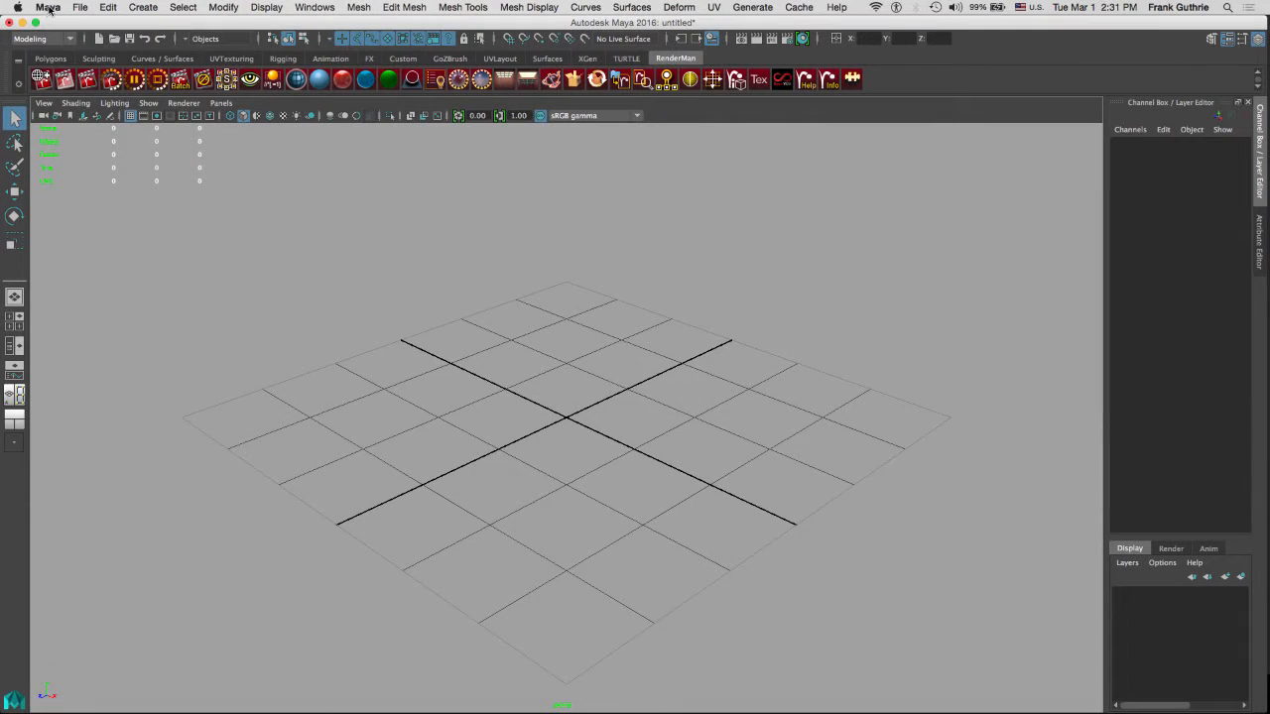
Set the project to the WEEK 4 WEIGHTS EXERCISES folder inside SPRING 2016
{"action": "left_click", "coordinate": [48, 8]}
{"action": "mouse_move", "coordinate": [79, 7]}
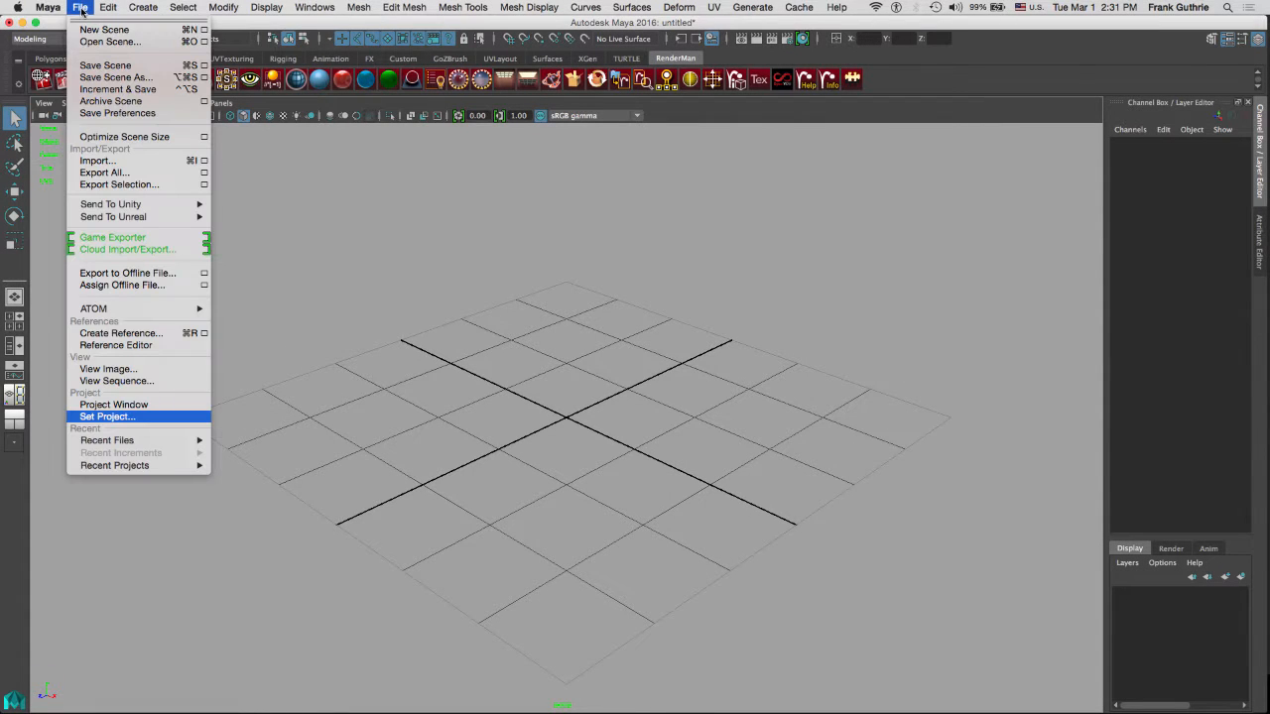
{"action": "left_click", "coordinate": [106, 417]}
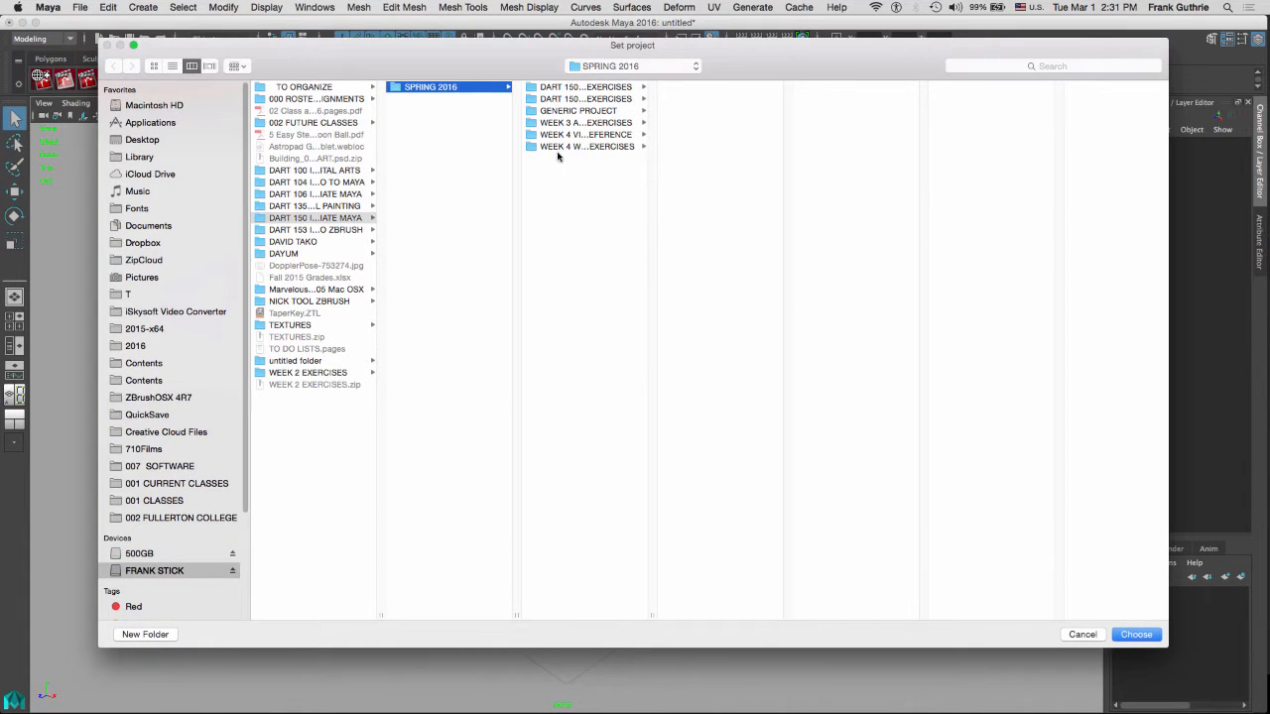
{"action": "left_click_drag", "start_coordinate": [653, 615], "coordinate": [809, 598]}
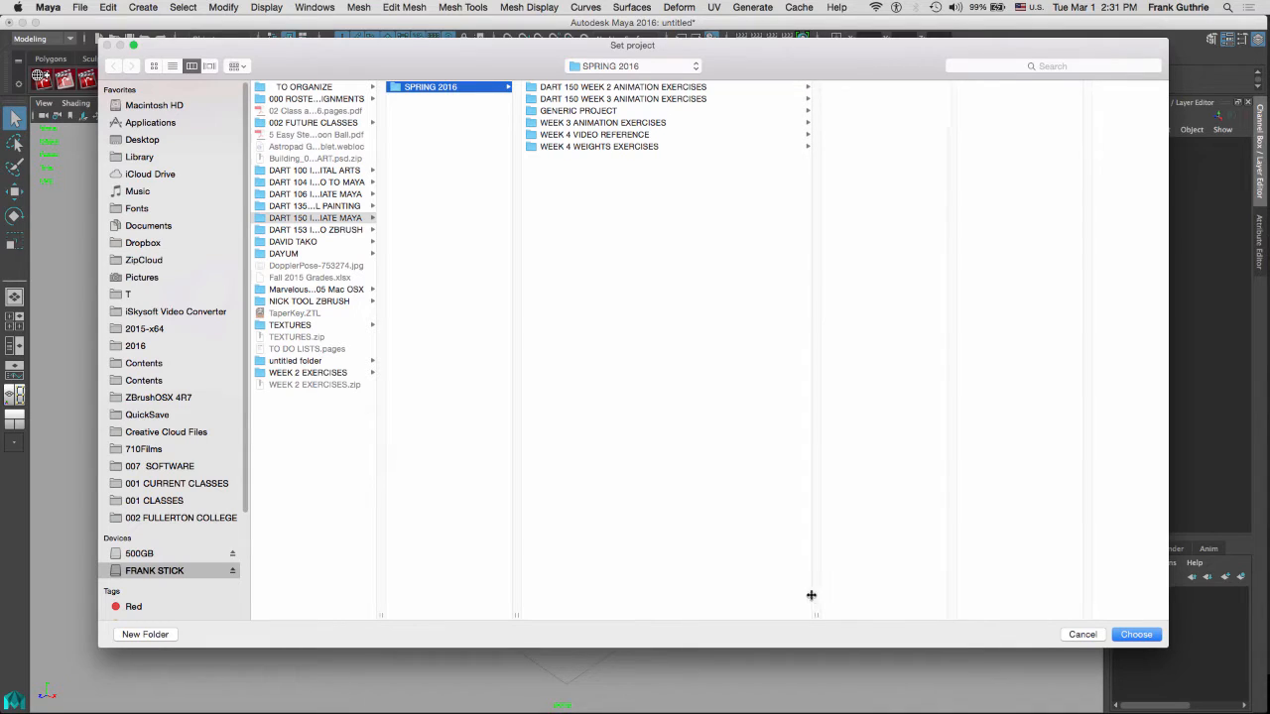
{"action": "left_click", "coordinate": [593, 148]}
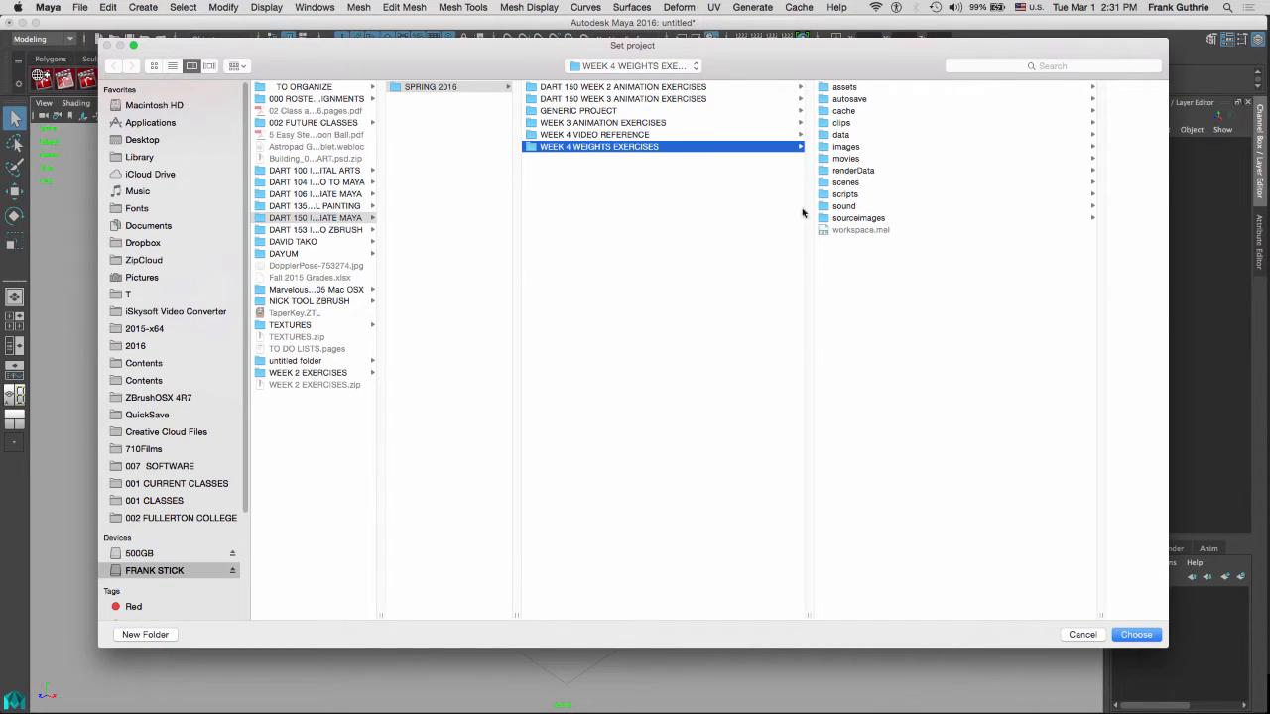
{"action": "left_click", "coordinate": [1136, 635]}
Open the scene Weight_Exercises_RESIZED.mb without saving the untitled scene
{"action": "left_click", "coordinate": [80, 8]}
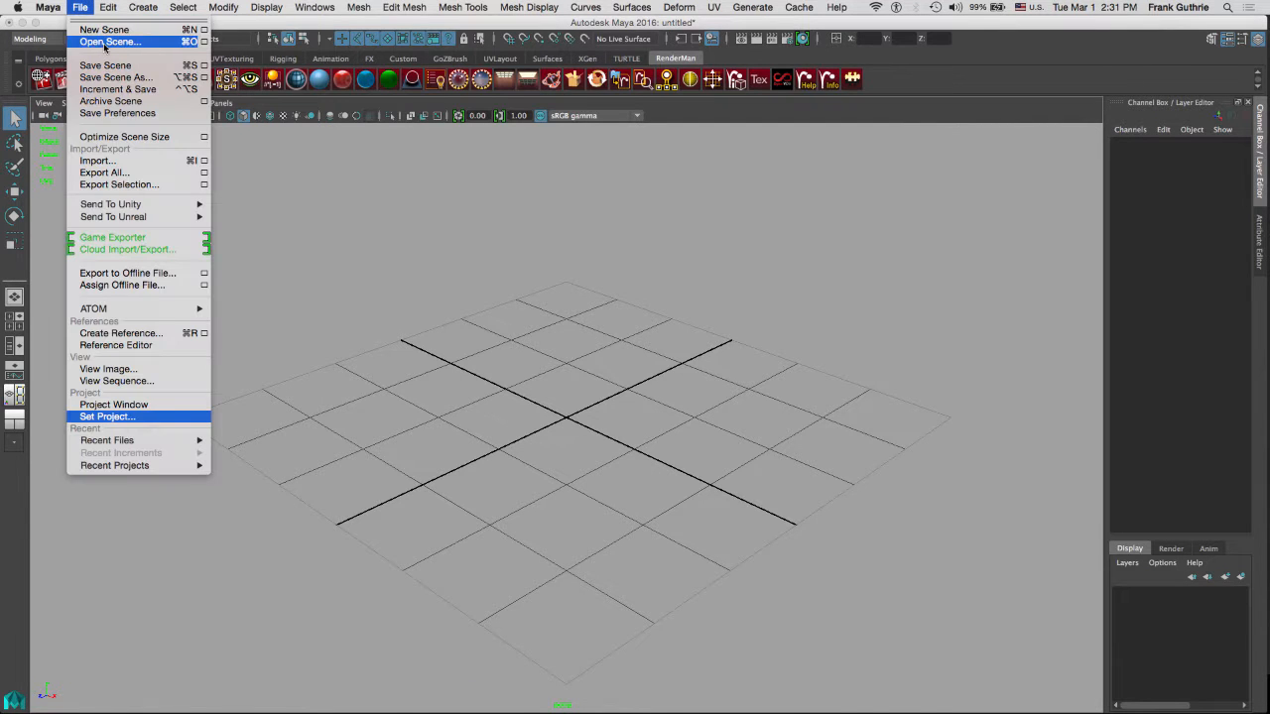
{"action": "left_click", "coordinate": [103, 43]}
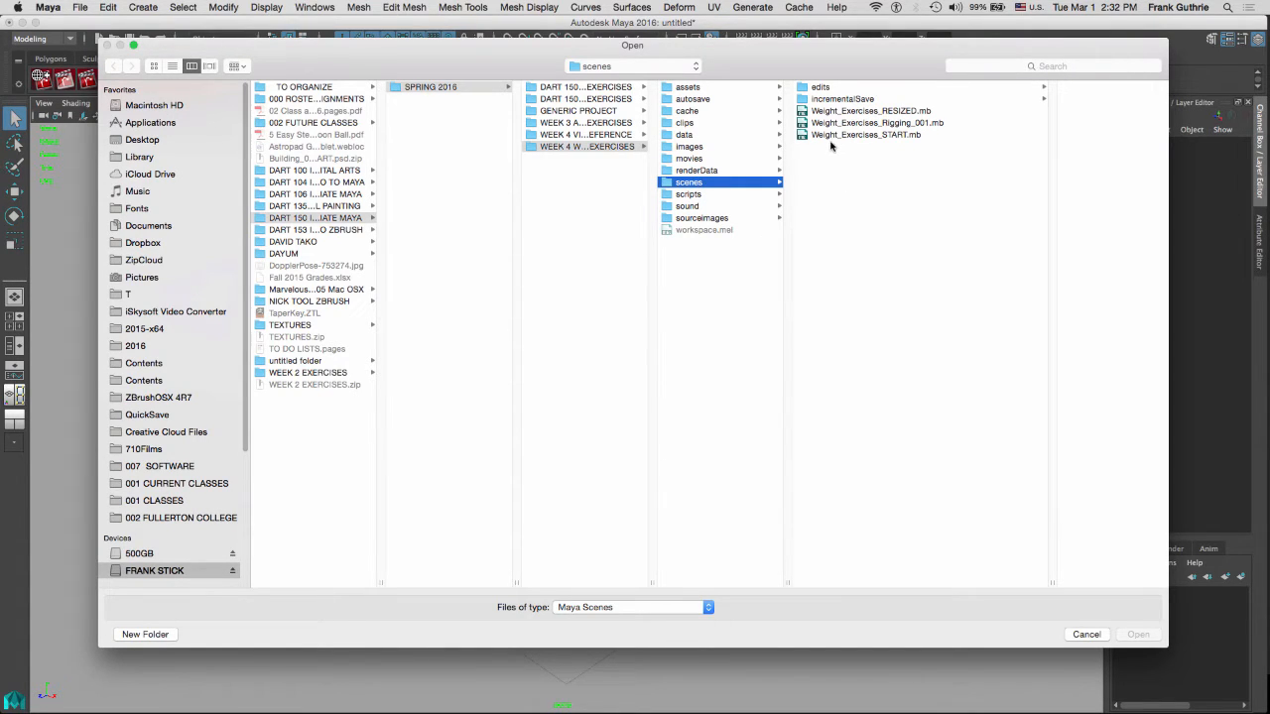
{"action": "left_click", "coordinate": [873, 111]}
{"action": "left_click", "coordinate": [1138, 635]}
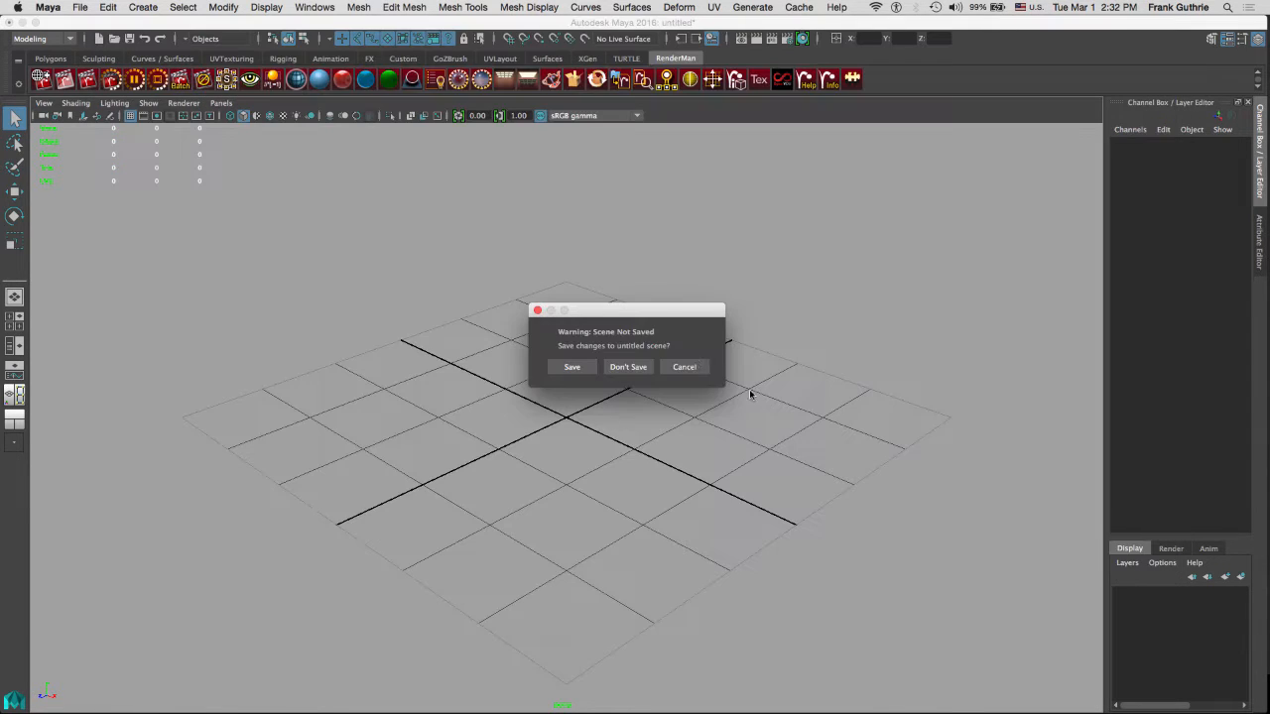
{"action": "left_click", "coordinate": [636, 374]}
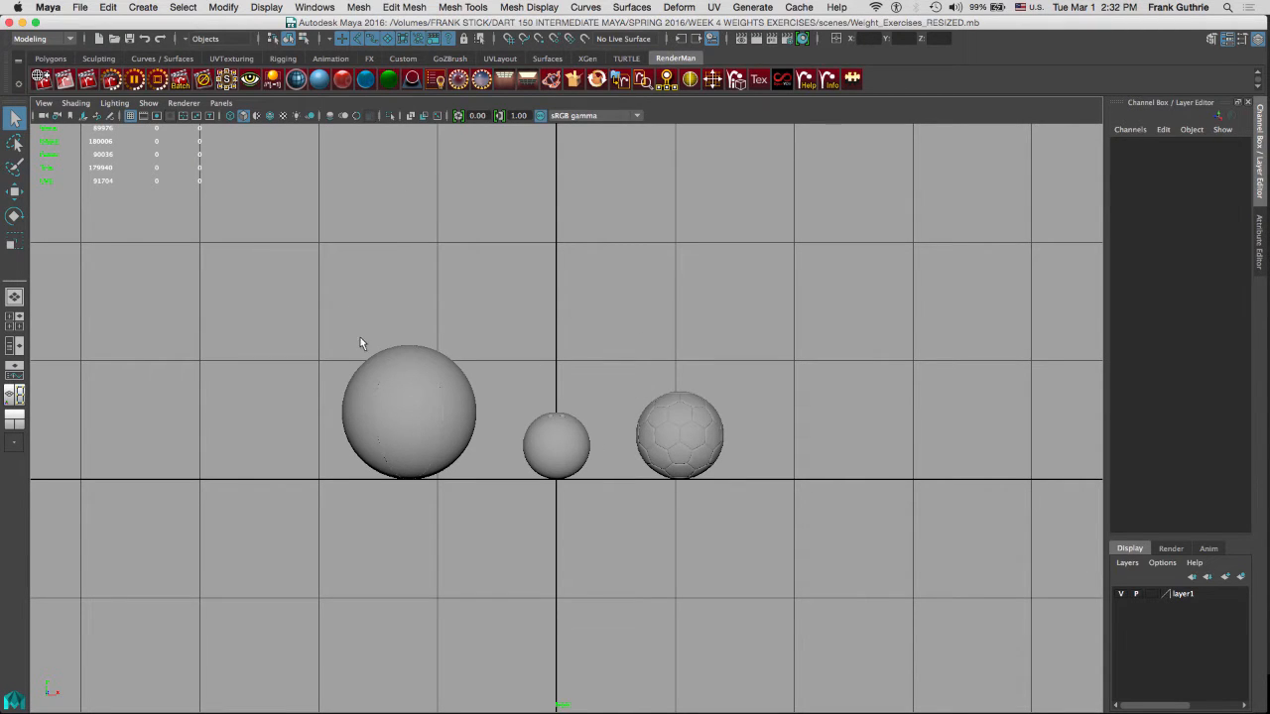
Examine the three balls in wireframe and in shaded display at closer range
{"action": "left_click_drag", "start_coordinate": [331, 300], "coordinate": [893, 550]}
{"action": "key", "text": "4"}
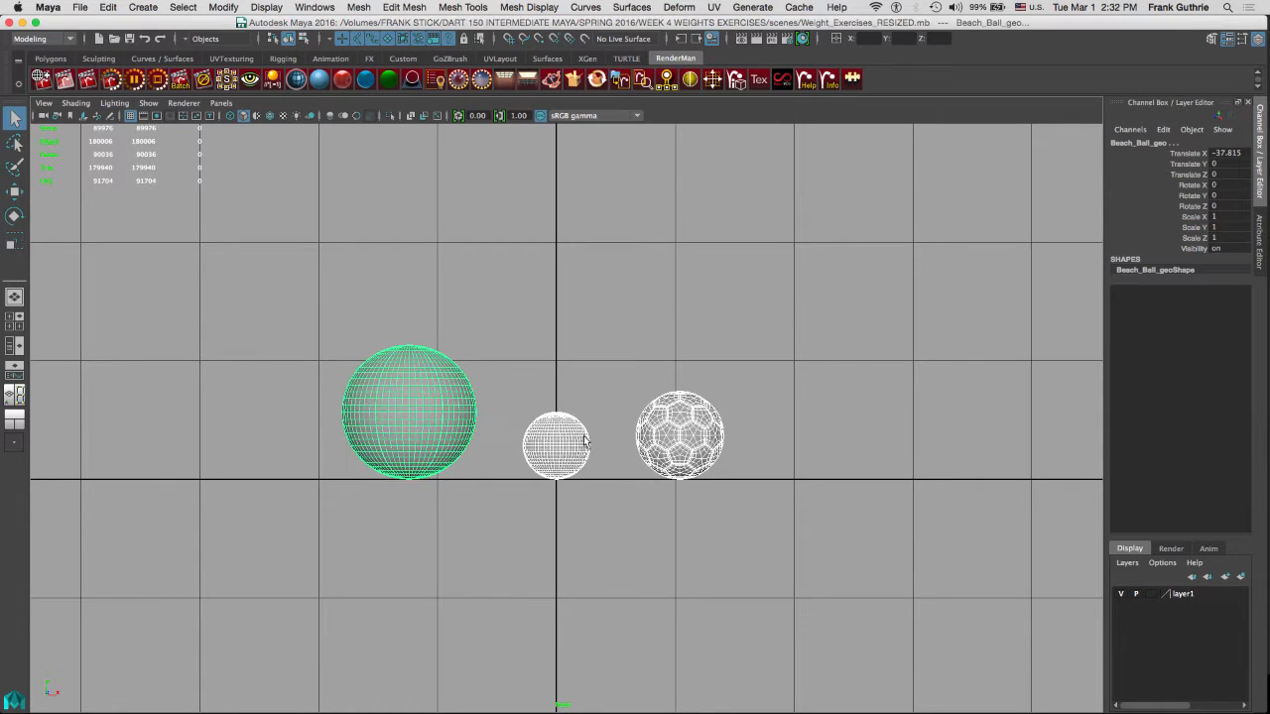
{"action": "left_click", "coordinate": [691, 550]}
{"action": "key", "text": "5"}
{"action": "right_click_drag", "start_coordinate": [588, 479], "coordinate": [1071, 556], "text": "alt"}
{"action": "mouse_move", "coordinate": [869, 472]}
{"action": "middle_mouse_down", "text": "alt"}
{"action": "mouse_move", "coordinate": [786, 413]}
{"action": "mouse_move", "coordinate": [660, 367]}
{"action": "mouse_move", "coordinate": [655, 407]}
{"action": "middle_mouse_up", "text": "alt"}
{"action": "right_click_drag", "start_coordinate": [756, 375], "coordinate": [521, 277], "text": "alt"}
{"action": "middle_click_drag", "start_coordinate": [516, 277], "coordinate": [674, 269], "text": "alt"}
Assign the beach ball to a new display layer named BEACH_BALL with a dark red colour
{"action": "left_click", "coordinate": [272, 306]}
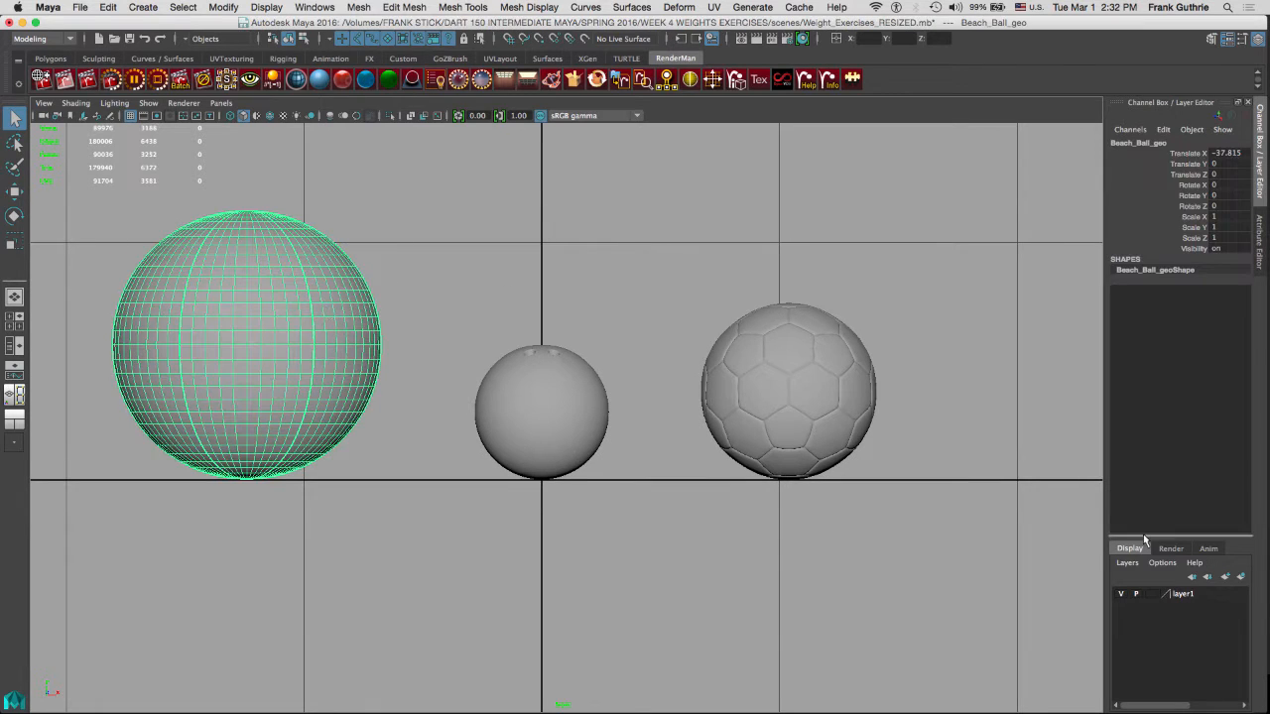
{"action": "left_click", "coordinate": [1240, 576]}
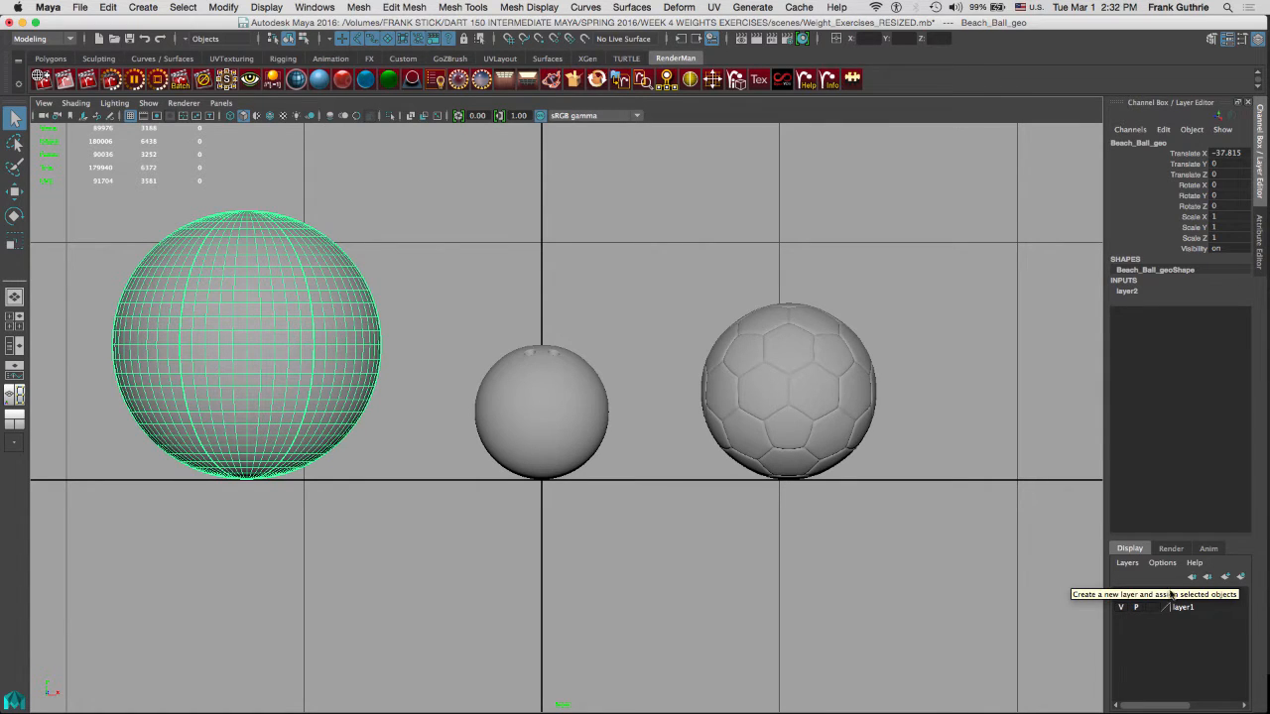
{"action": "double_click", "coordinate": [1183, 596]}
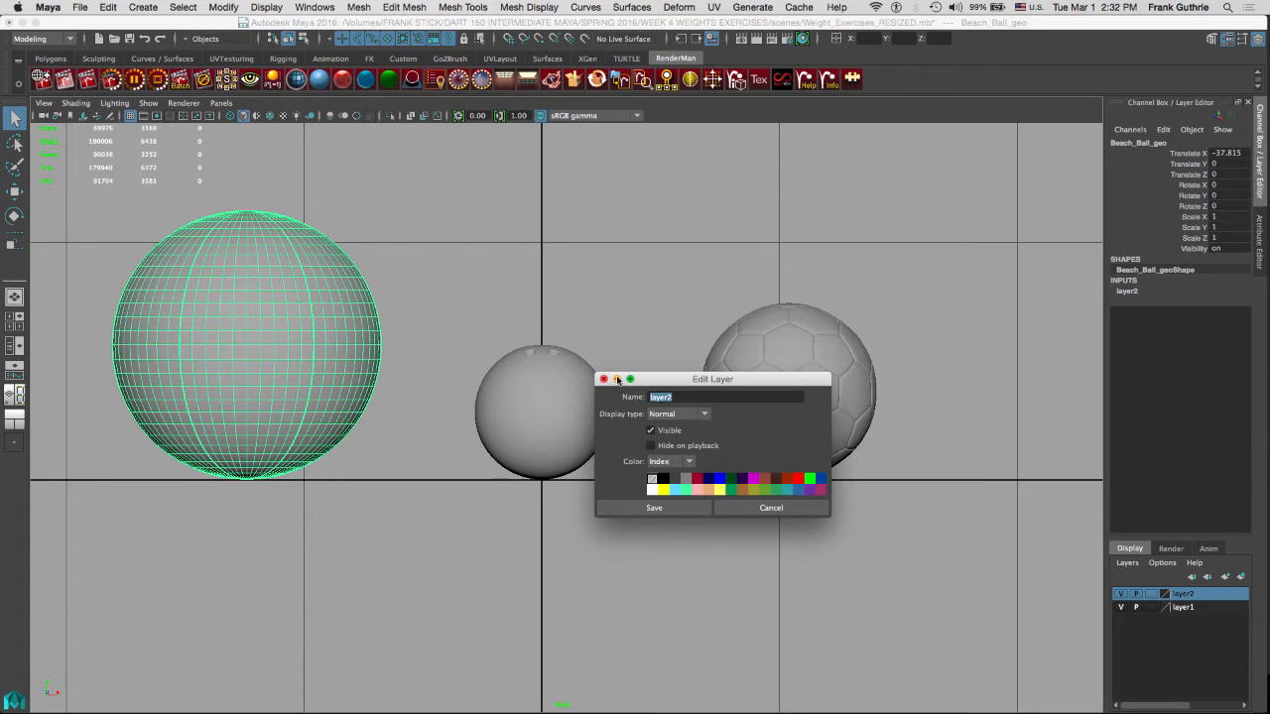
{"action": "type", "text": "BEACH_BALL"}
{"action": "left_click", "coordinate": [673, 508]}
Check which ball layer1 controls, then rename that layer SOCCER_BALL and colour it green
{"action": "left_click", "coordinate": [1121, 608]}
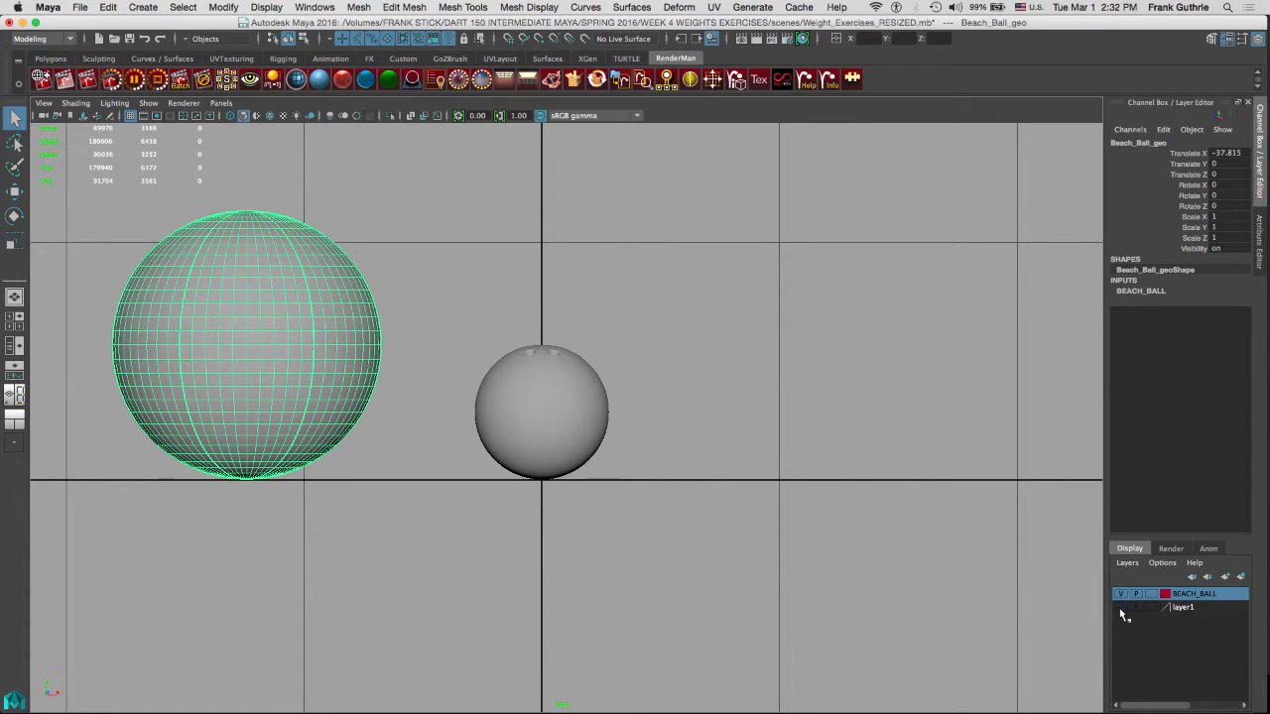
{"action": "left_click", "coordinate": [1121, 607]}
{"action": "double_click", "coordinate": [1184, 607]}
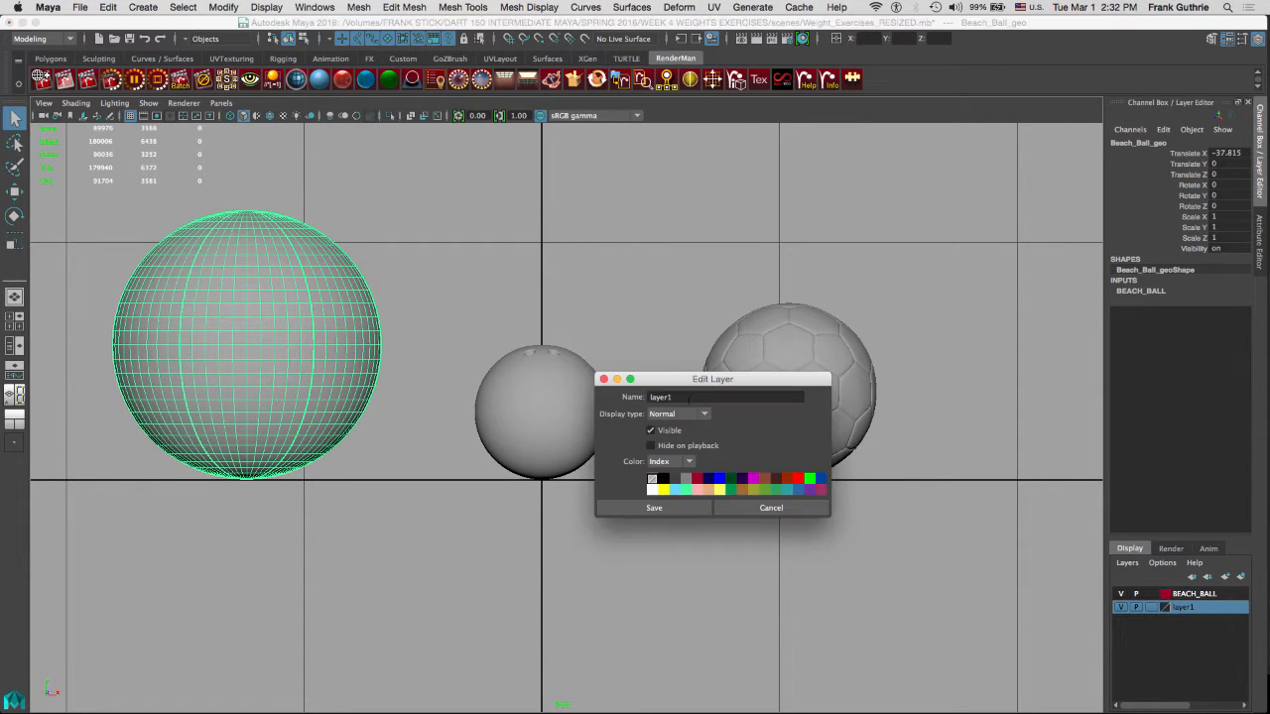
{"action": "type", "text": "SOCCER_BALL"}
{"action": "left_click", "coordinate": [730, 487]}
{"action": "left_click", "coordinate": [667, 508]}
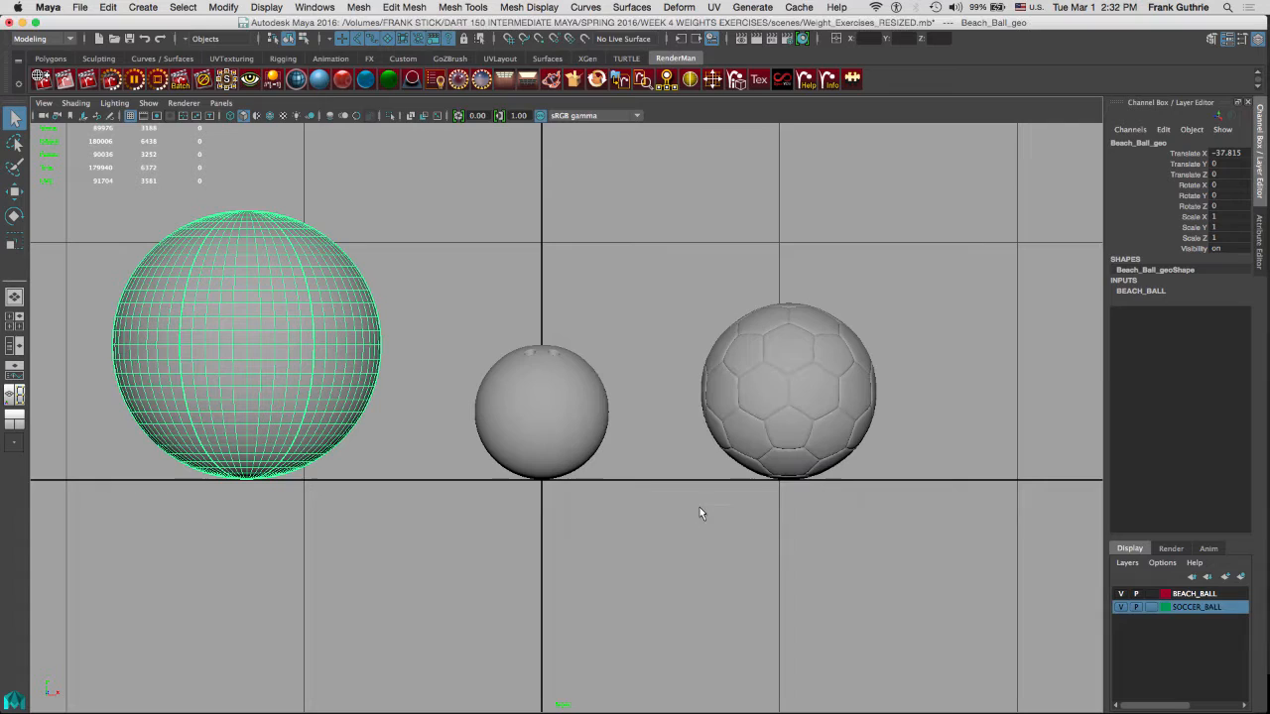
Hide the beach ball's layer and assign the bowling ball to a new magenta display layer named BOWLING_BALL
{"action": "left_click", "coordinate": [1121, 593]}
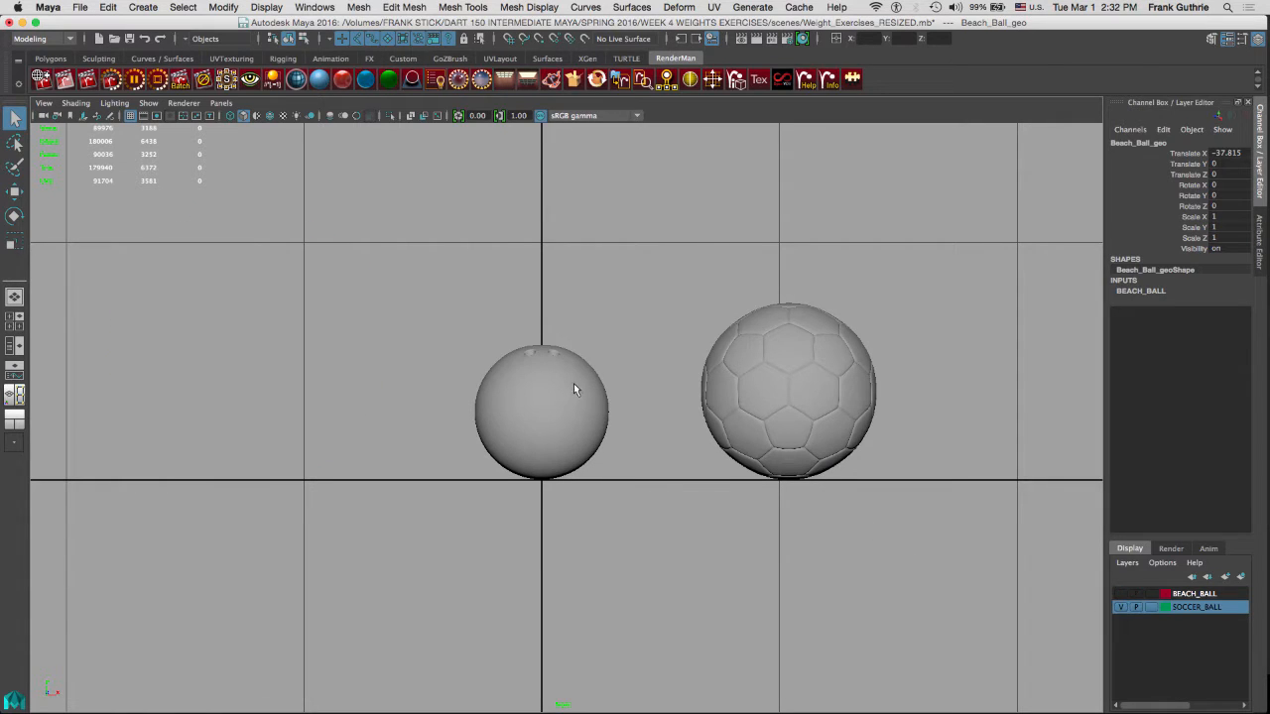
{"action": "left_click", "coordinate": [549, 407]}
{"action": "left_click", "coordinate": [1240, 576]}
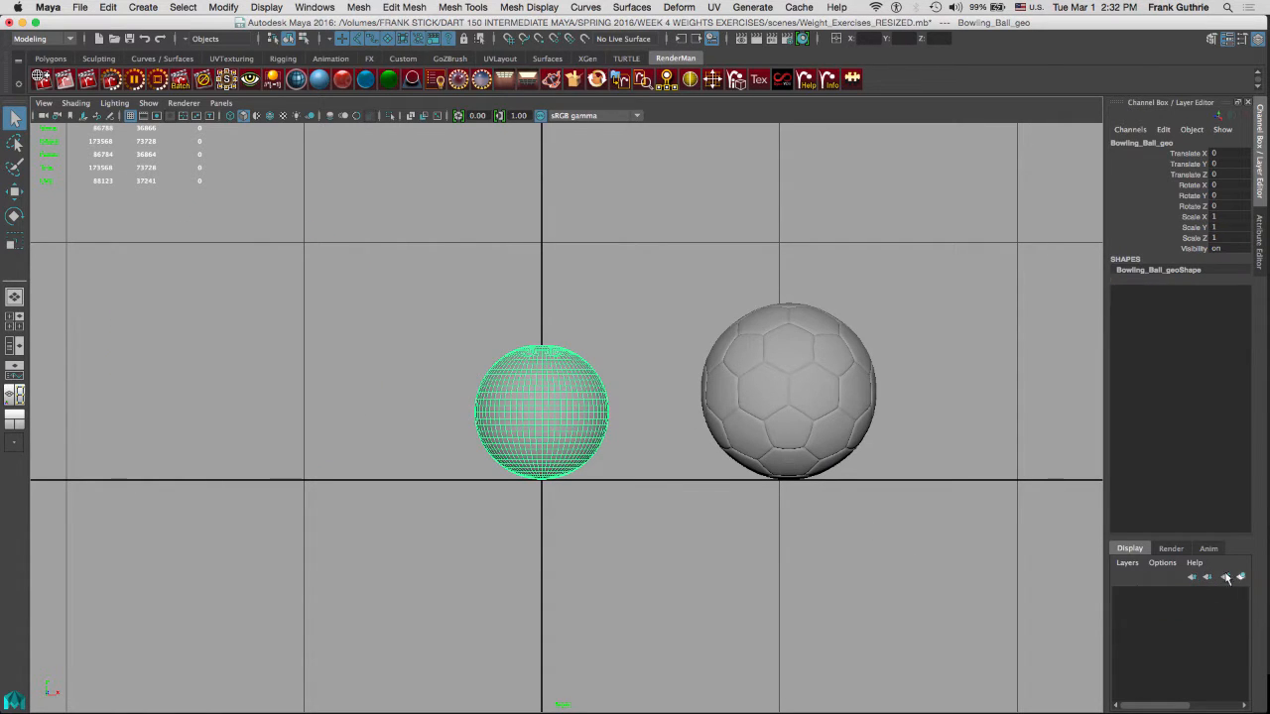
{"action": "double_click", "coordinate": [1180, 595]}
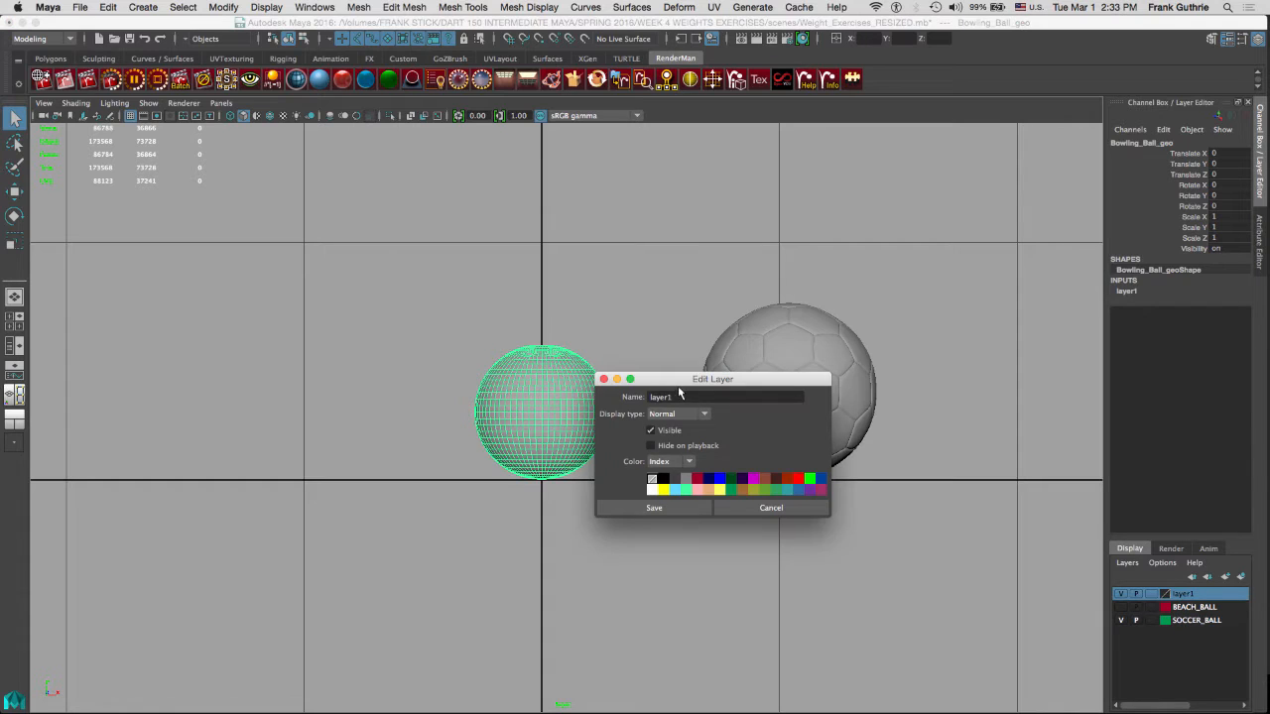
{"action": "left_click_drag", "start_coordinate": [681, 396], "coordinate": [608, 388]}
{"action": "type", "text": "BOWLING_BALL"}
{"action": "left_click", "coordinate": [819, 490]}
{"action": "left_click", "coordinate": [669, 511]}
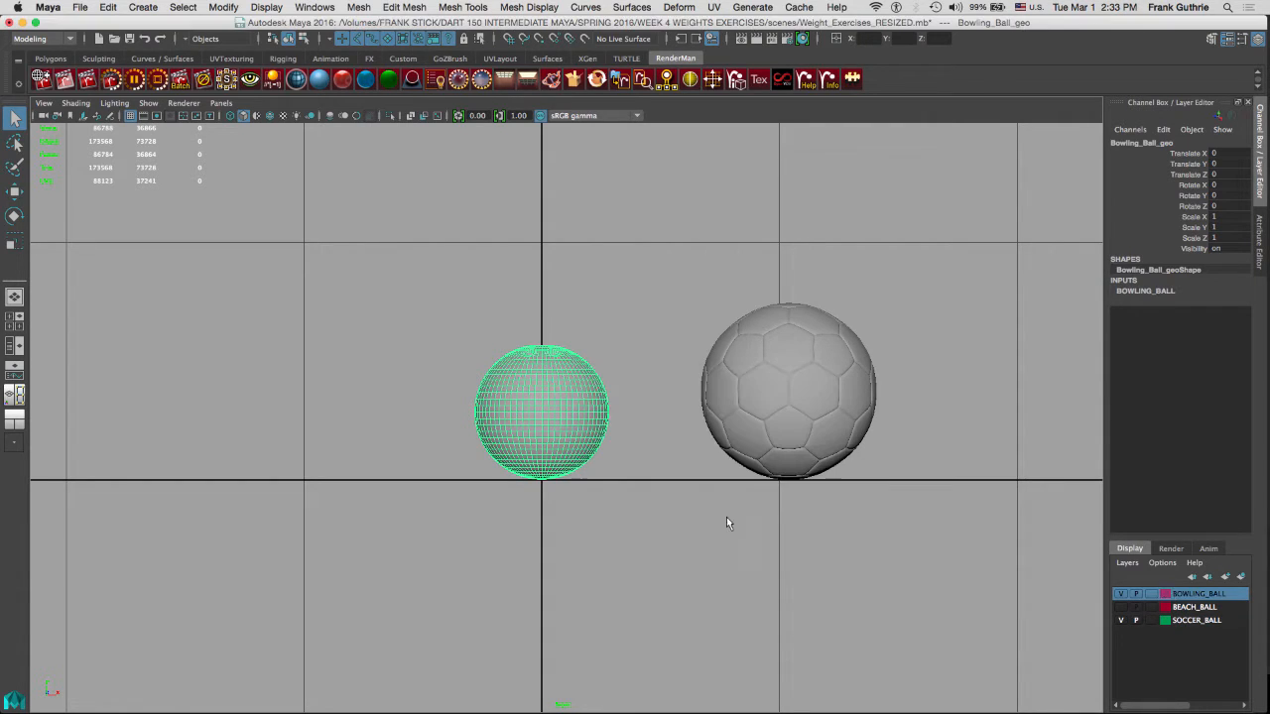
Hide the bowling ball's layer and set all of the soccer ball's translate and rotate values to 0
{"action": "left_click", "coordinate": [1120, 593]}
{"action": "left_click", "coordinate": [829, 335]}
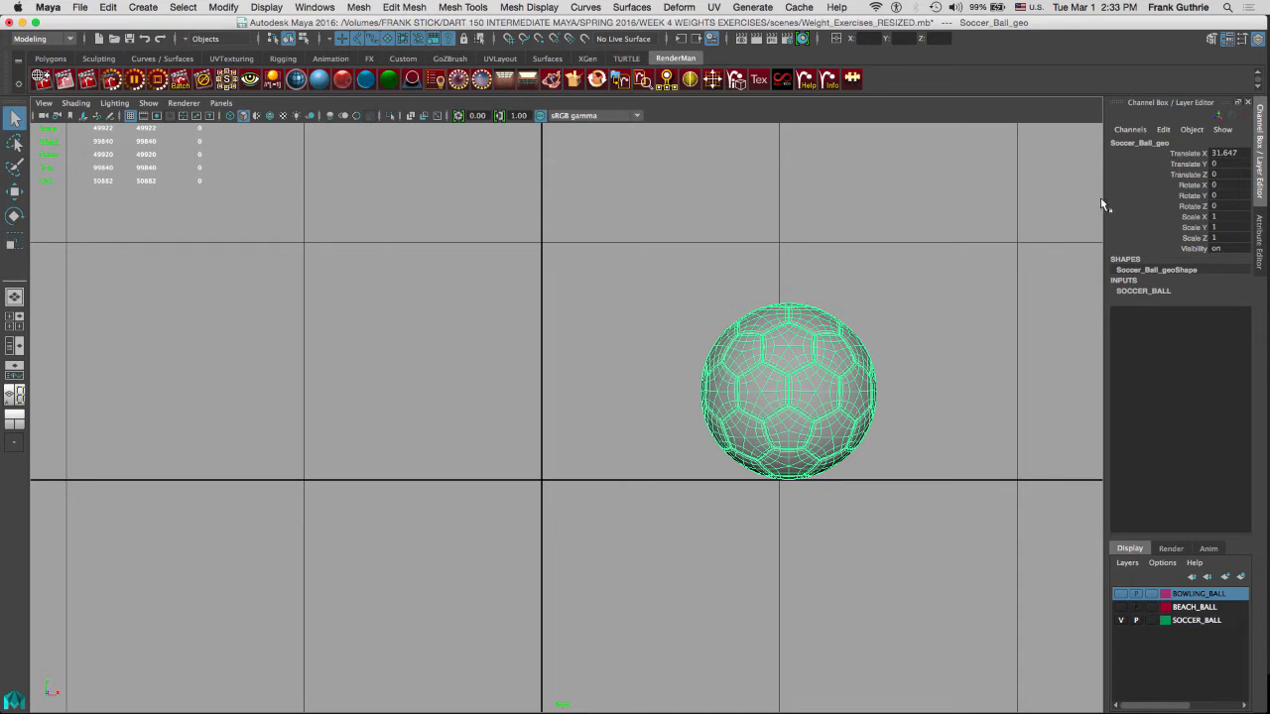
{"action": "left_click_drag", "start_coordinate": [1242, 156], "coordinate": [1217, 209]}
{"action": "type", "text": "0"}
{"action": "key", "text": "Return"}
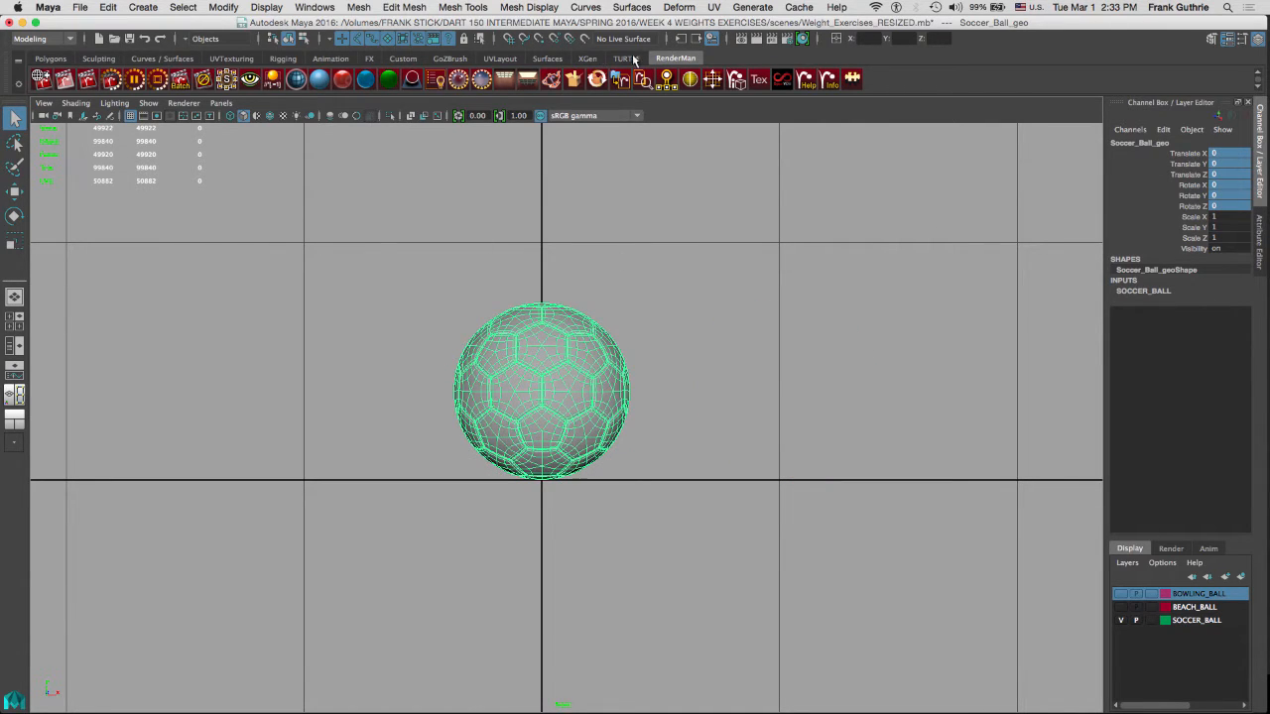
Examine the soccer ball's pivot and its placement on the ground line in the front view
{"action": "left_click", "coordinate": [404, 59]}
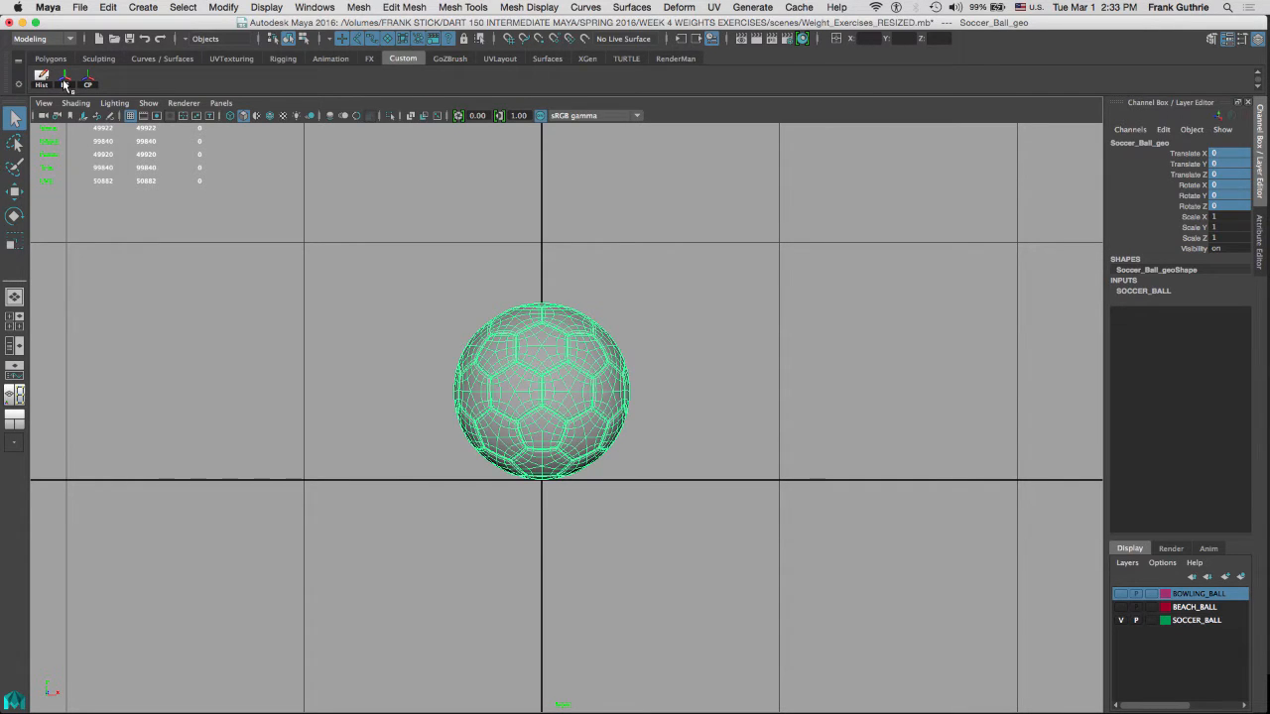
{"action": "left_click", "coordinate": [519, 264]}
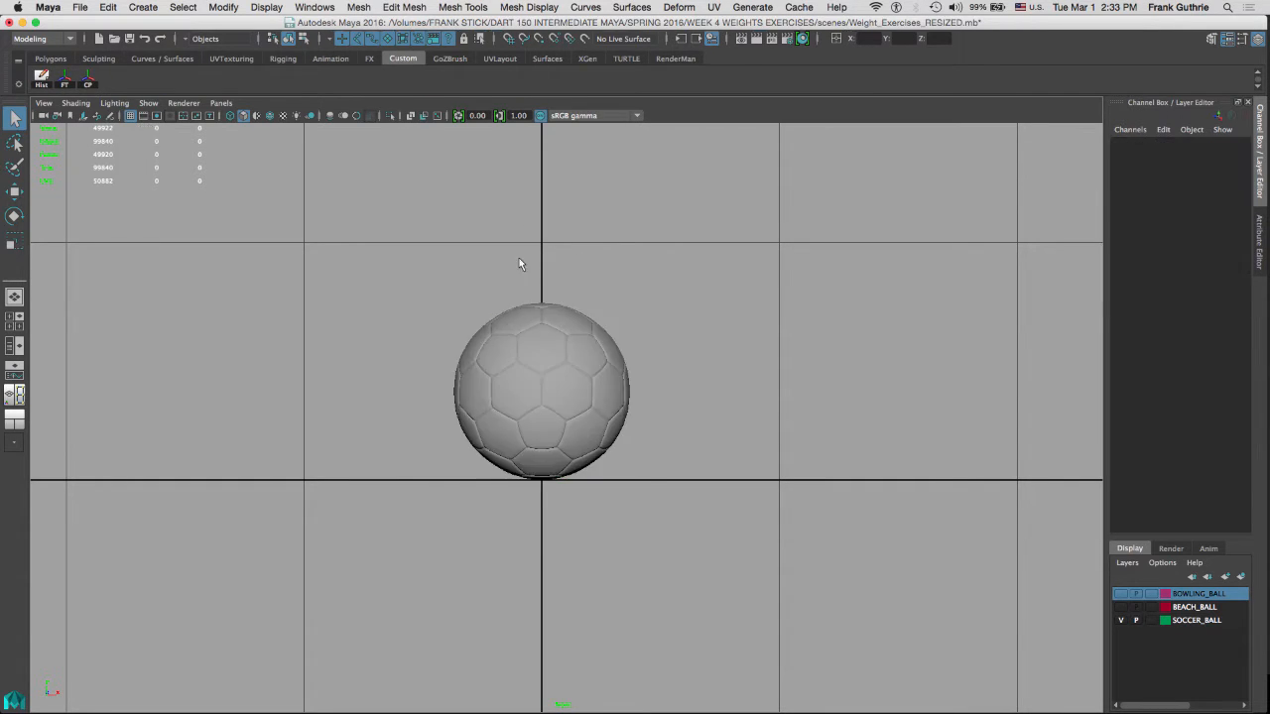
{"action": "left_click_drag", "start_coordinate": [402, 277], "coordinate": [662, 385]}
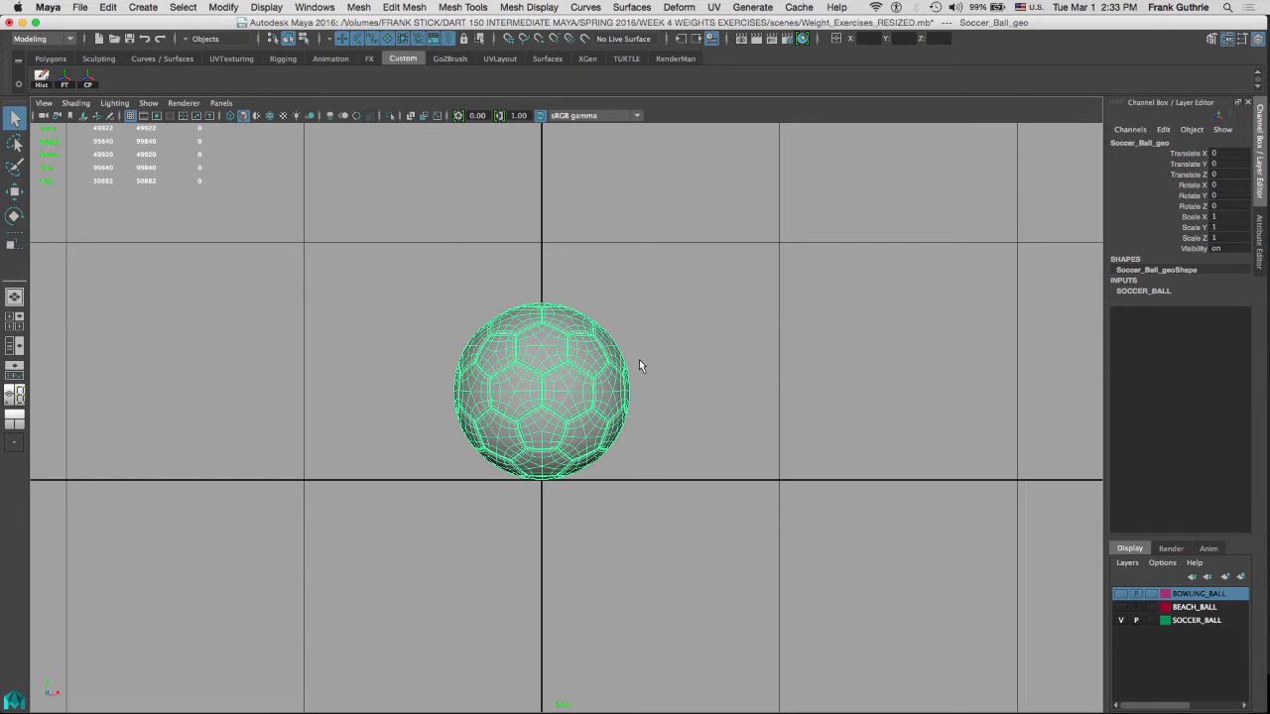
{"action": "key", "text": "w"}
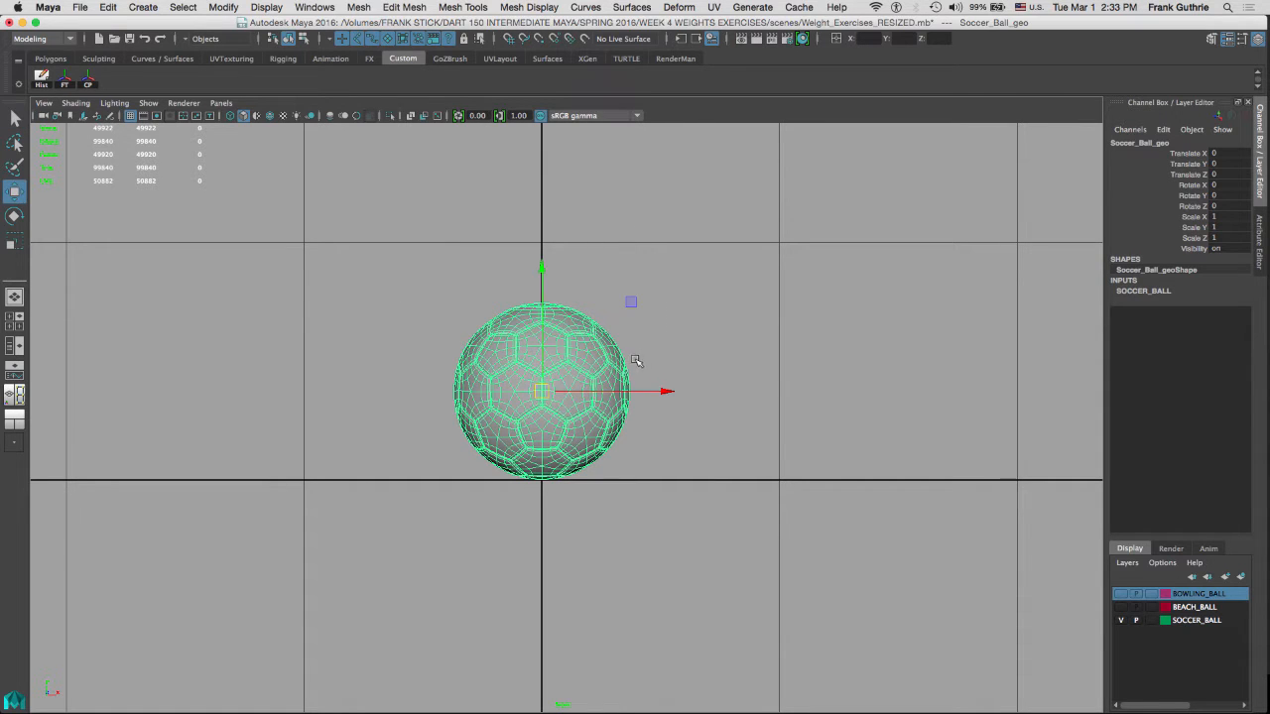
{"action": "scroll", "coordinate": [935, 323], "scroll_direction": "up", "scroll_amount": 5}
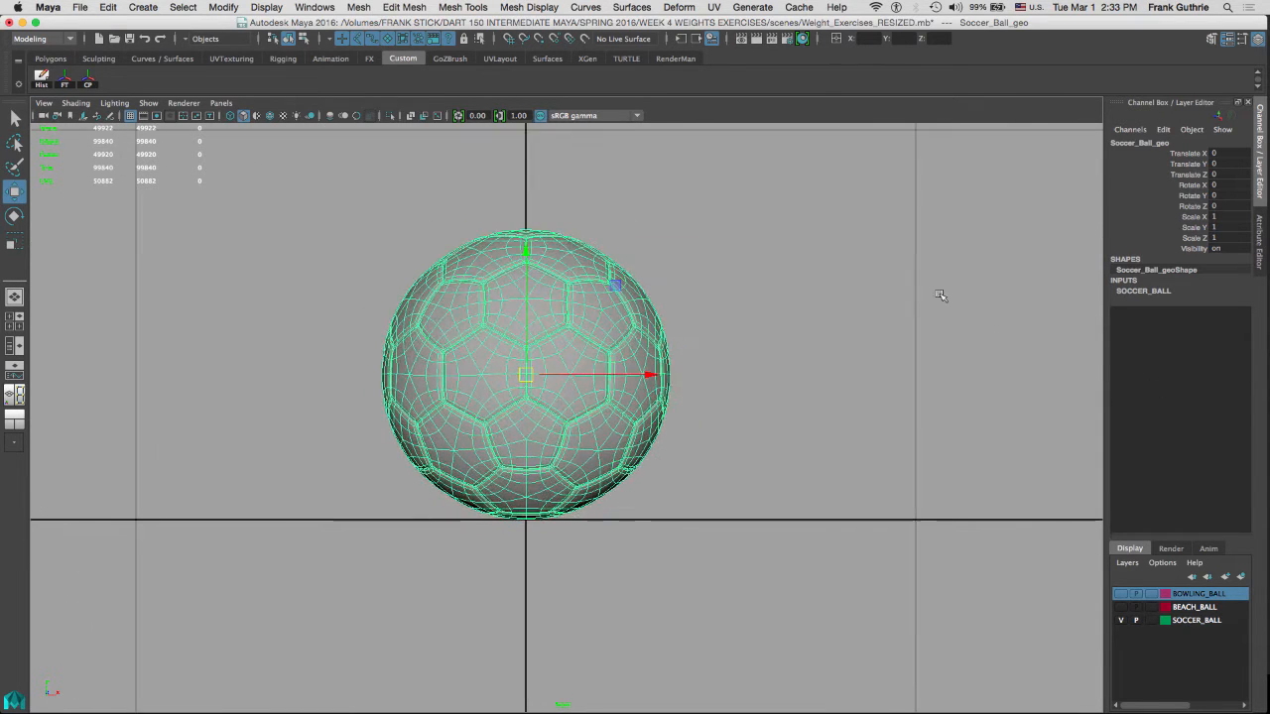
{"action": "scroll", "coordinate": [887, 284], "scroll_direction": "up", "scroll_amount": 5}
{"action": "left_click", "coordinate": [891, 309]}
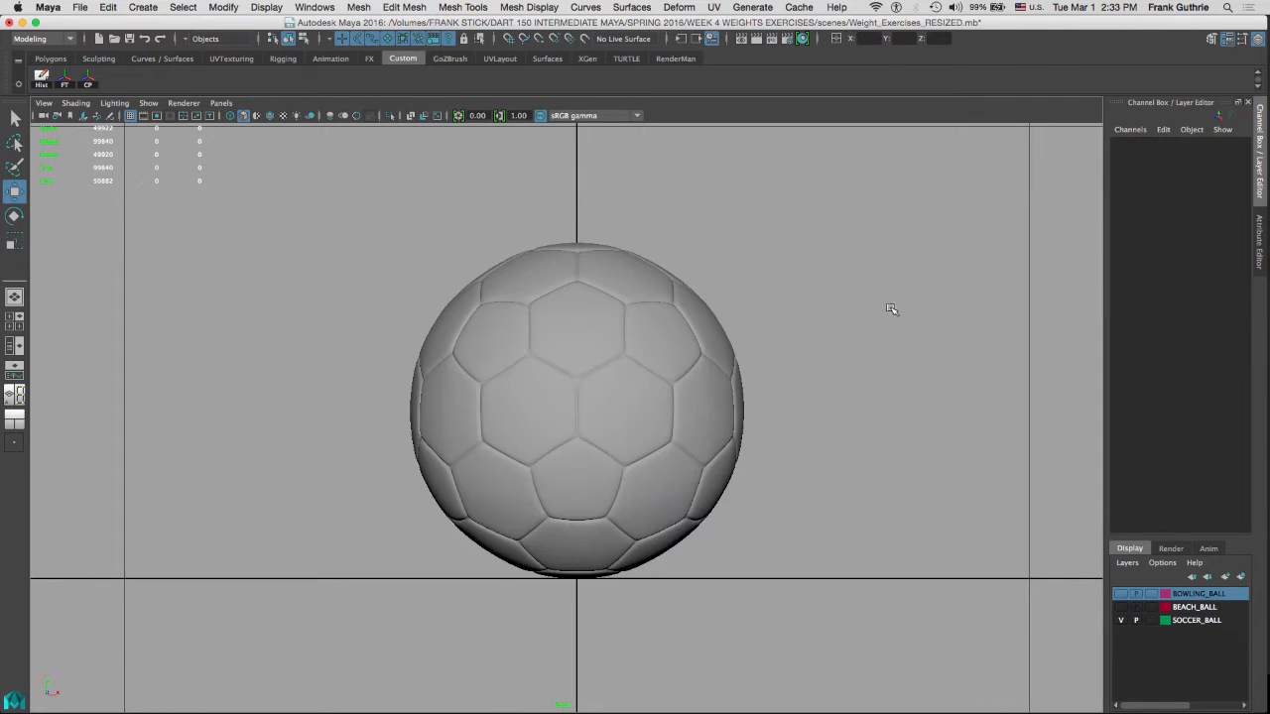
{"action": "scroll", "coordinate": [890, 309], "scroll_direction": "down", "scroll_amount": 5}
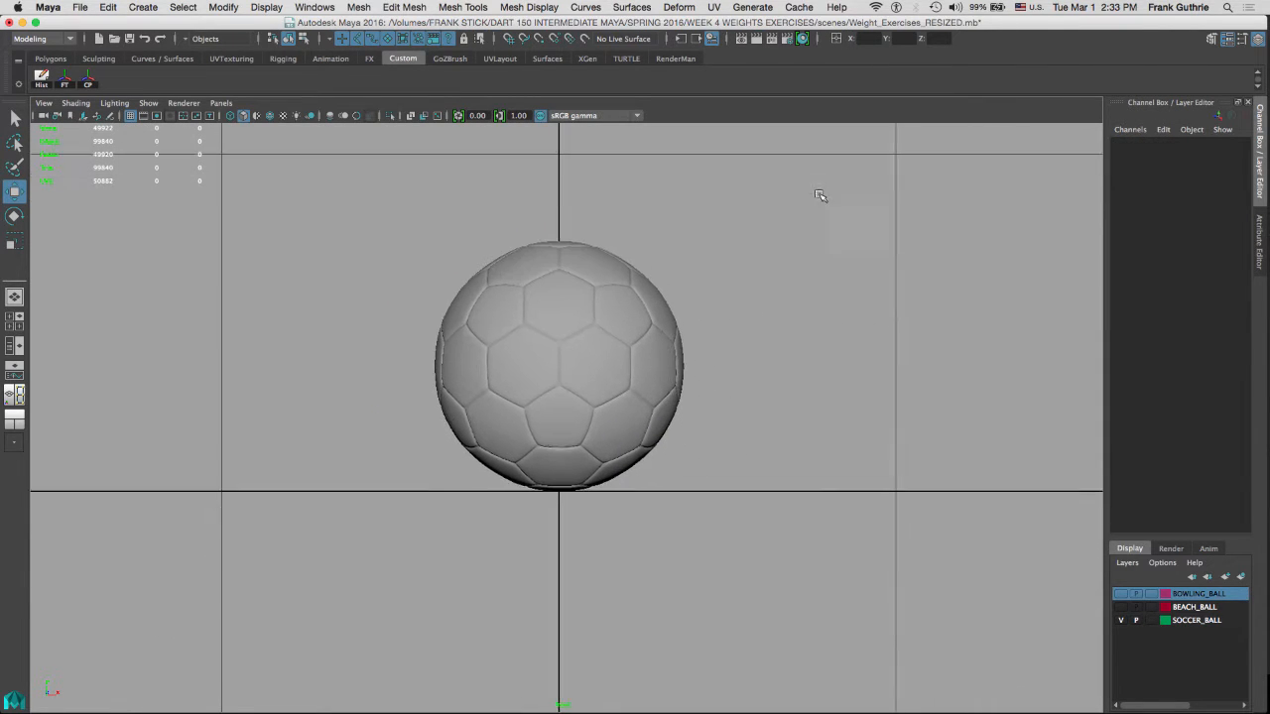
{"action": "middle_click_drag", "start_coordinate": [820, 195], "coordinate": [820, 181], "text": "alt"}
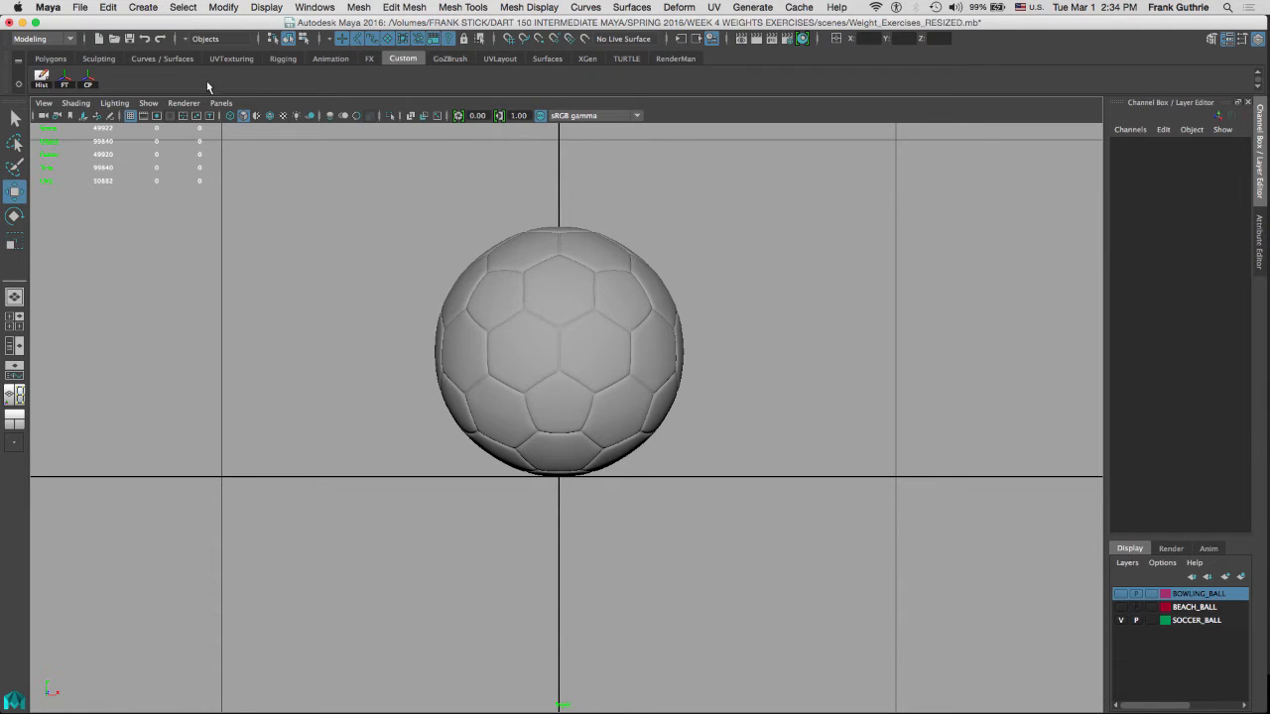
Create a NURBS circle at the origin and scale it uniformly to about 15.7 so it surrounds the soccer ball's base in the perspective view
{"action": "left_click", "coordinate": [157, 59]}
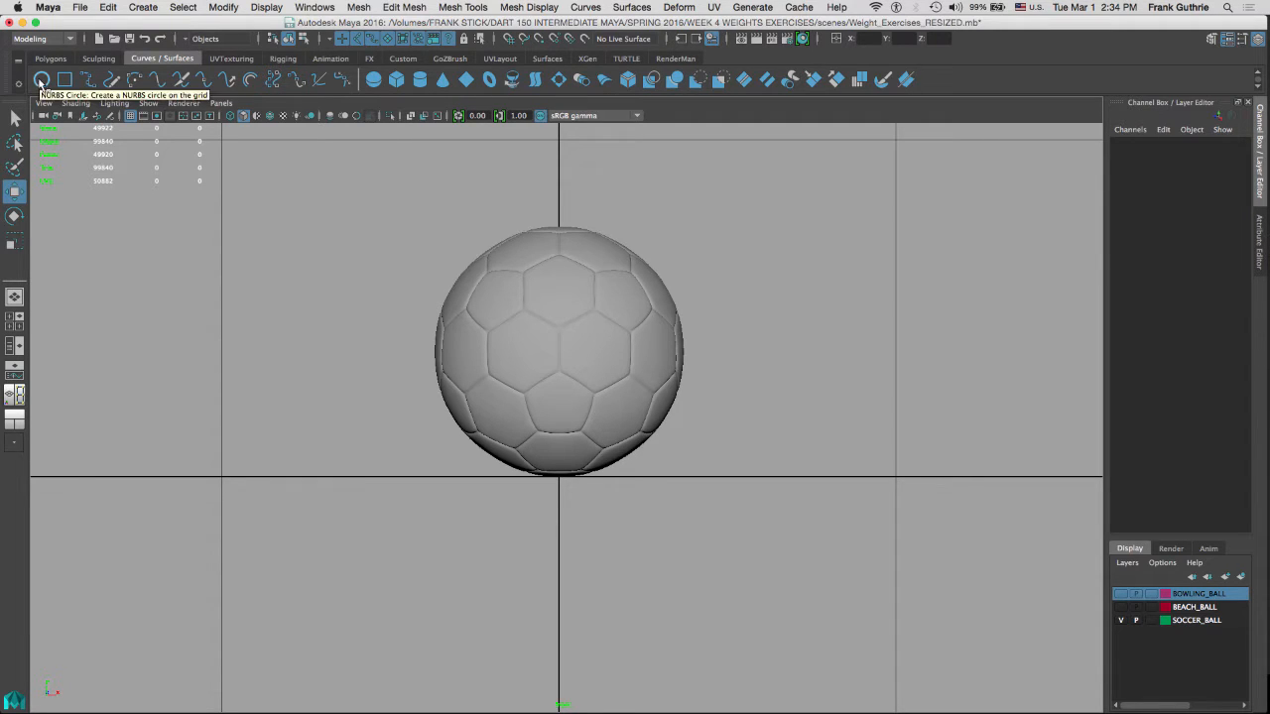
{"action": "left_click", "coordinate": [41, 81]}
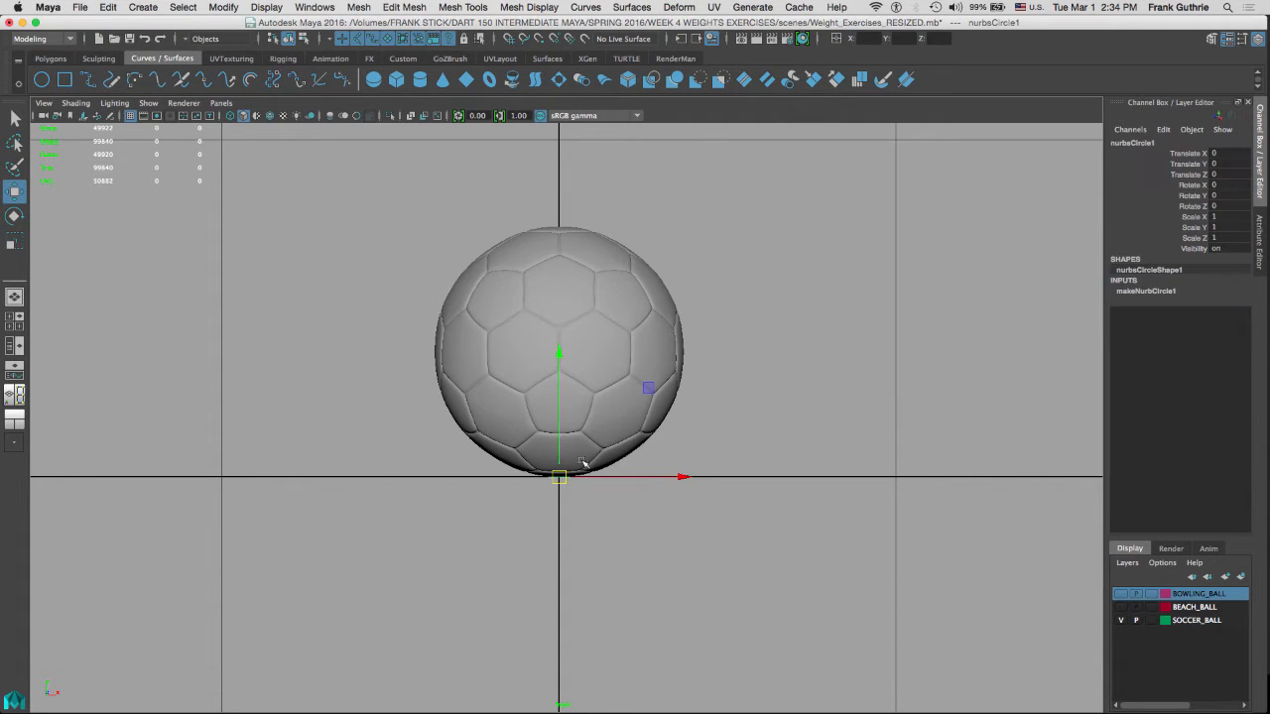
{"action": "key", "text": "space"}
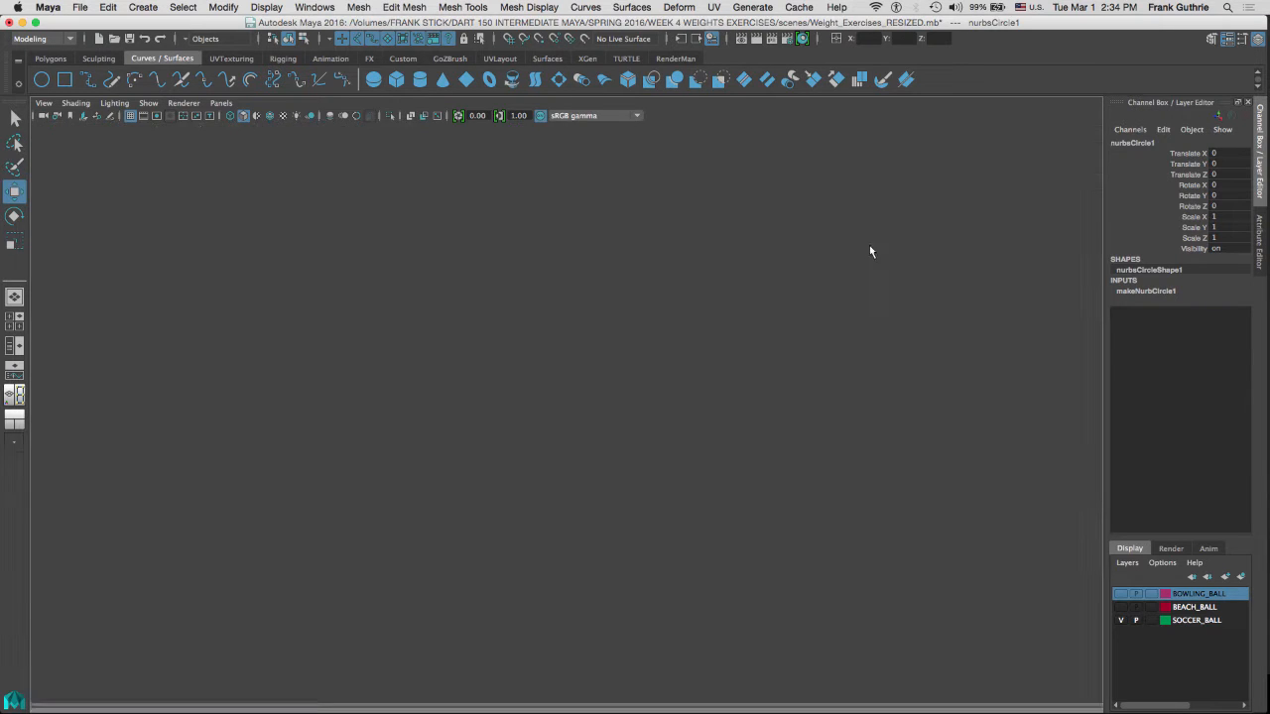
{"action": "key", "text": "space"}
{"action": "key", "text": "f"}
{"action": "right_click_drag", "start_coordinate": [804, 364], "coordinate": [89, 256], "text": "alt"}
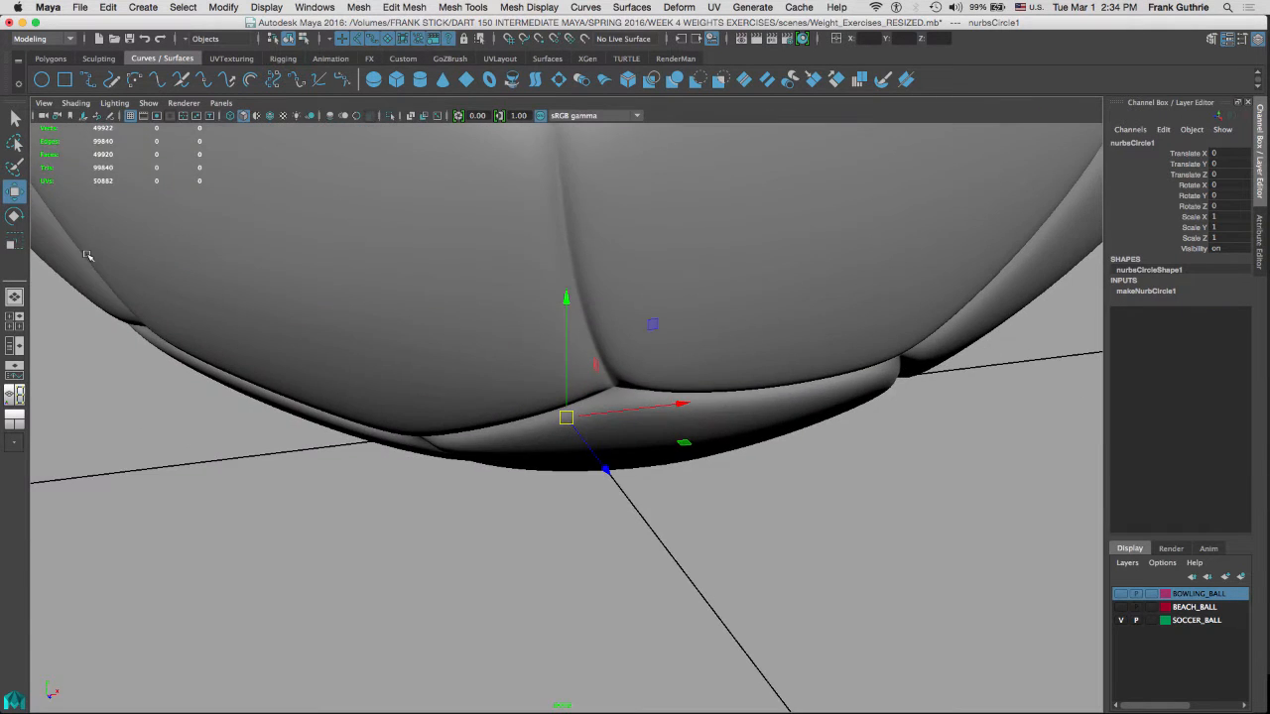
{"action": "right_click_drag", "start_coordinate": [675, 343], "coordinate": [260, 220], "text": "alt"}
{"action": "right_click_drag", "start_coordinate": [635, 381], "coordinate": [516, 342], "text": "alt"}
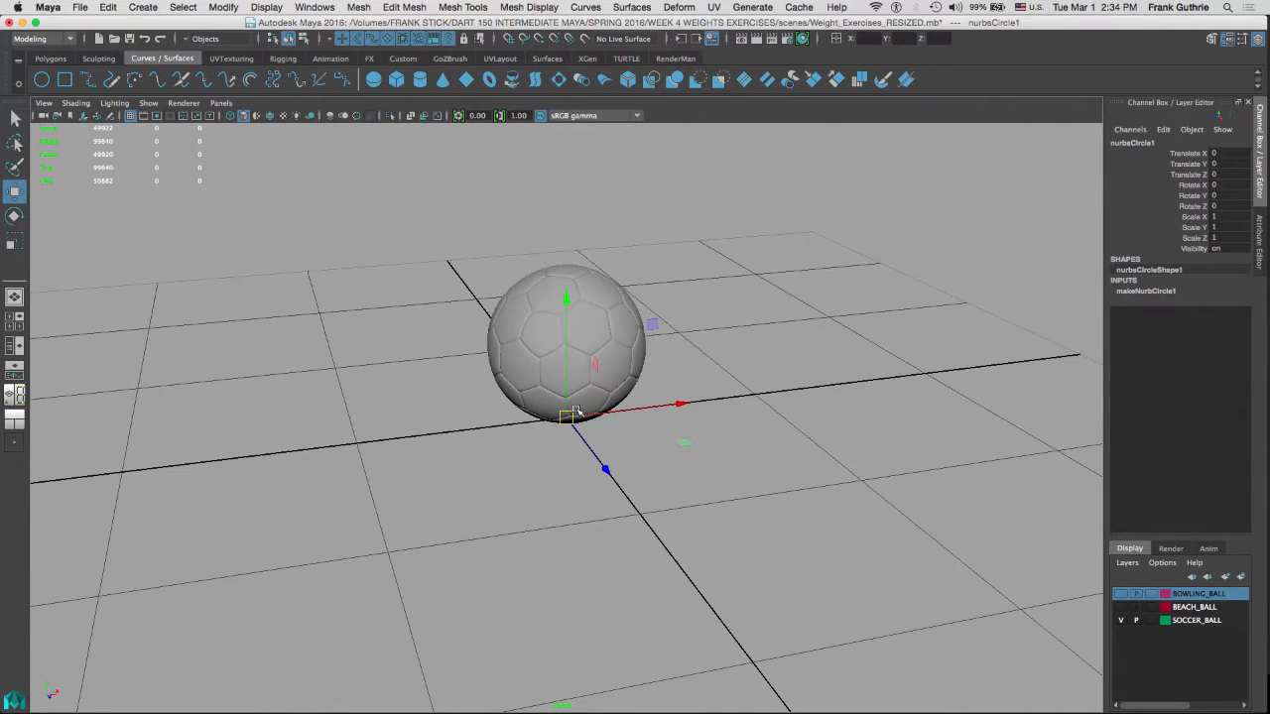
{"action": "key", "text": "r"}
{"action": "left_click_drag", "start_coordinate": [565, 417], "coordinate": [720, 423]}
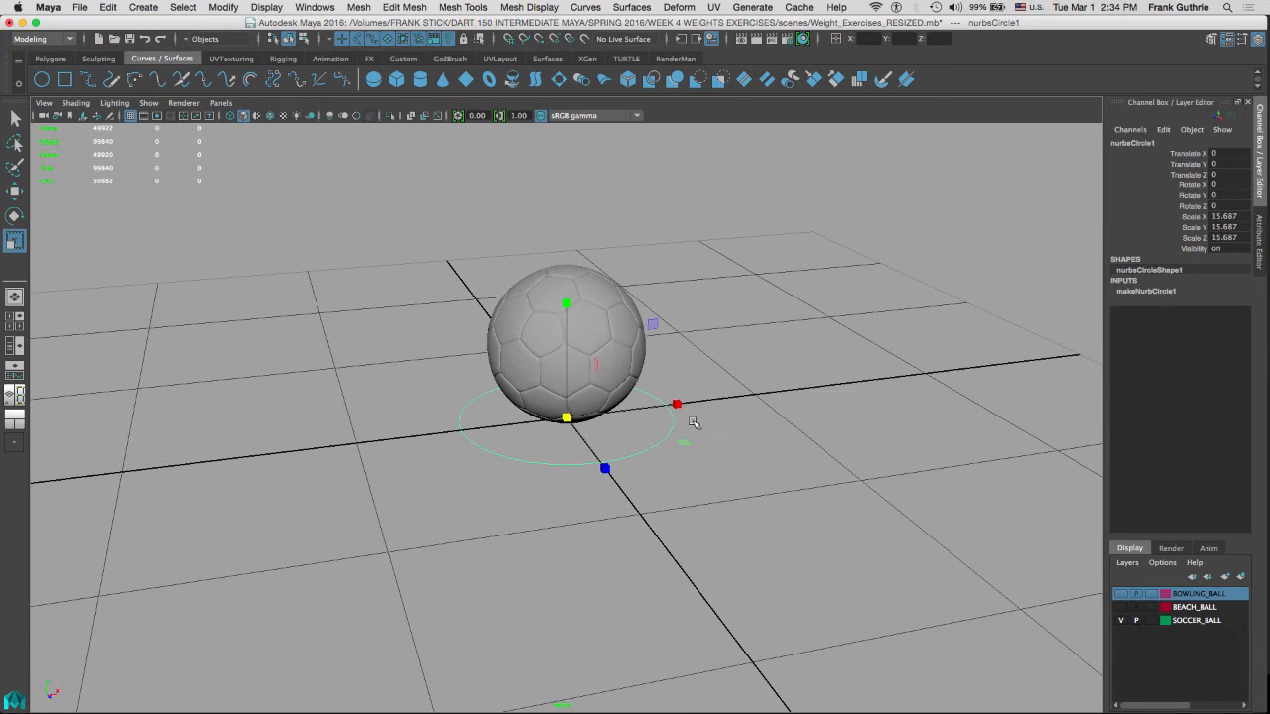
Try moving the circle along its vertical axis and undo the move
{"action": "key", "text": "w"}
{"action": "left_click_drag", "start_coordinate": [565, 299], "coordinate": [576, 276]}
{"action": "key", "text": "super+z"}
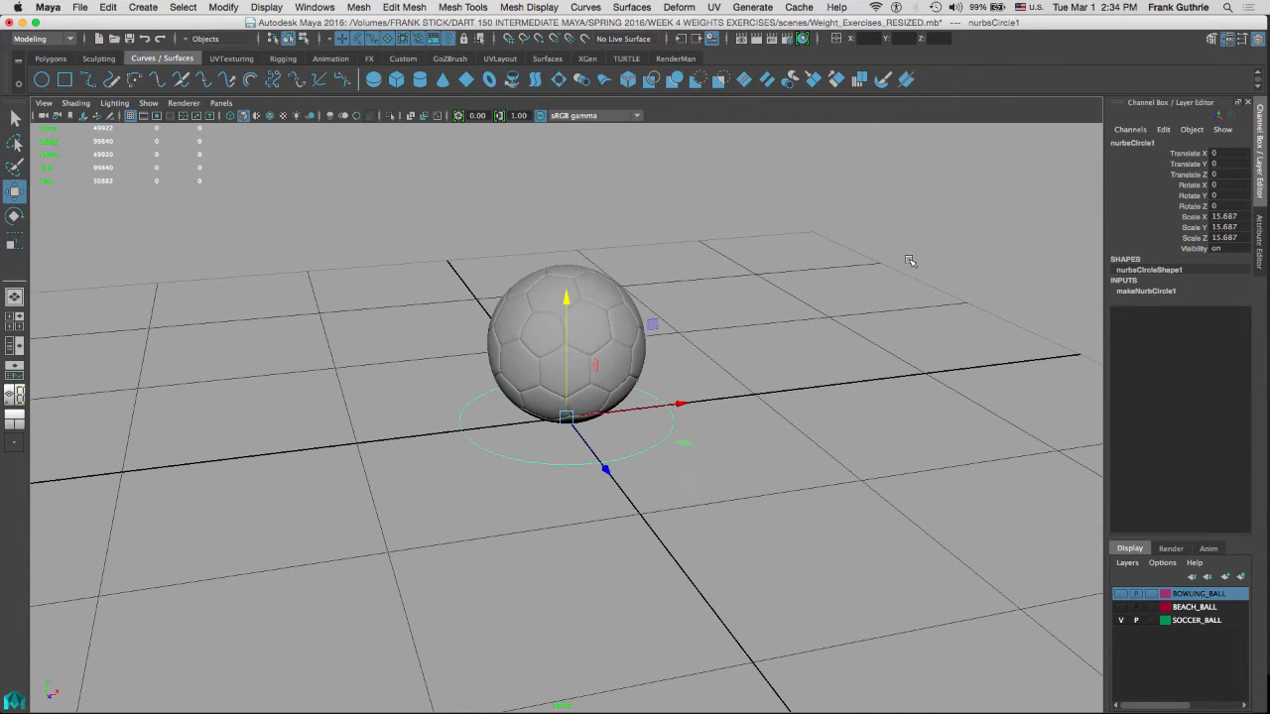
{"action": "mouse_move", "coordinate": [755, 342]}
{"action": "left_mouse_down", "text": "alt"}
{"action": "mouse_move", "coordinate": [742, 324]}
{"action": "mouse_move", "coordinate": [775, 351]}
{"action": "left_mouse_up", "text": "alt"}
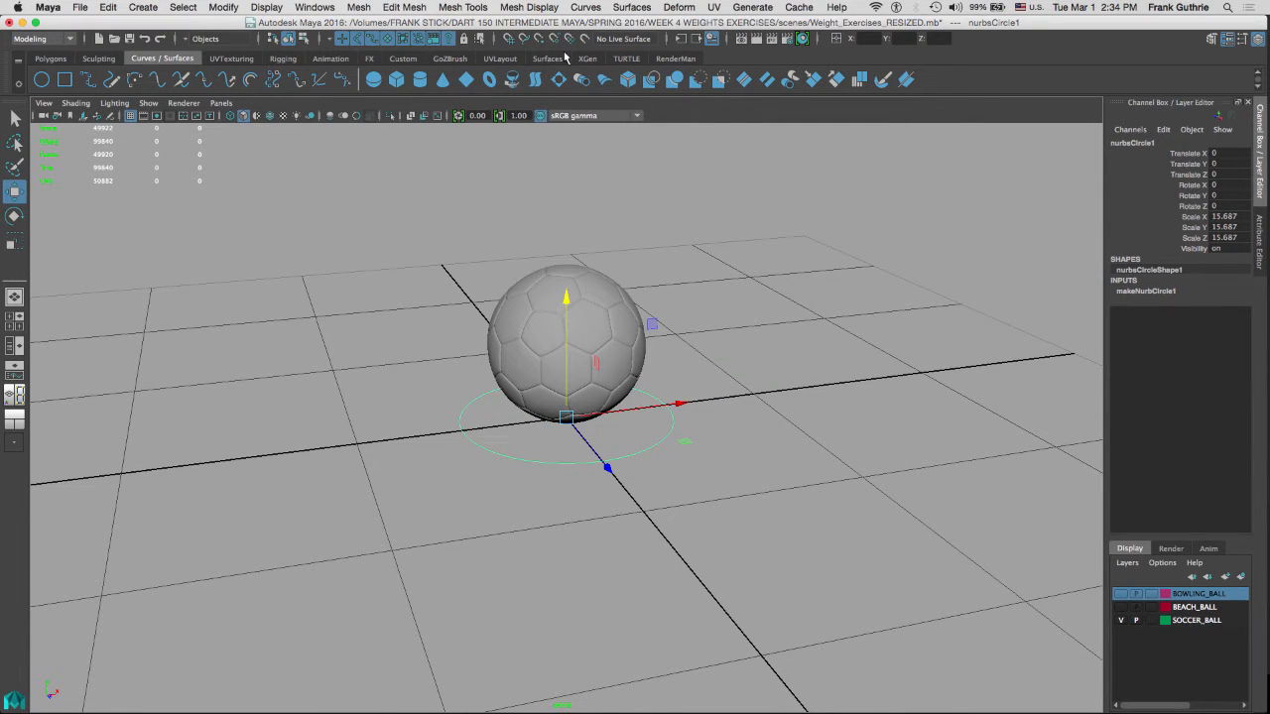
Delete the circle's history, freeze its transformations and center its pivot
{"action": "left_click", "coordinate": [402, 58]}
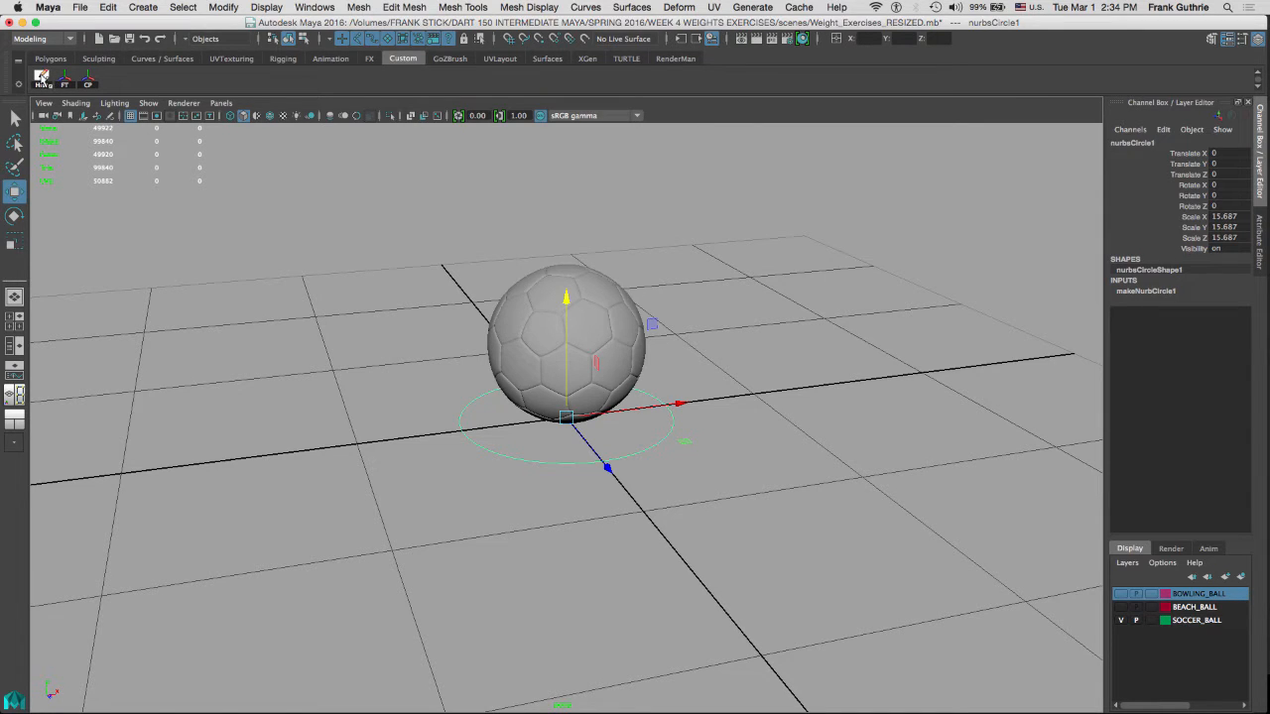
{"action": "left_click", "coordinate": [41, 77]}
{"action": "left_click", "coordinate": [65, 81]}
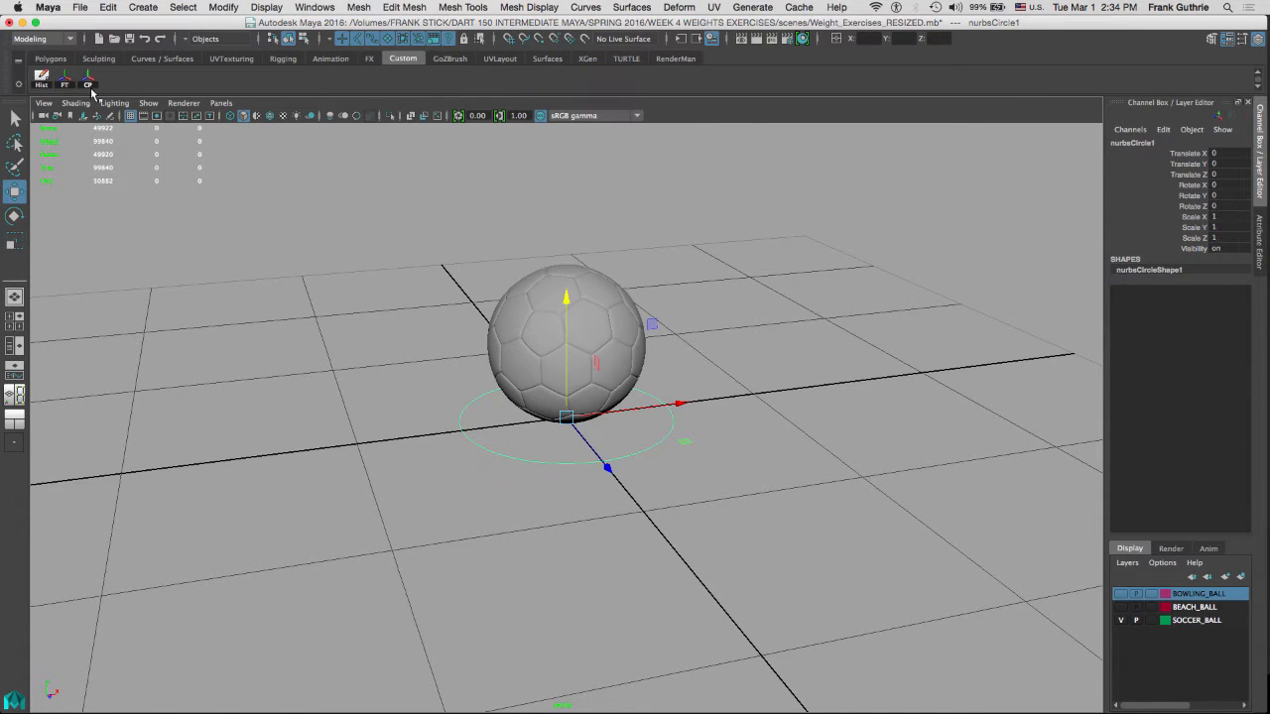
{"action": "left_click", "coordinate": [87, 86]}
{"action": "left_click", "coordinate": [830, 350]}
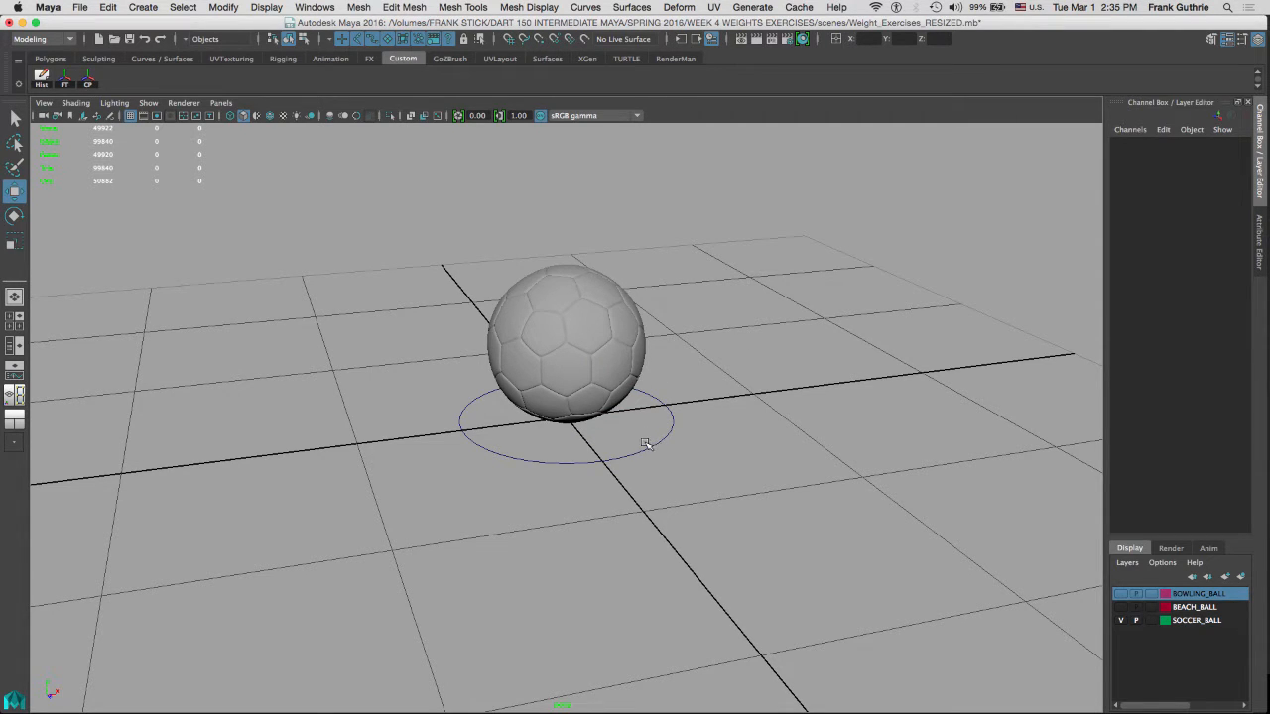
Enable drawing overrides on the NURBS circle's shape and set its override color to yellow
{"action": "left_click", "coordinate": [666, 437]}
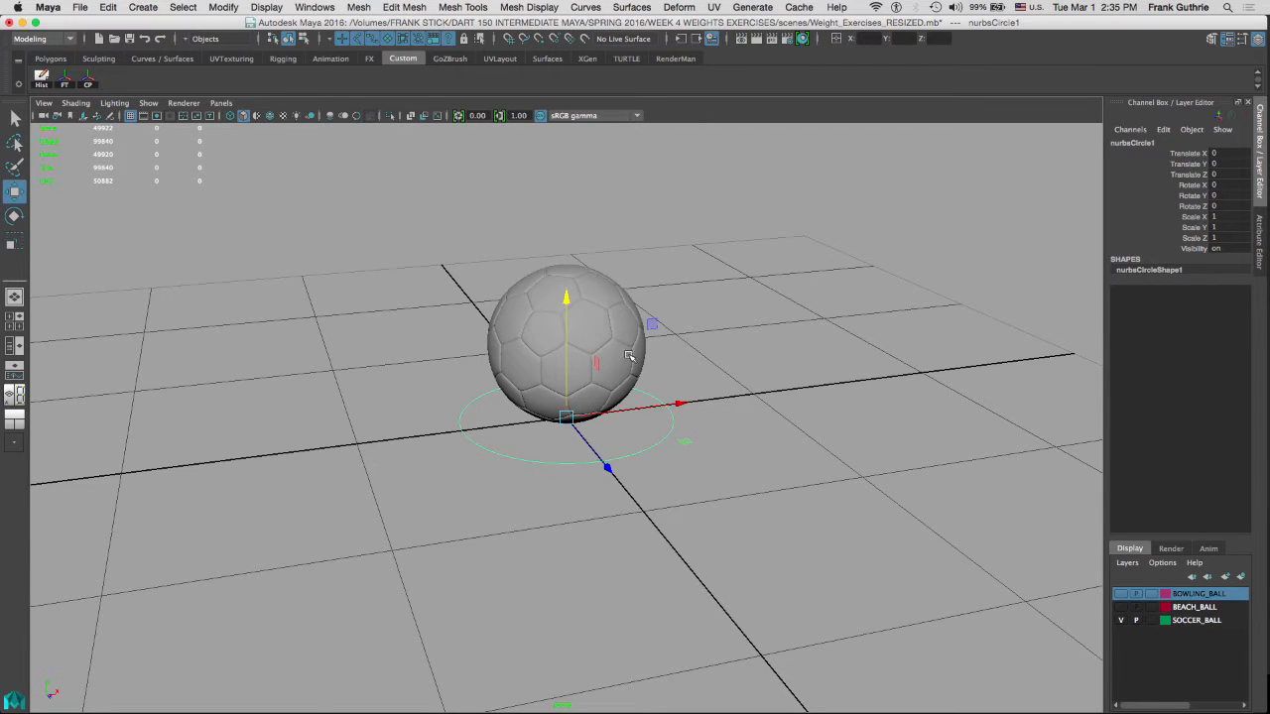
{"action": "left_click", "coordinate": [1258, 246]}
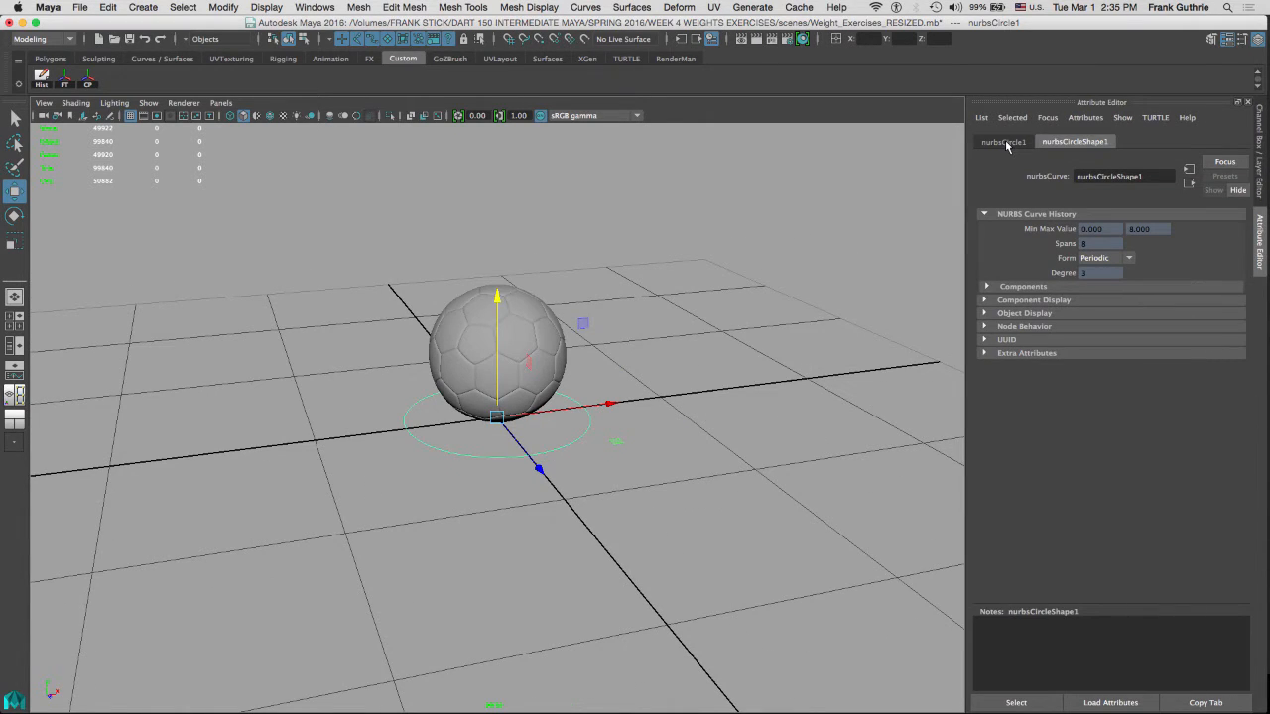
{"action": "left_click", "coordinate": [985, 313]}
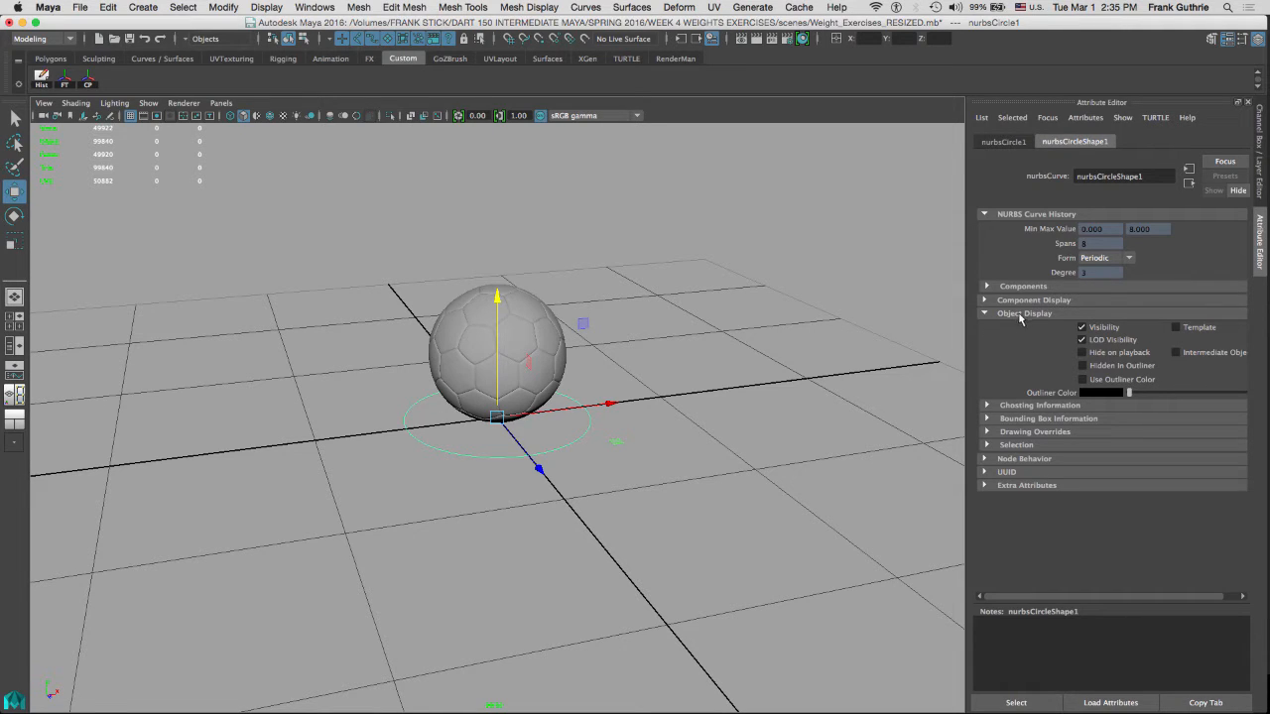
{"action": "left_click", "coordinate": [986, 432]}
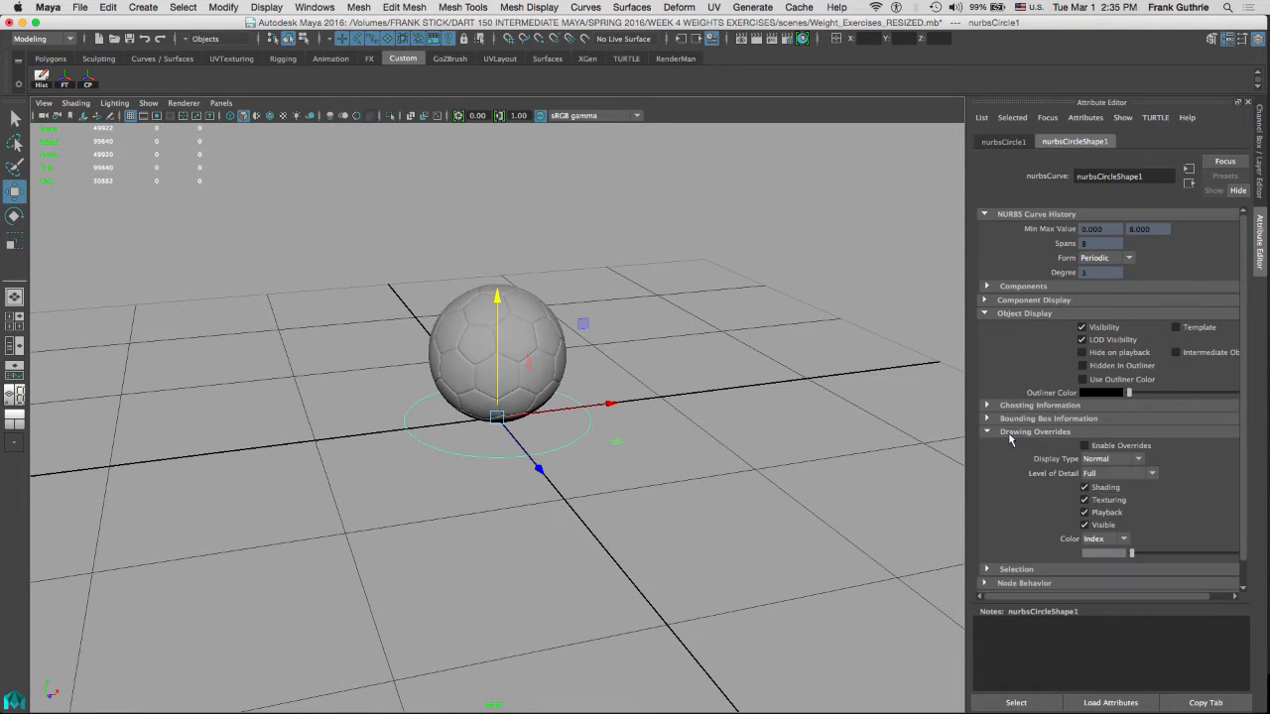
{"action": "left_click", "coordinate": [1086, 446]}
{"action": "left_click_drag", "start_coordinate": [1134, 555], "coordinate": [1197, 554]}
{"action": "left_click", "coordinate": [701, 353]}
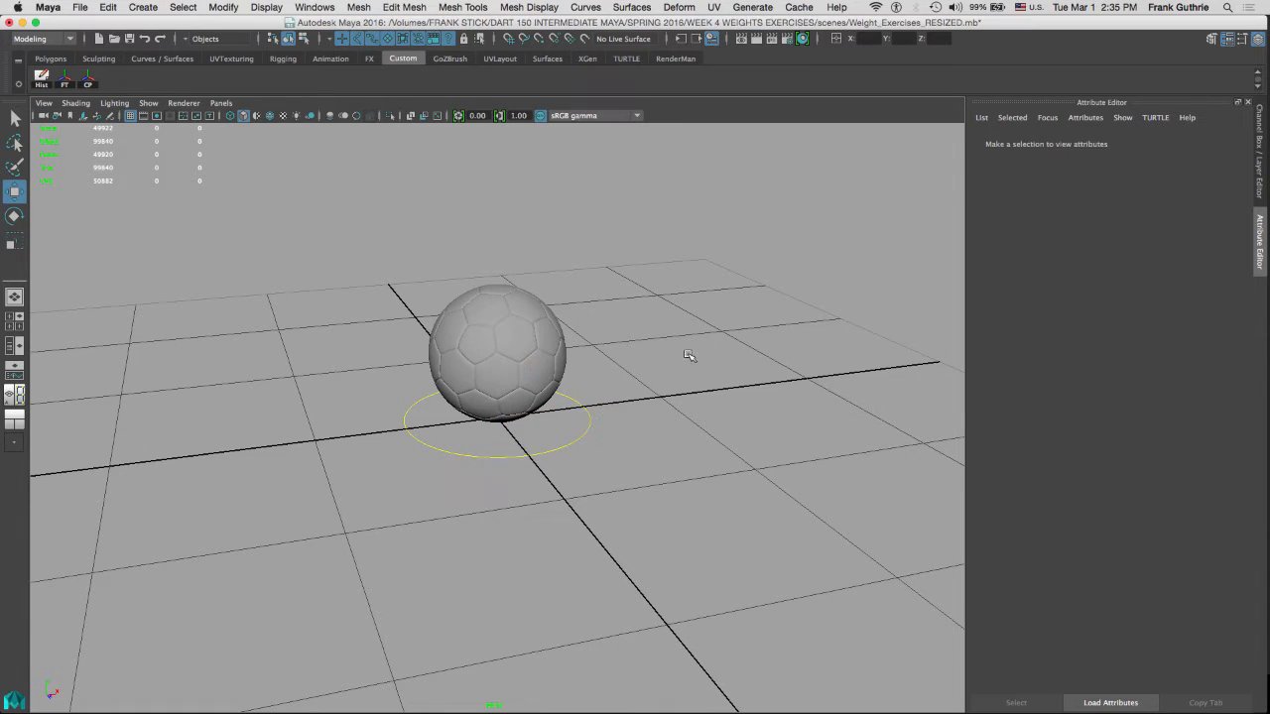
{"action": "left_click_drag", "start_coordinate": [566, 421], "coordinate": [625, 465]}
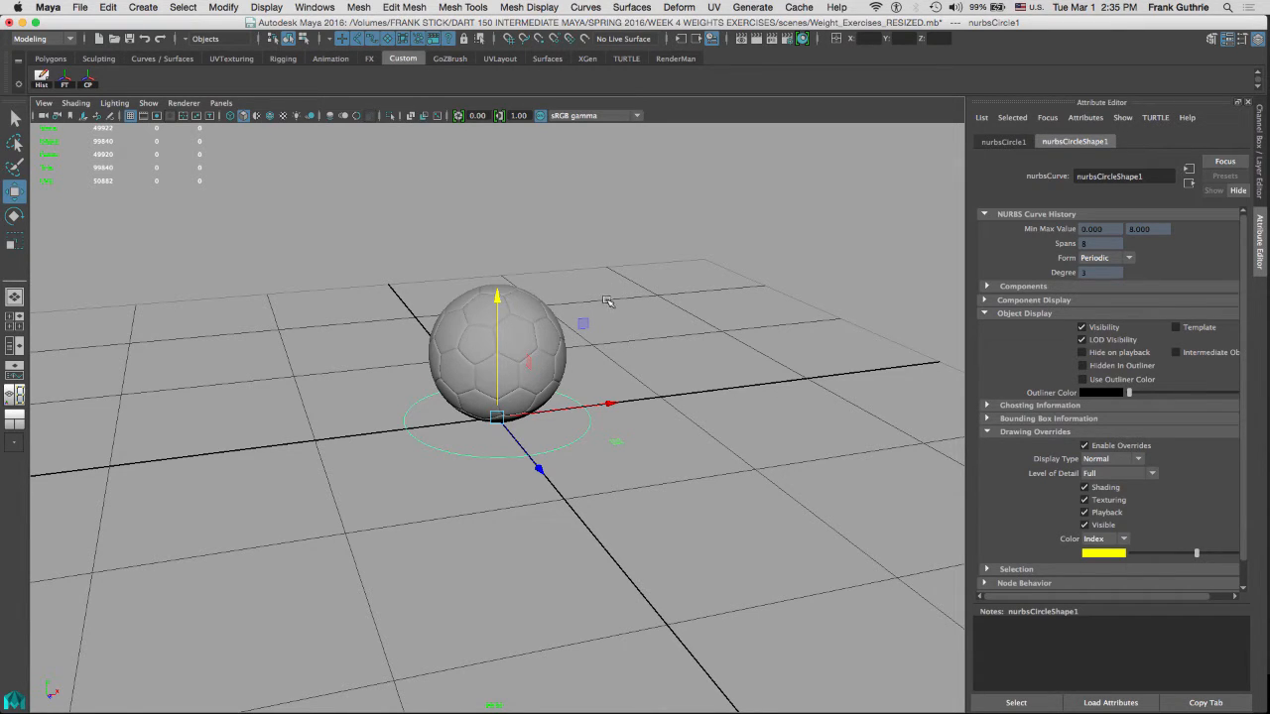
{"action": "left_click", "coordinate": [739, 271]}
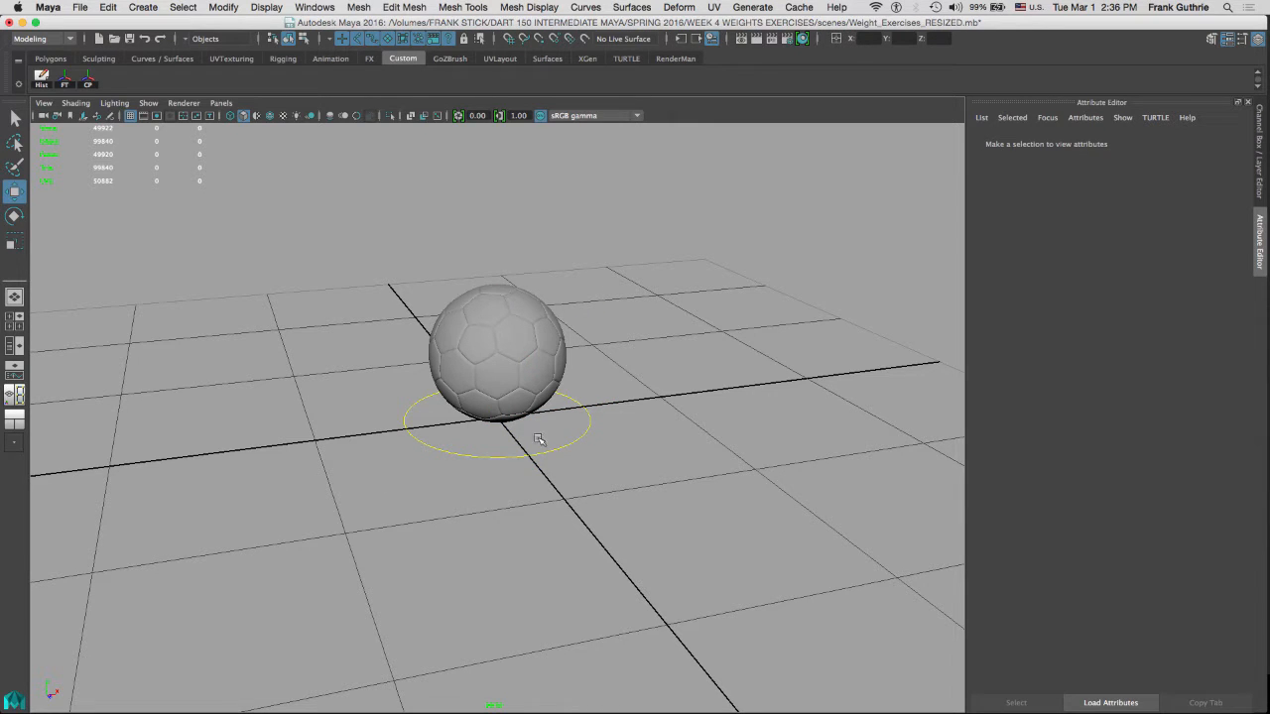
Rename the yellow NURBS circle to Main_Controller_crv in the Outliner
{"action": "left_click", "coordinate": [539, 440]}
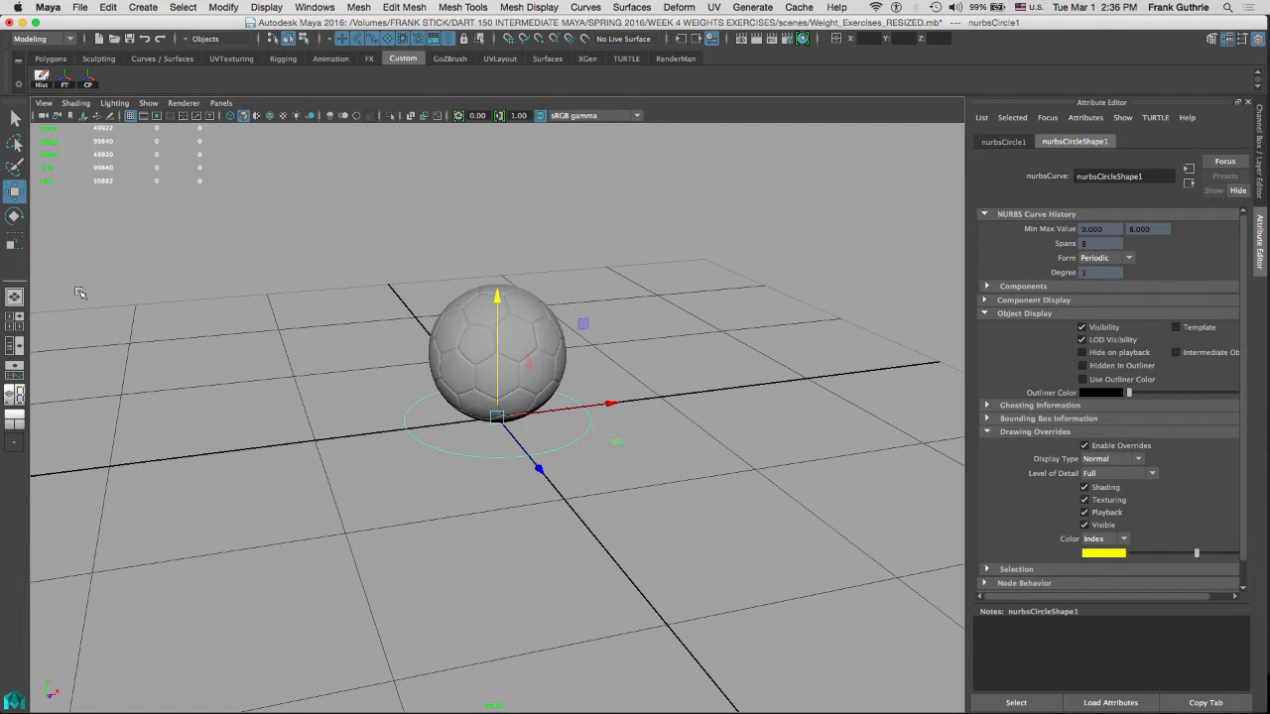
{"action": "left_click", "coordinate": [15, 347]}
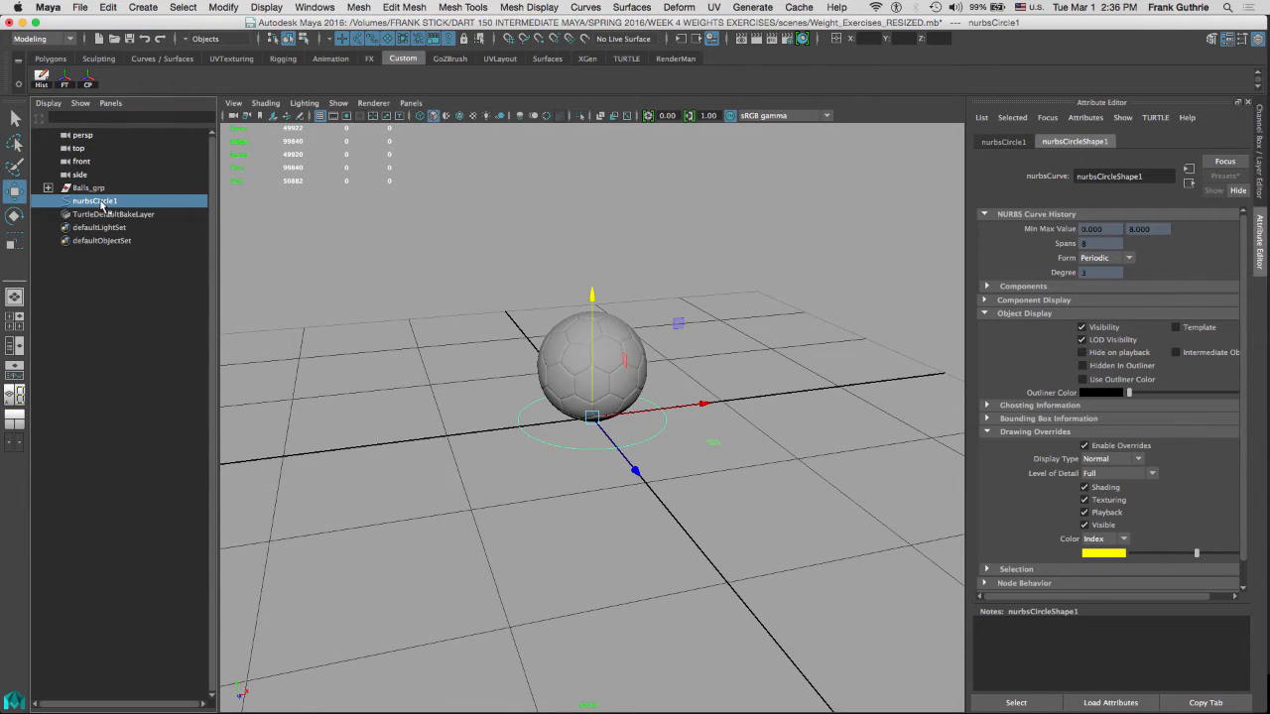
{"action": "double_click", "coordinate": [101, 202]}
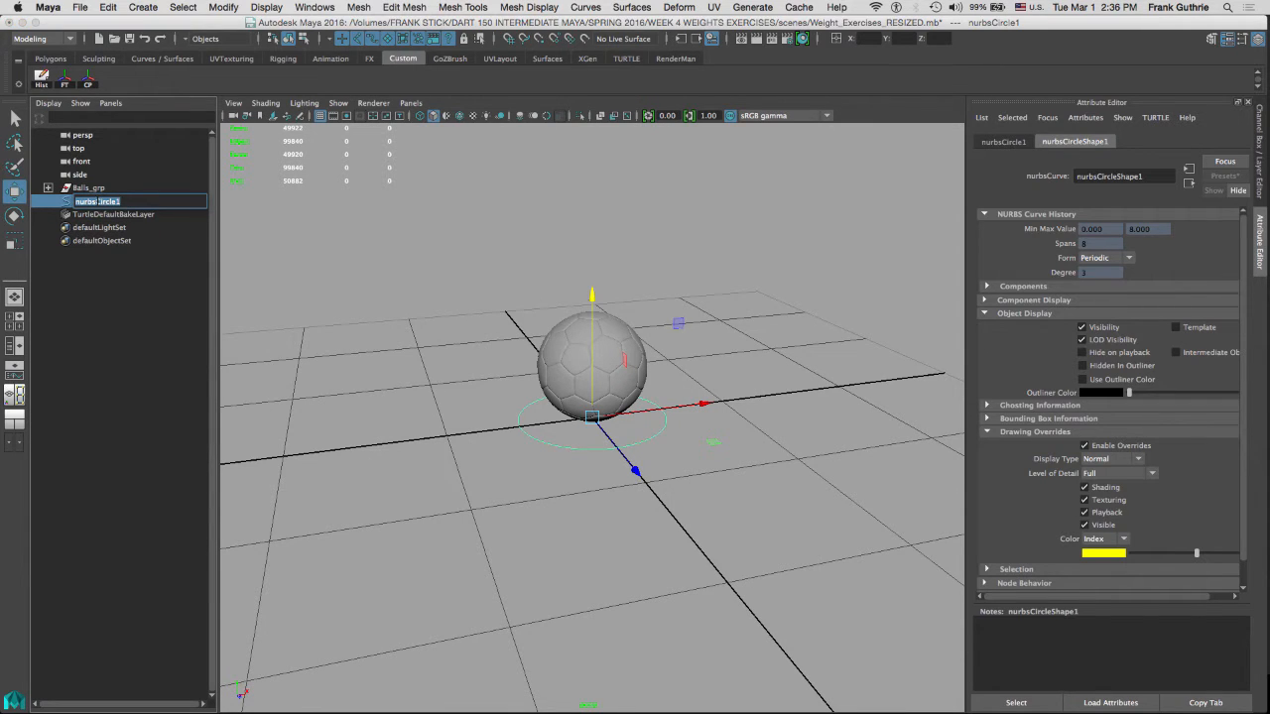
{"action": "type", "text": "Main_Controller_crv"}
{"action": "key", "text": "Return"}
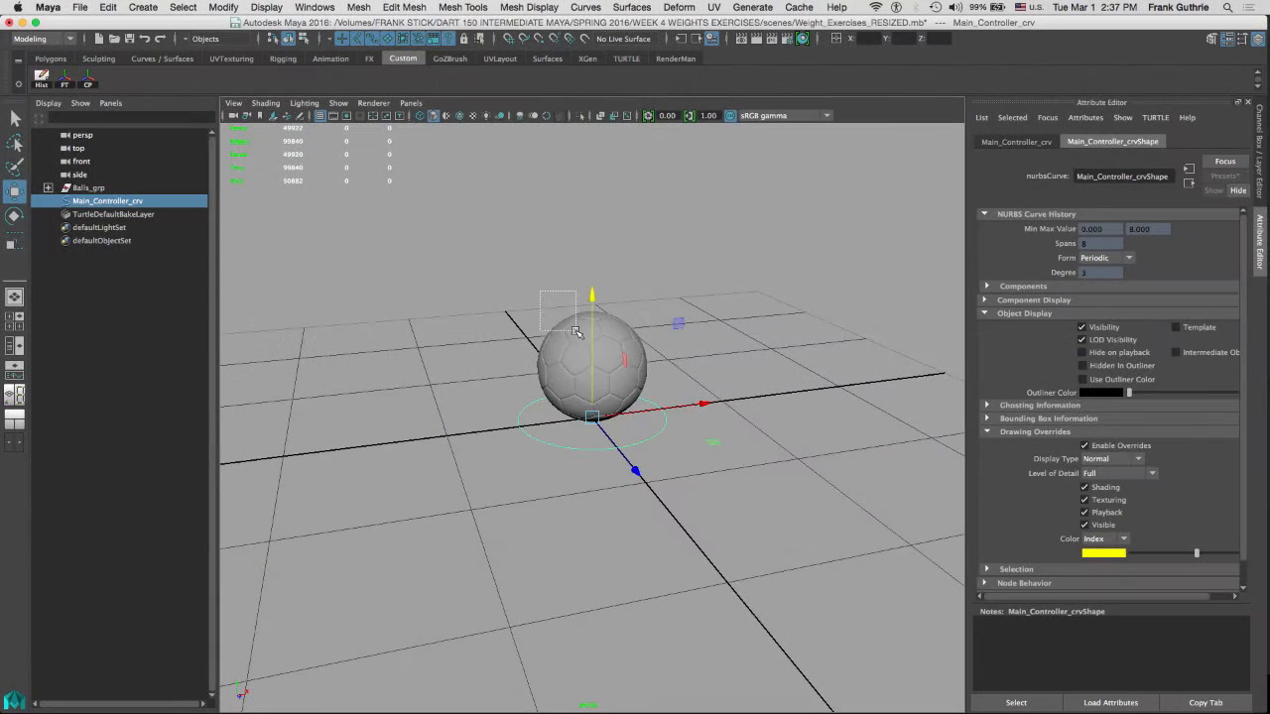
Show the channel values of Main_Controller_crv and reselect the curve in the viewport
{"action": "mouse_move", "coordinate": [540, 291]}
{"action": "left_mouse_down"}
{"action": "mouse_move", "coordinate": [575, 335]}
{"action": "mouse_move", "coordinate": [525, 294]}
{"action": "left_mouse_up"}
{"action": "left_click", "coordinate": [1260, 170]}
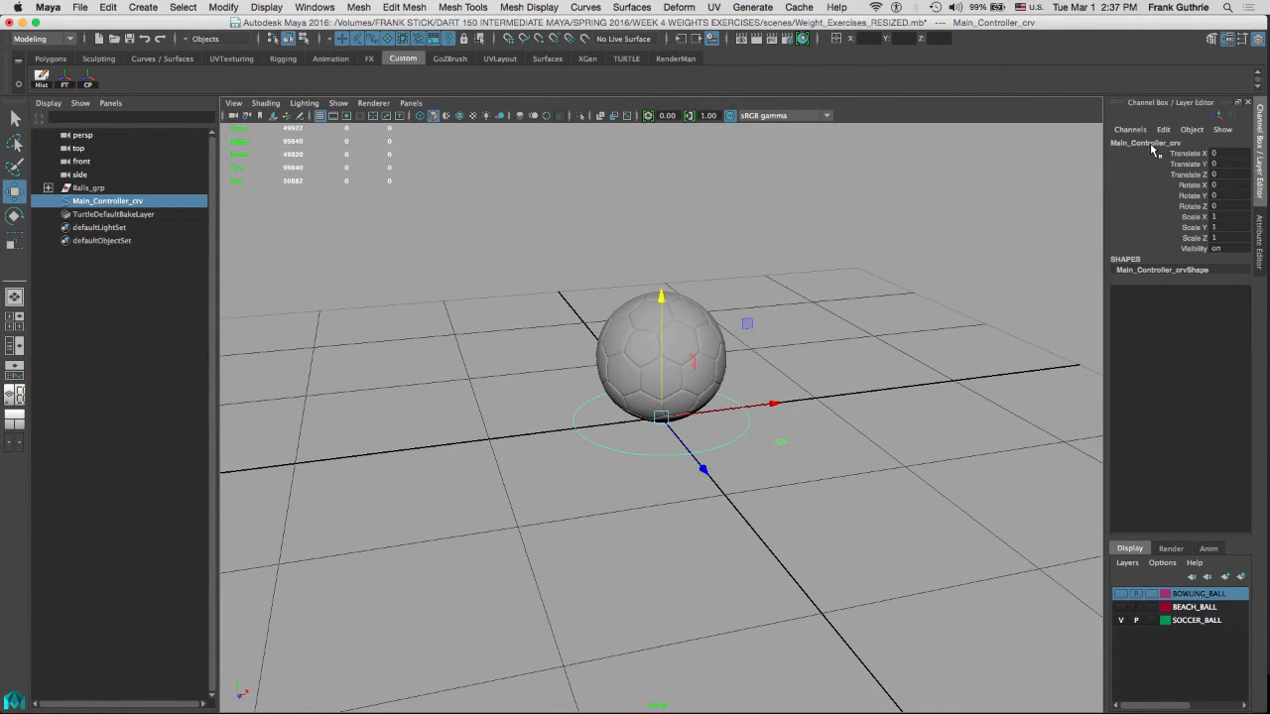
{"action": "left_click_drag", "start_coordinate": [753, 474], "coordinate": [721, 440]}
{"action": "left_click", "coordinate": [640, 320]}
{"action": "left_click", "coordinate": [731, 435]}
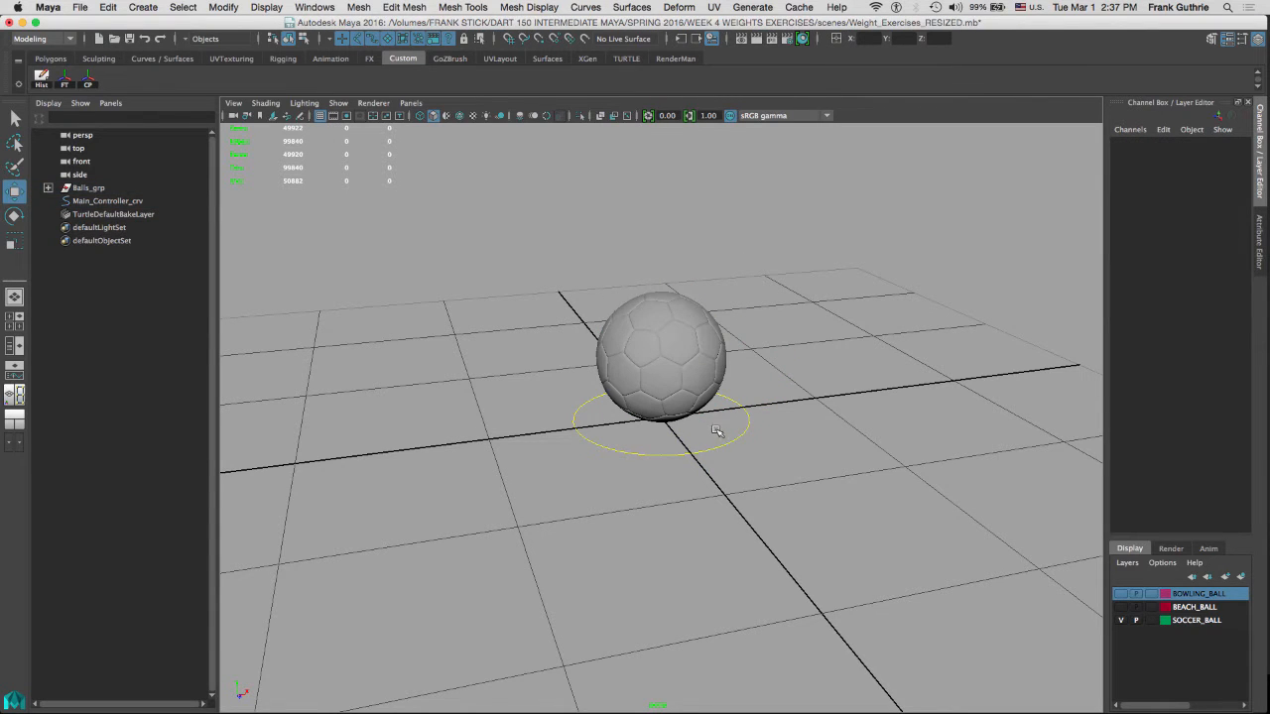
{"action": "left_click", "coordinate": [759, 437]}
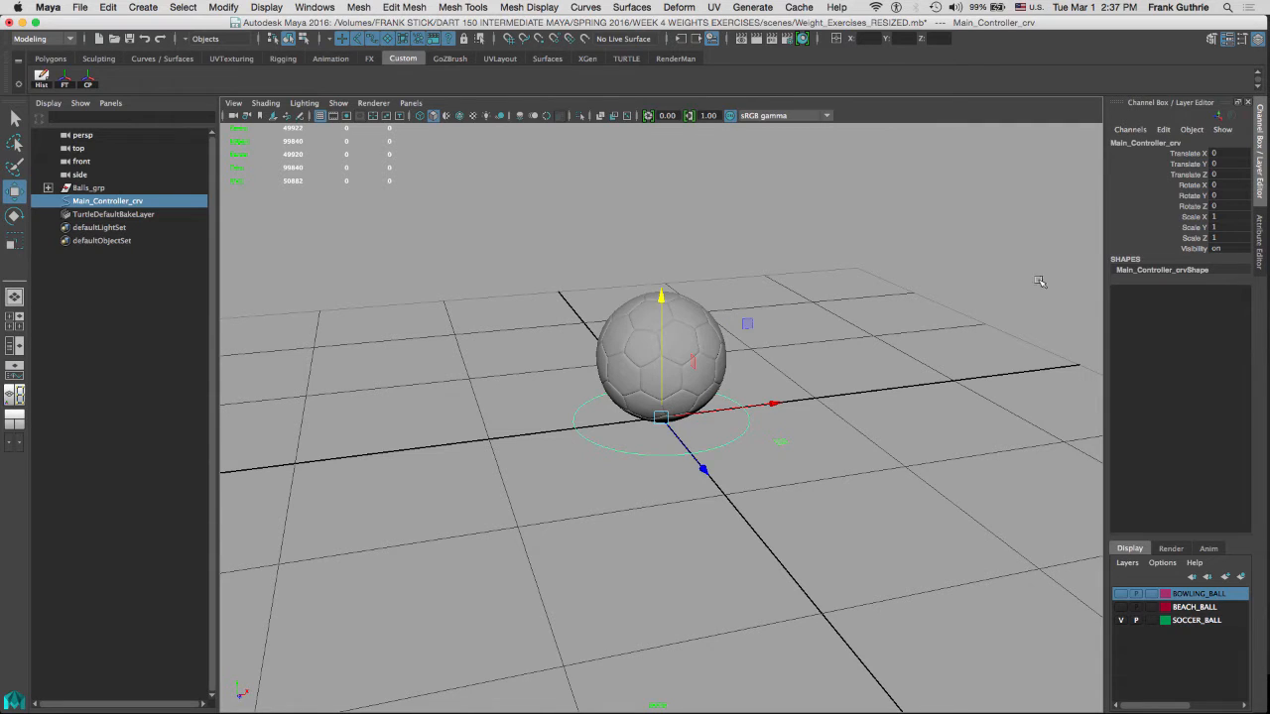
Add a keyable float attribute named Squash, with a default of 0, to Main_Controller_crv
{"action": "left_click", "coordinate": [799, 460]}
{"action": "left_click_drag", "start_coordinate": [621, 490], "coordinate": [652, 449]}
{"action": "left_click", "coordinate": [1162, 130]}
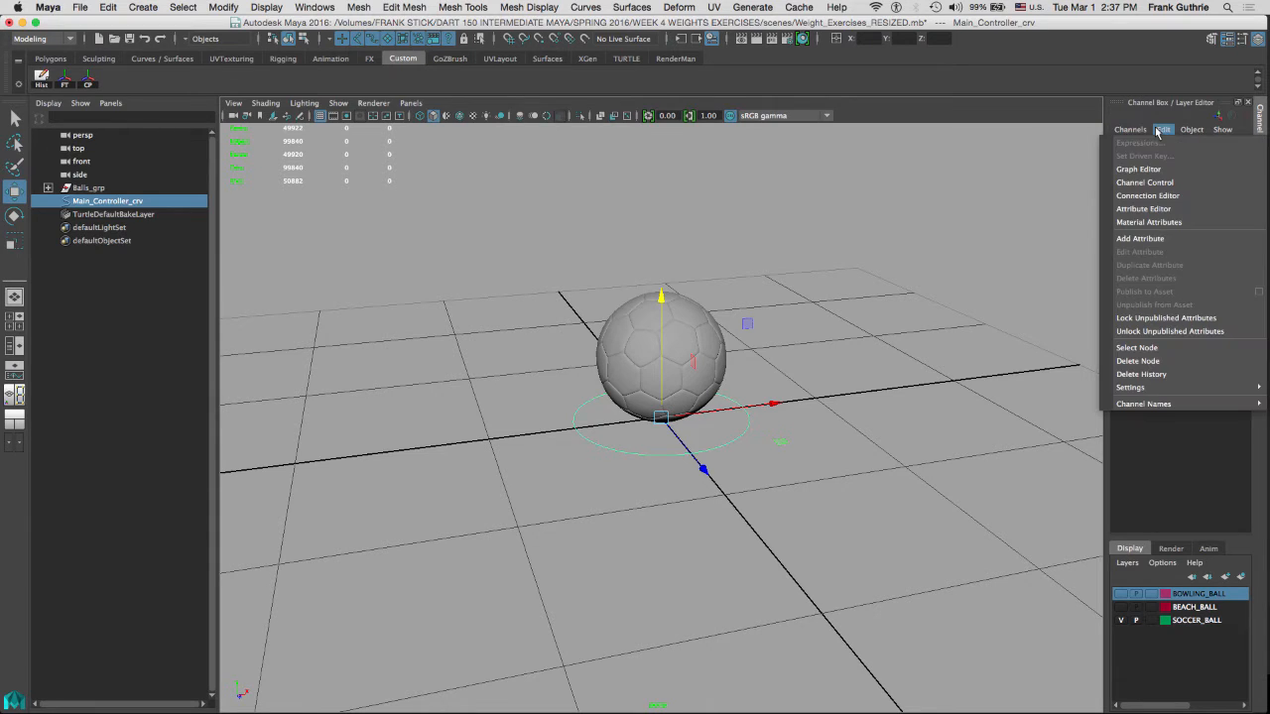
{"action": "left_click", "coordinate": [1141, 239]}
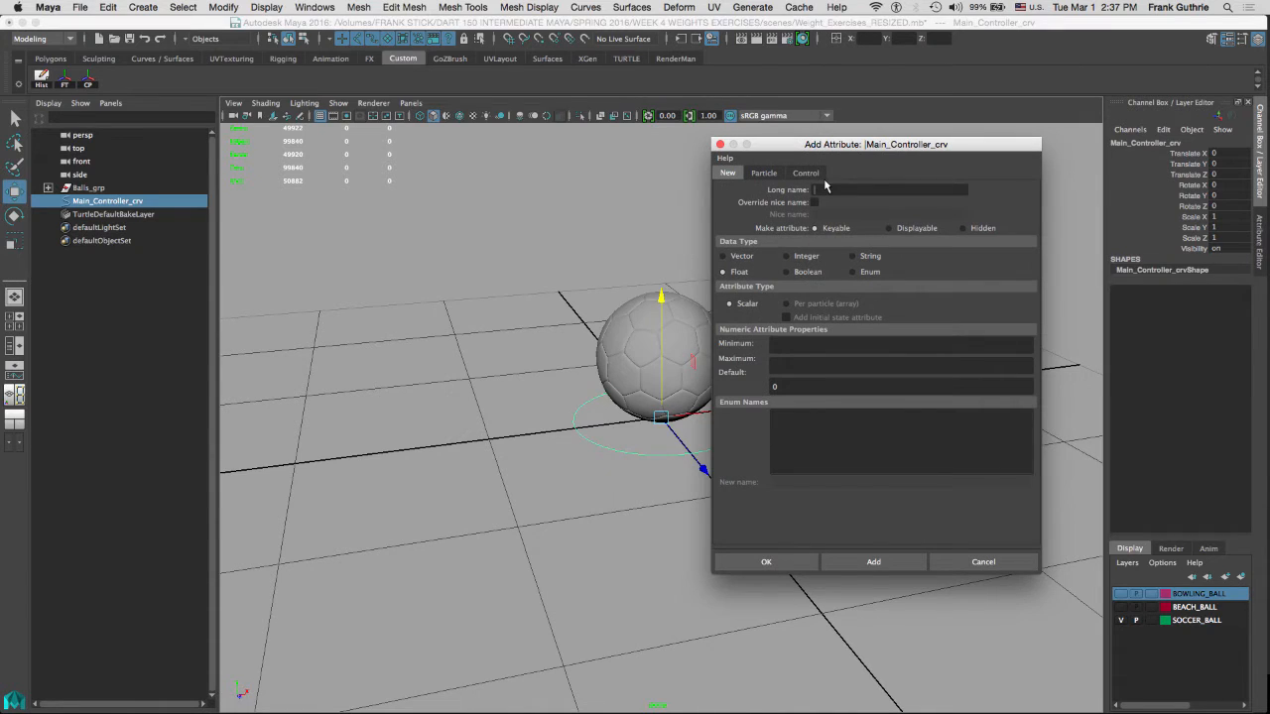
{"action": "type", "text": "Squash"}
{"action": "left_click", "coordinate": [778, 562]}
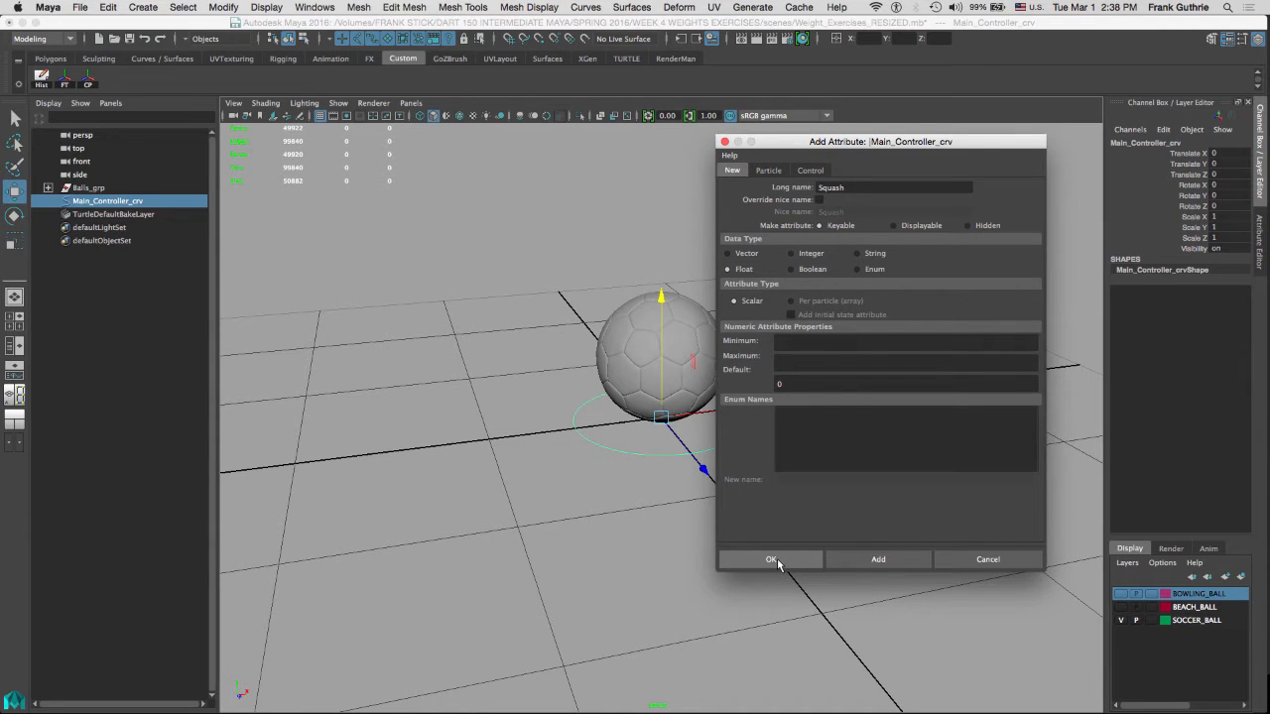
{"action": "left_click", "coordinate": [778, 562]}
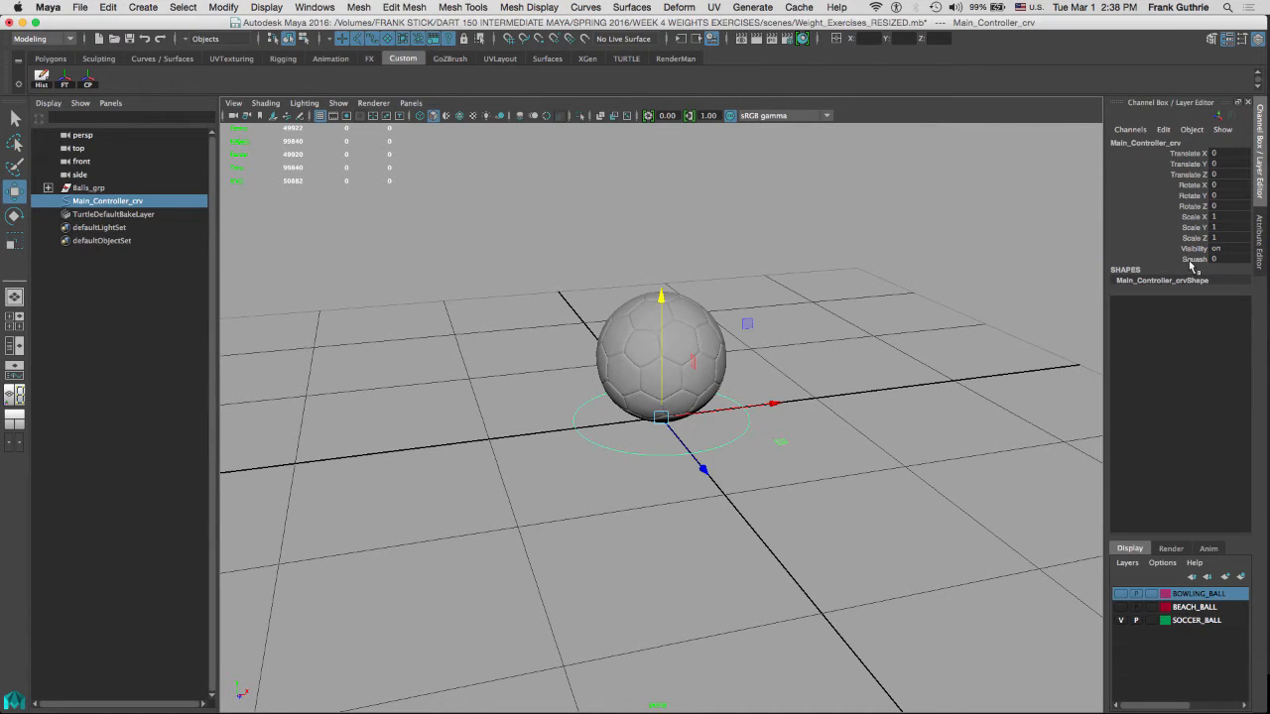
Test the Squash attribute by scrubbing its value to about 43.6, and reset it to 0
{"action": "left_click", "coordinate": [1195, 259]}
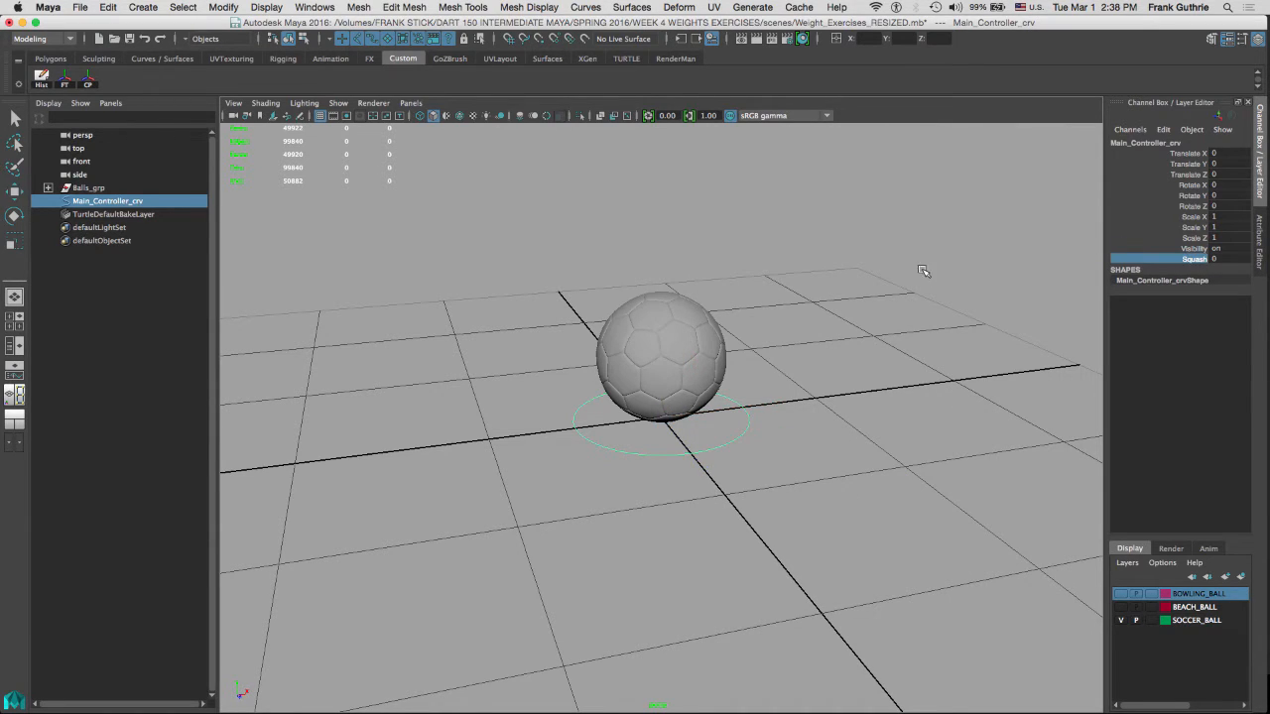
{"action": "middle_click_drag", "start_coordinate": [923, 268], "coordinate": [1228, 257]}
{"action": "double_click", "coordinate": [1220, 259]}
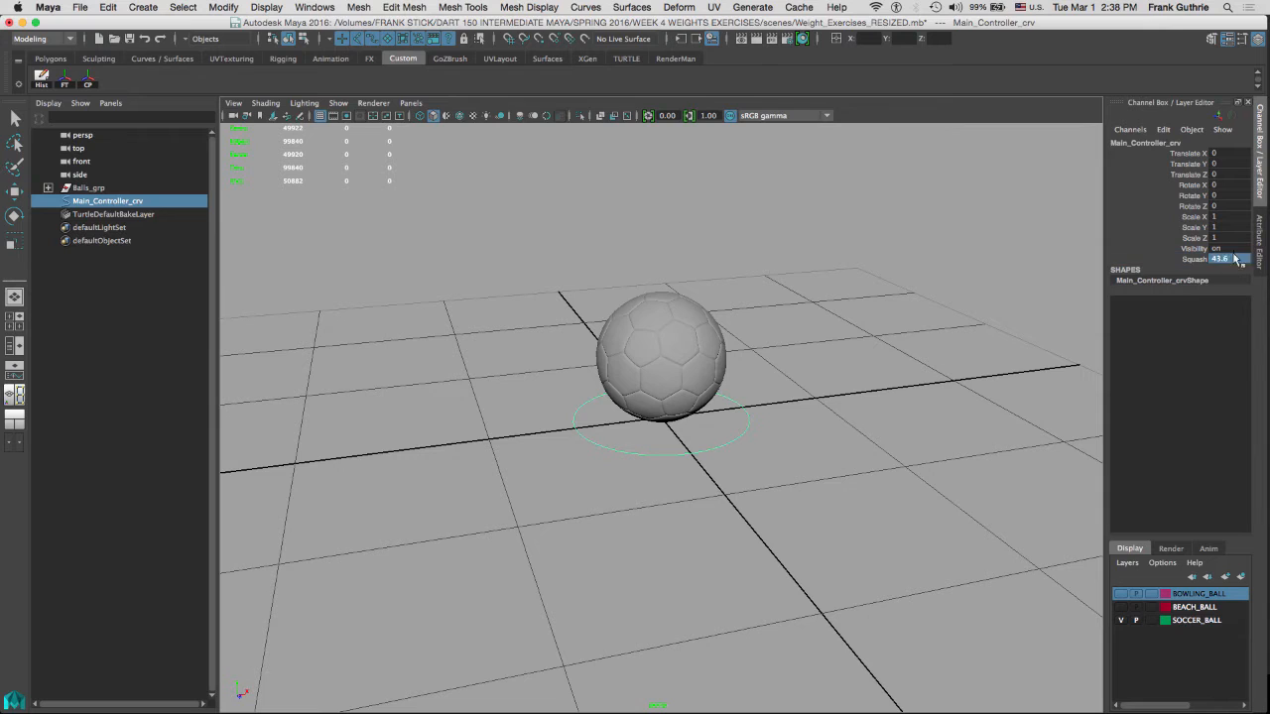
{"action": "type", "text": "0"}
{"action": "key", "text": "Return"}
{"action": "key", "text": "w"}
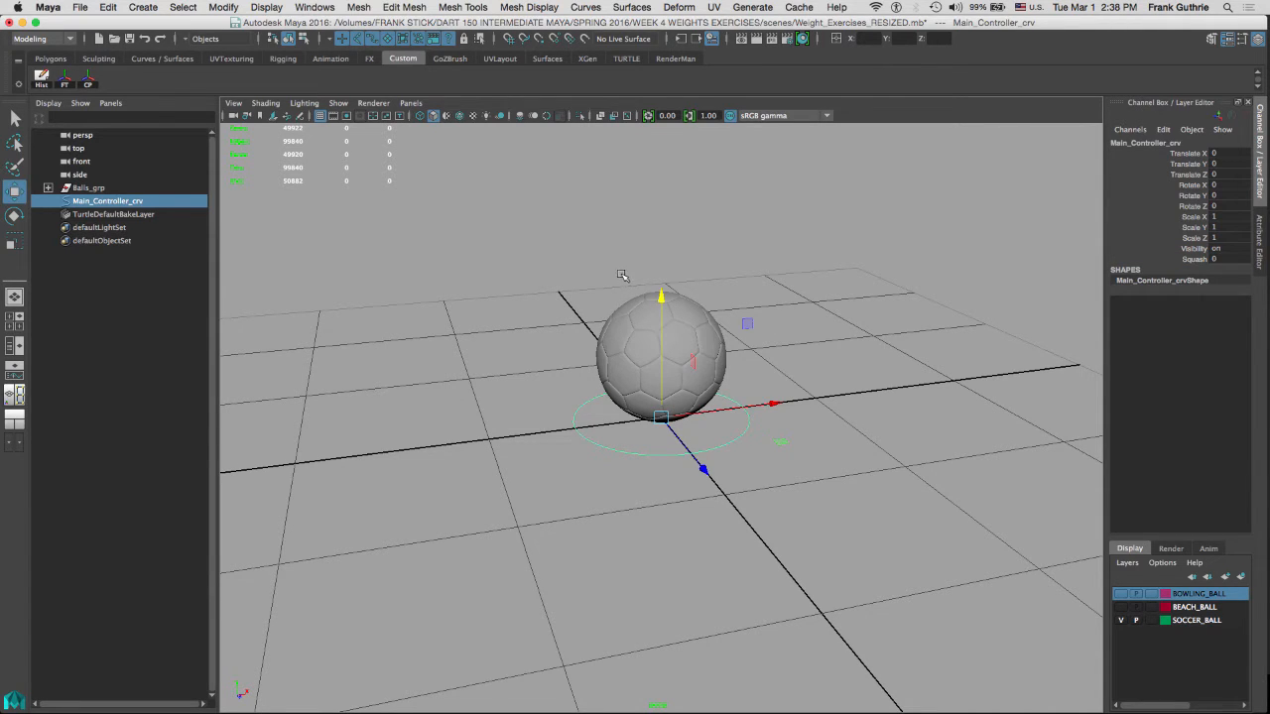
Select the soccer ball geometry and frame it in the side view
{"action": "left_click", "coordinate": [632, 319]}
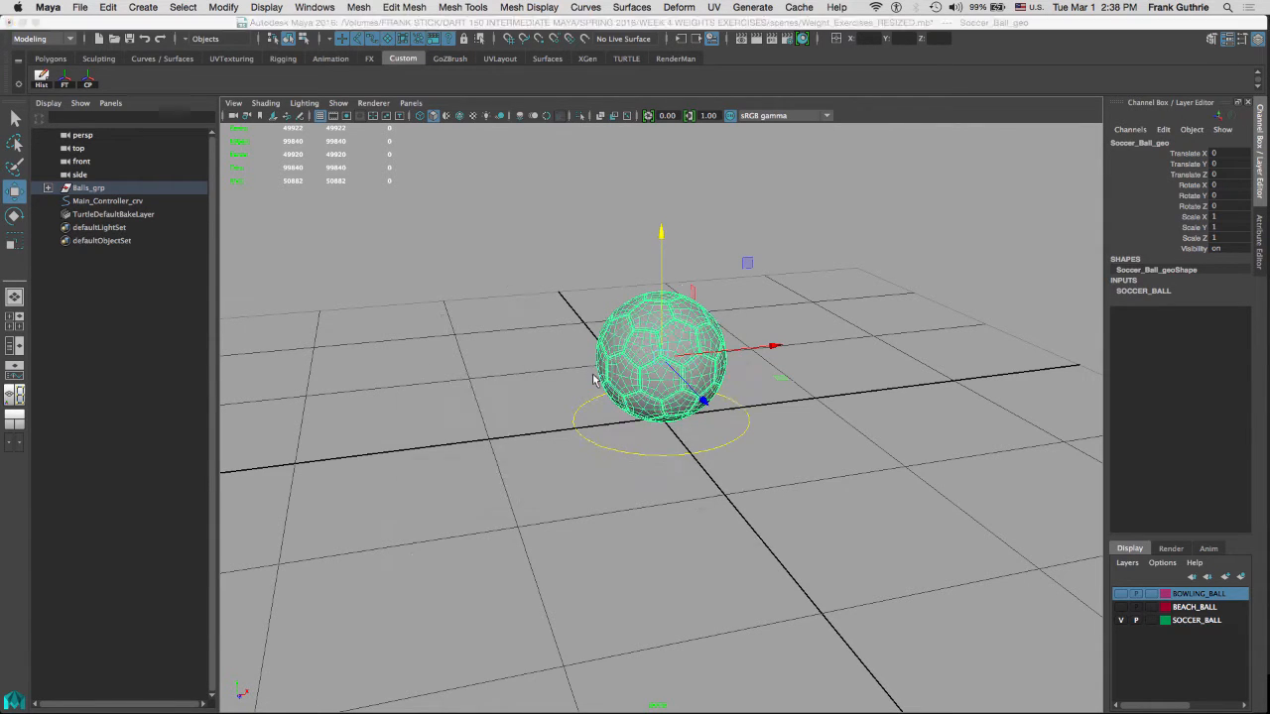
{"action": "key", "text": "space"}
{"action": "key", "text": "space"}
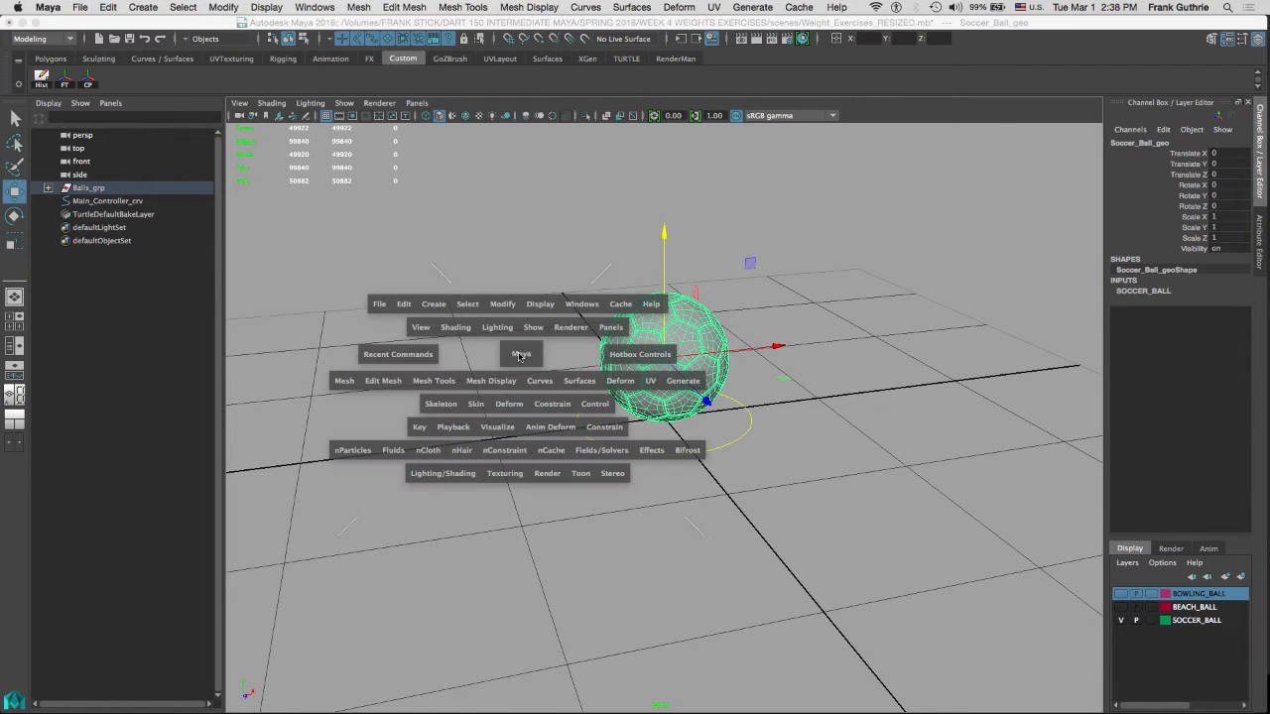
{"action": "left_click_drag", "start_coordinate": [517, 355], "coordinate": [615, 357]}
{"action": "key", "text": "f"}
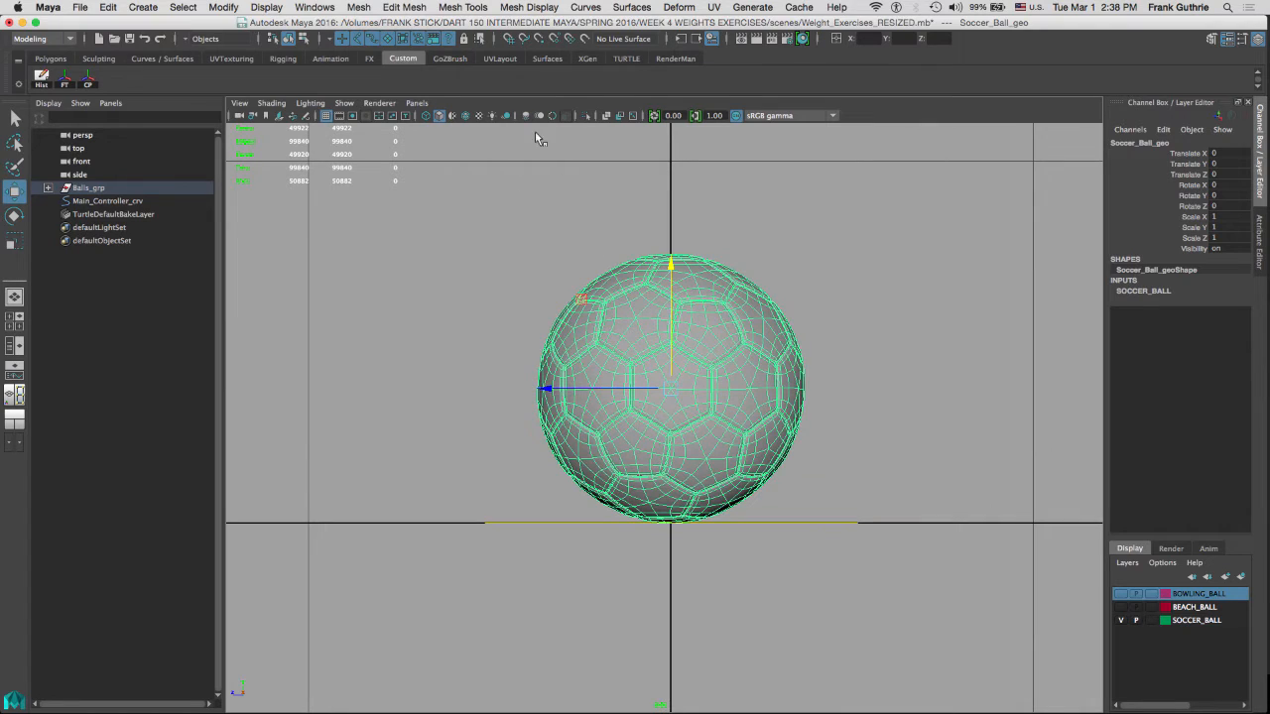
Create a nonlinear Squash deformer on the soccer ball with the default deformer options
{"action": "left_click", "coordinate": [681, 8]}
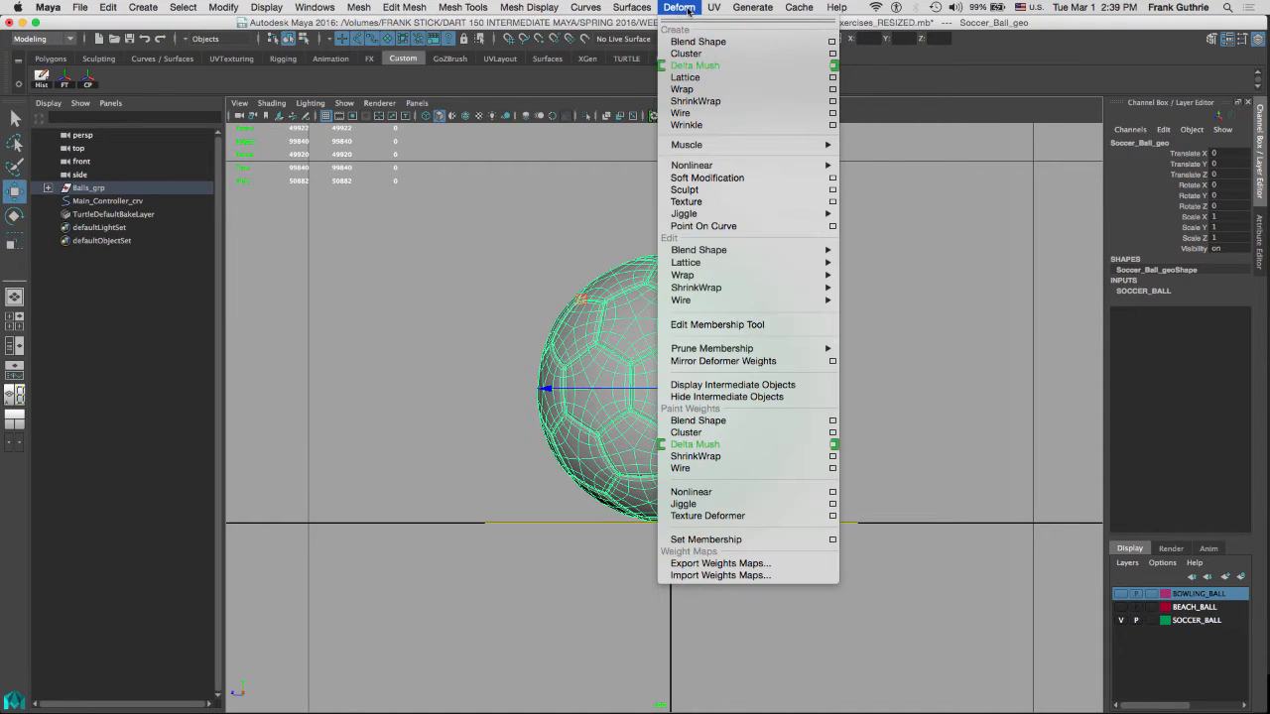
{"action": "mouse_move", "coordinate": [724, 171]}
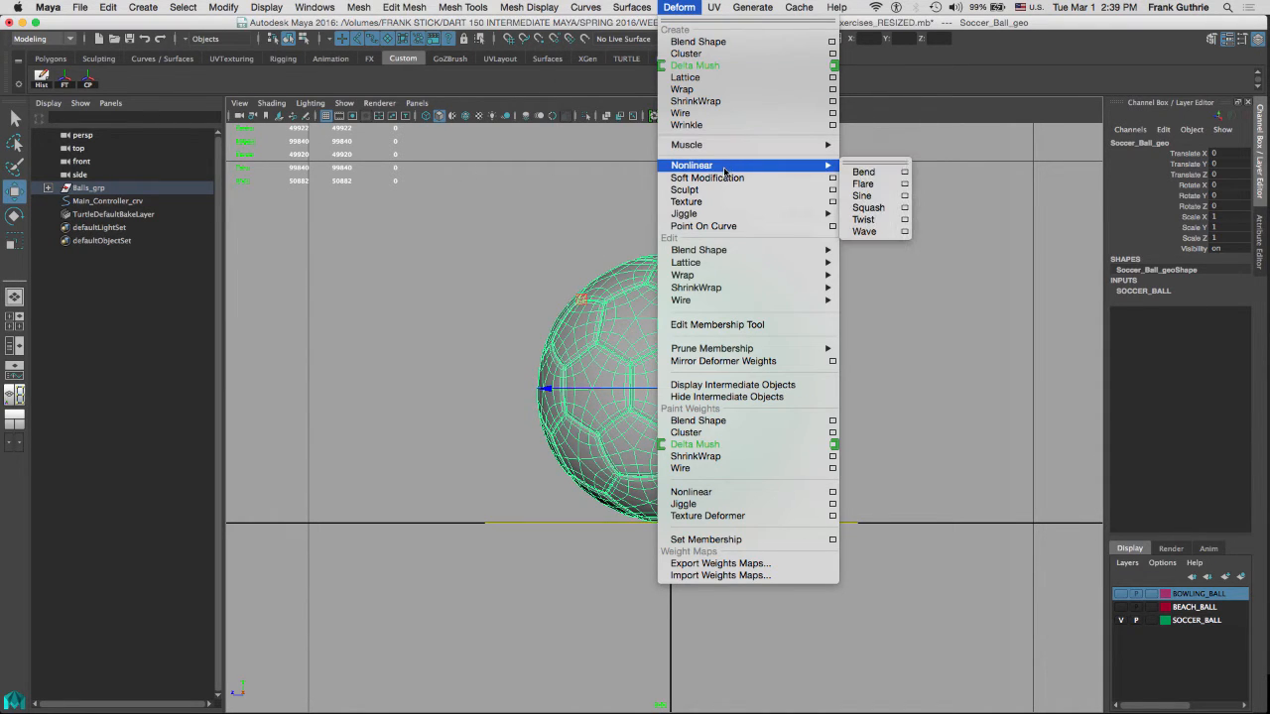
{"action": "left_click", "coordinate": [905, 208]}
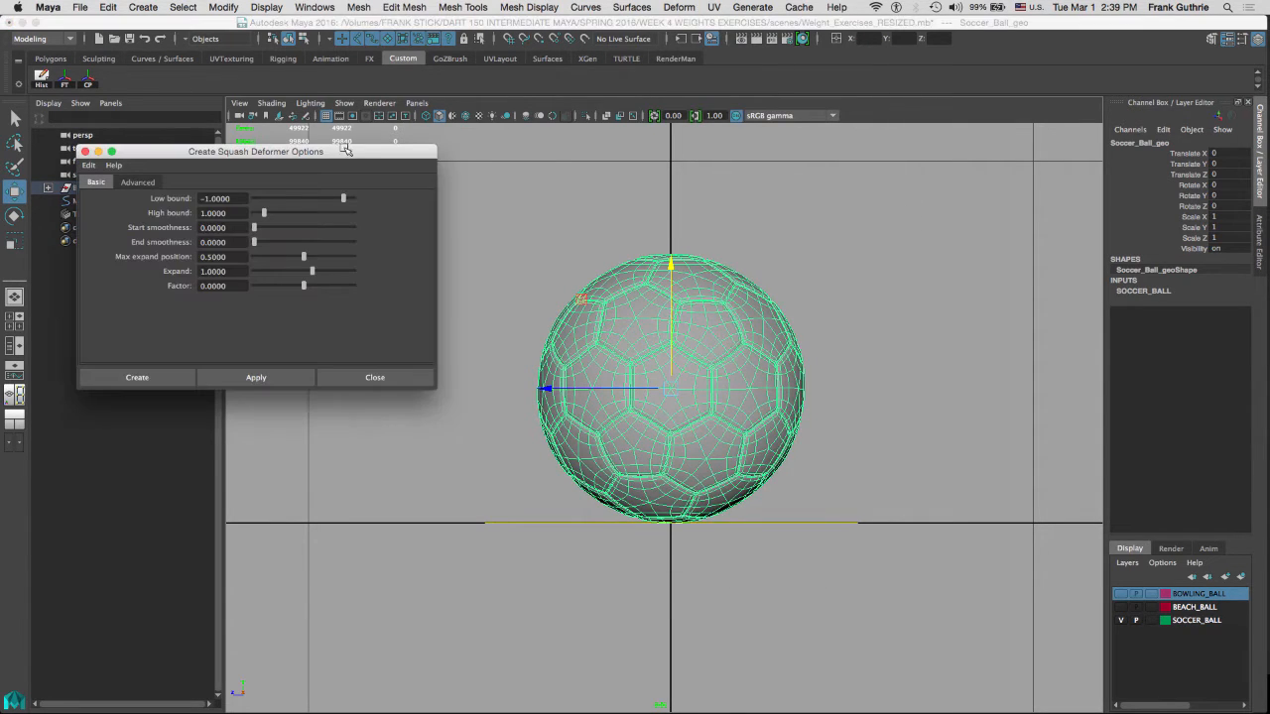
{"action": "left_click_drag", "start_coordinate": [365, 151], "coordinate": [535, 143]}
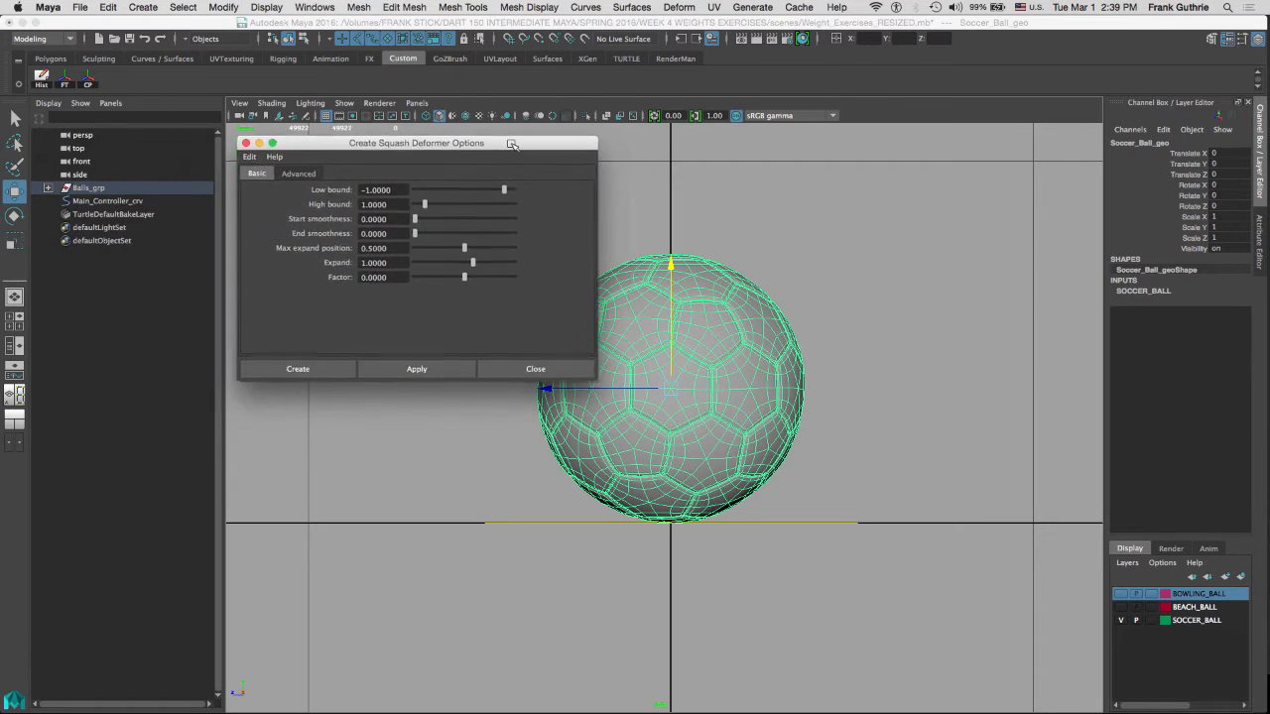
{"action": "left_click", "coordinate": [248, 153]}
{"action": "left_click", "coordinate": [257, 181]}
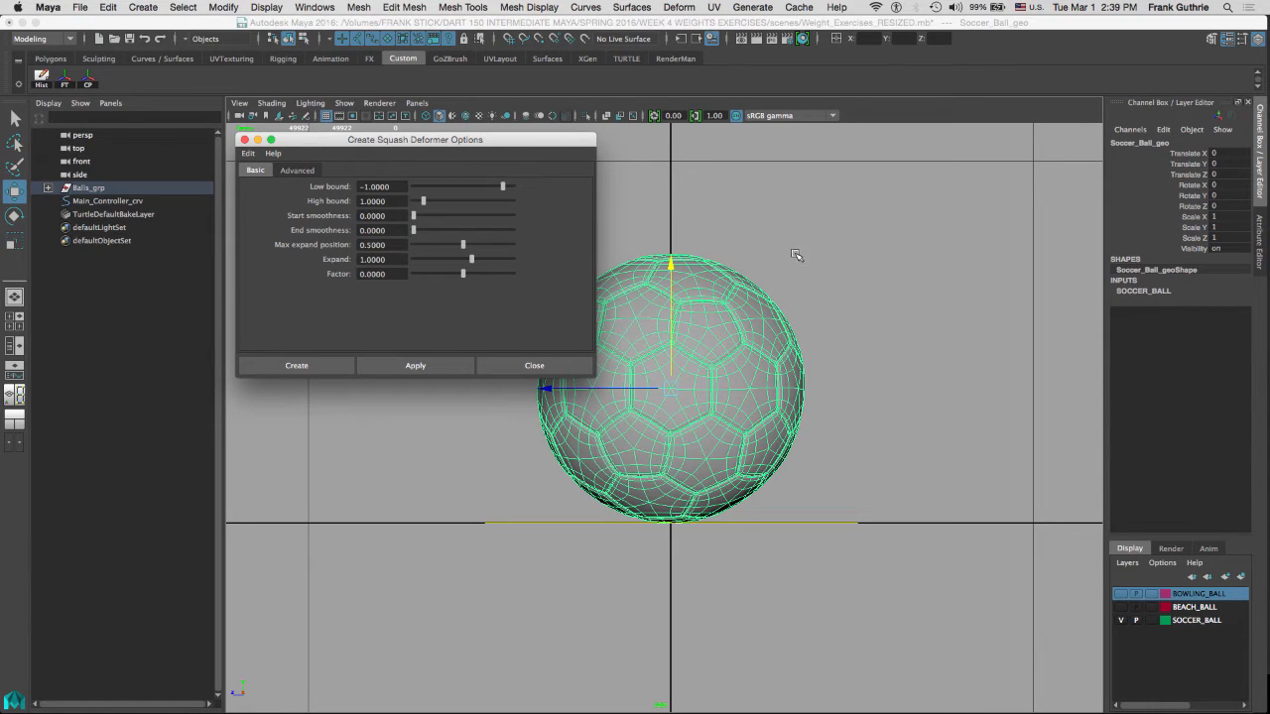
{"action": "left_click", "coordinate": [753, 241]}
{"action": "left_click", "coordinate": [700, 311]}
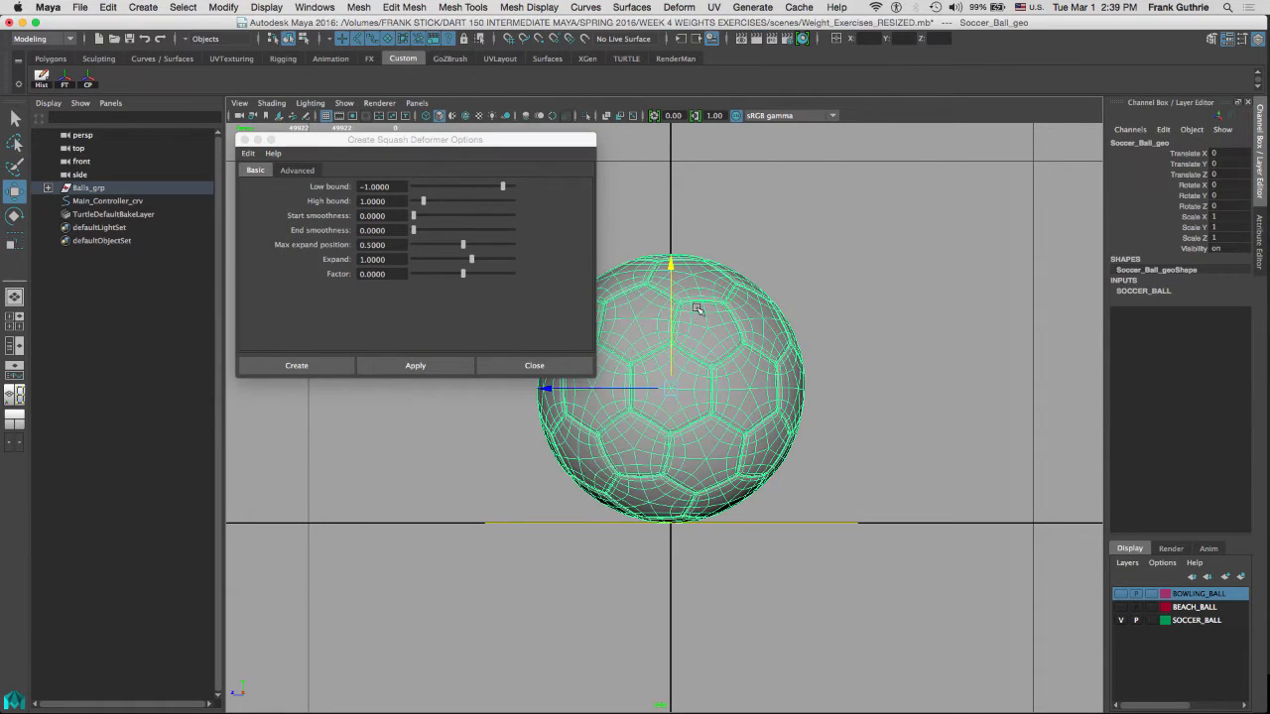
{"action": "left_click", "coordinate": [297, 365]}
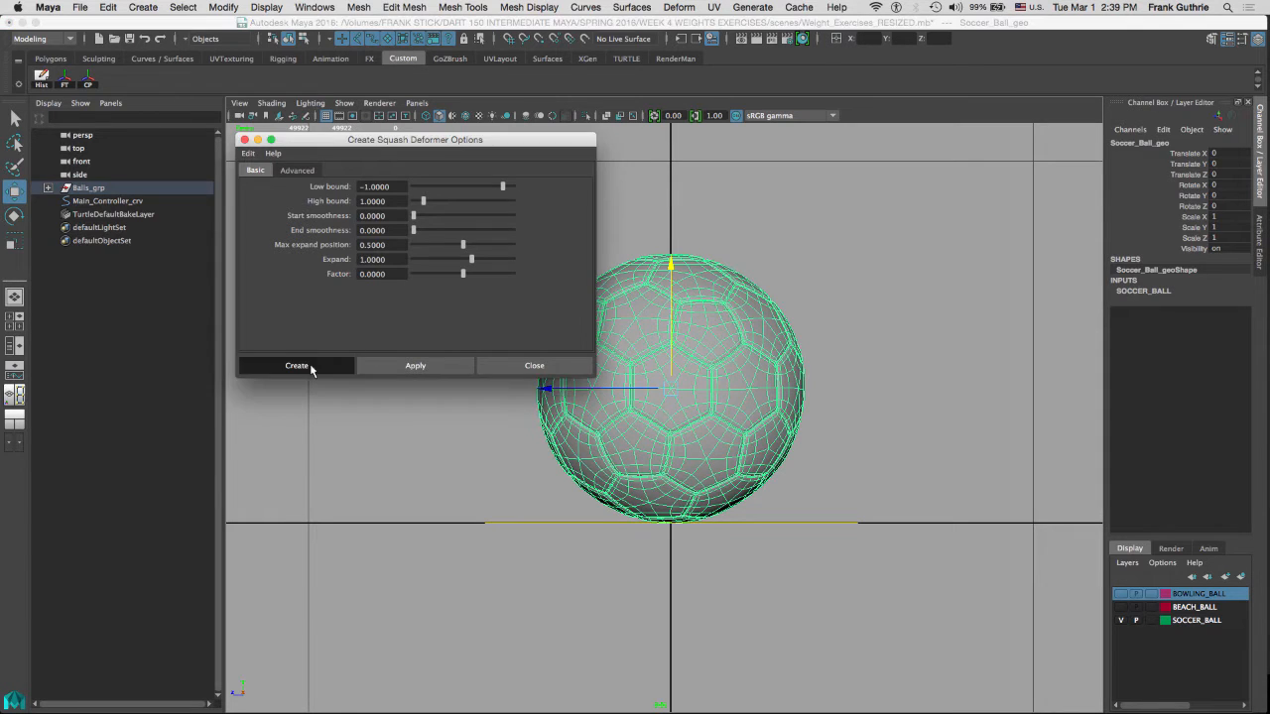
{"action": "left_click_drag", "start_coordinate": [312, 368], "coordinate": [1147, 334], "text": "alt"}
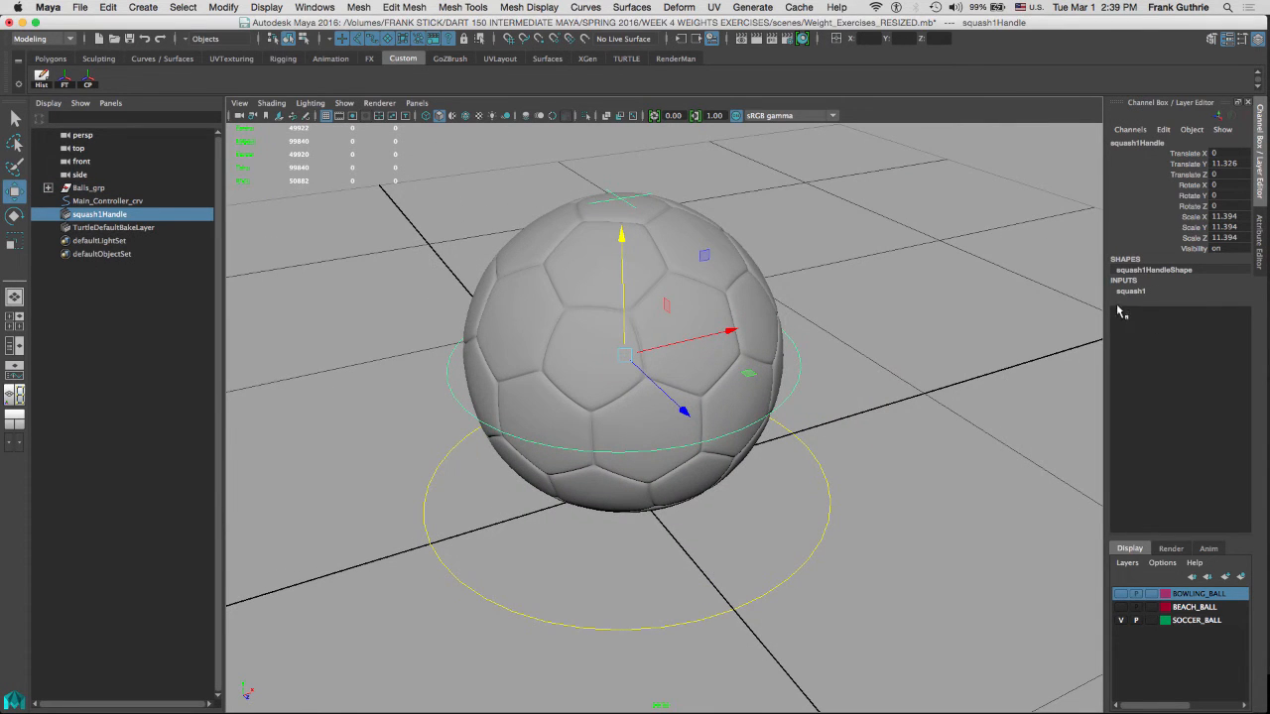
Test the squash1 deformer by scrubbing its Factor to about -1.6, and undo the change
{"action": "left_click", "coordinate": [1131, 291]}
{"action": "double_click", "coordinate": [1131, 291]}
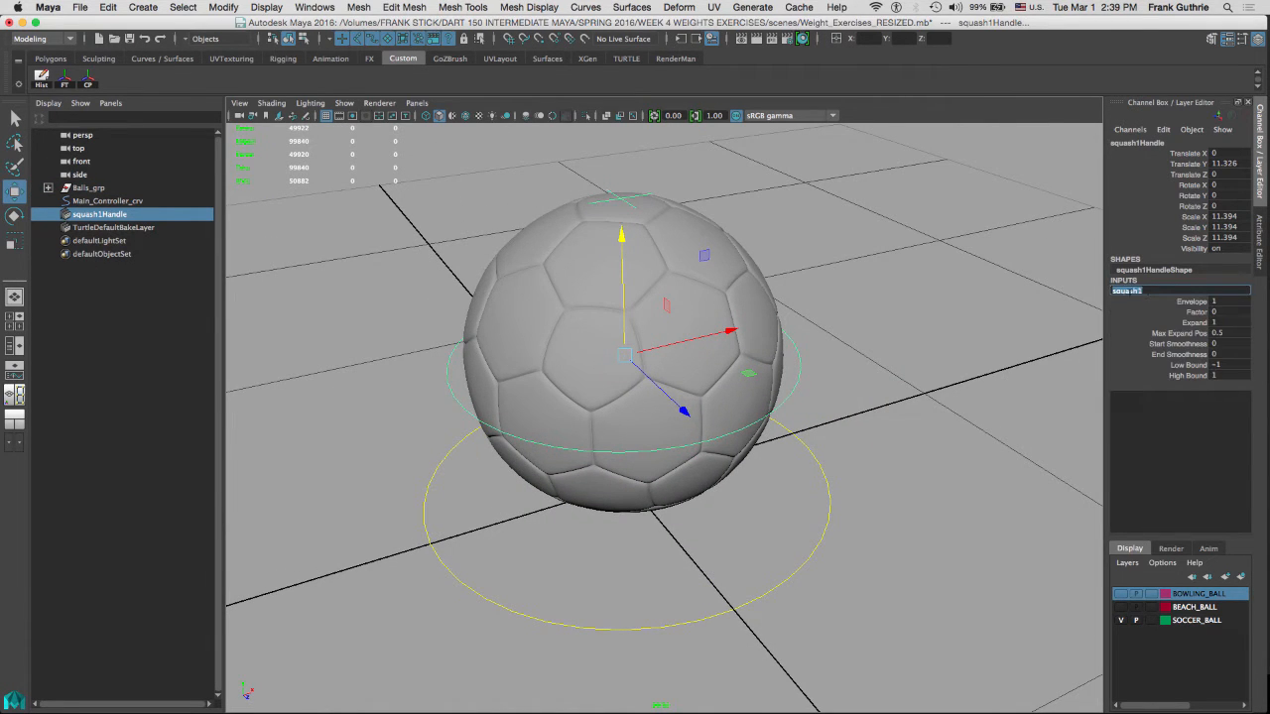
{"action": "left_click", "coordinate": [1195, 313]}
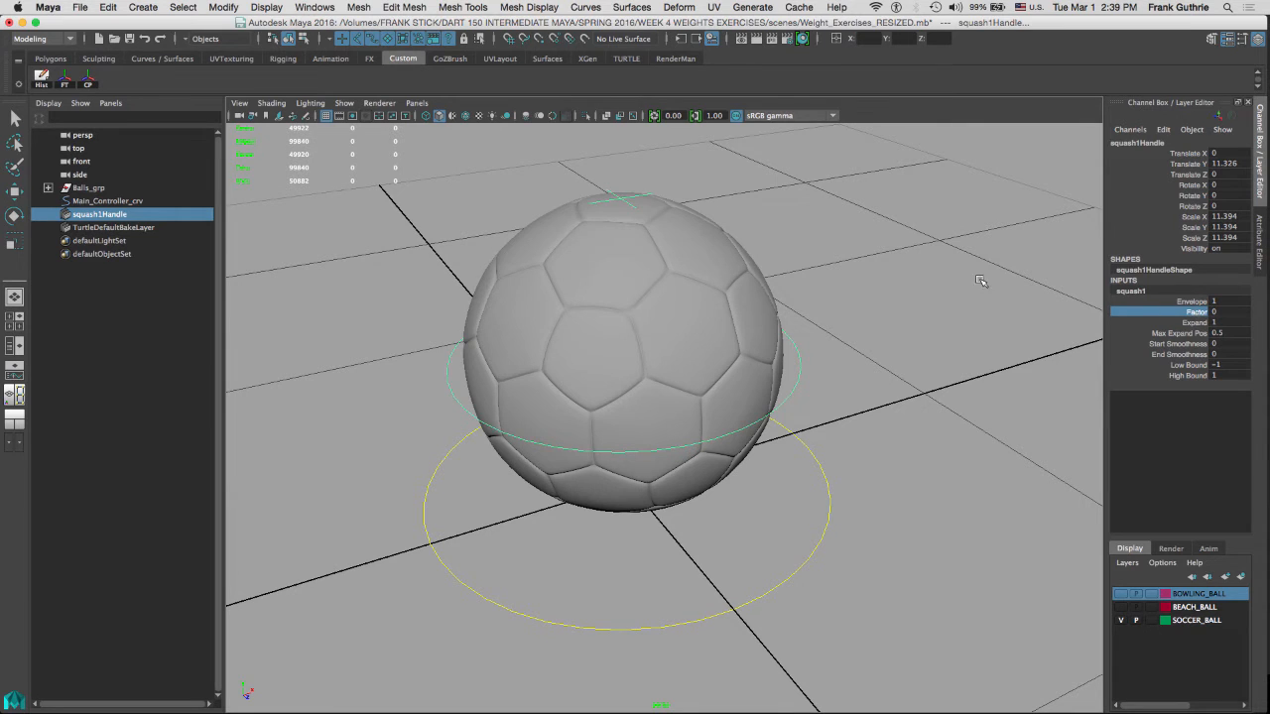
{"action": "middle_click_drag", "start_coordinate": [898, 256], "coordinate": [881, 256]}
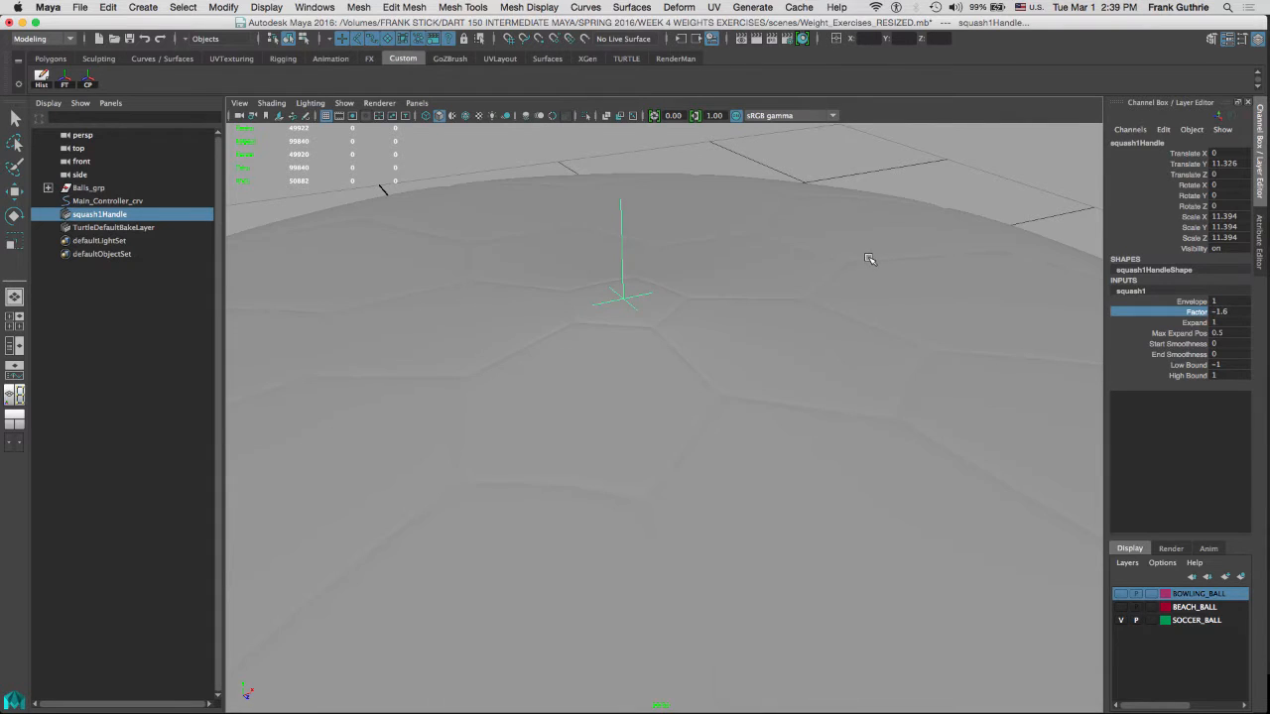
{"action": "key", "text": "super+z"}
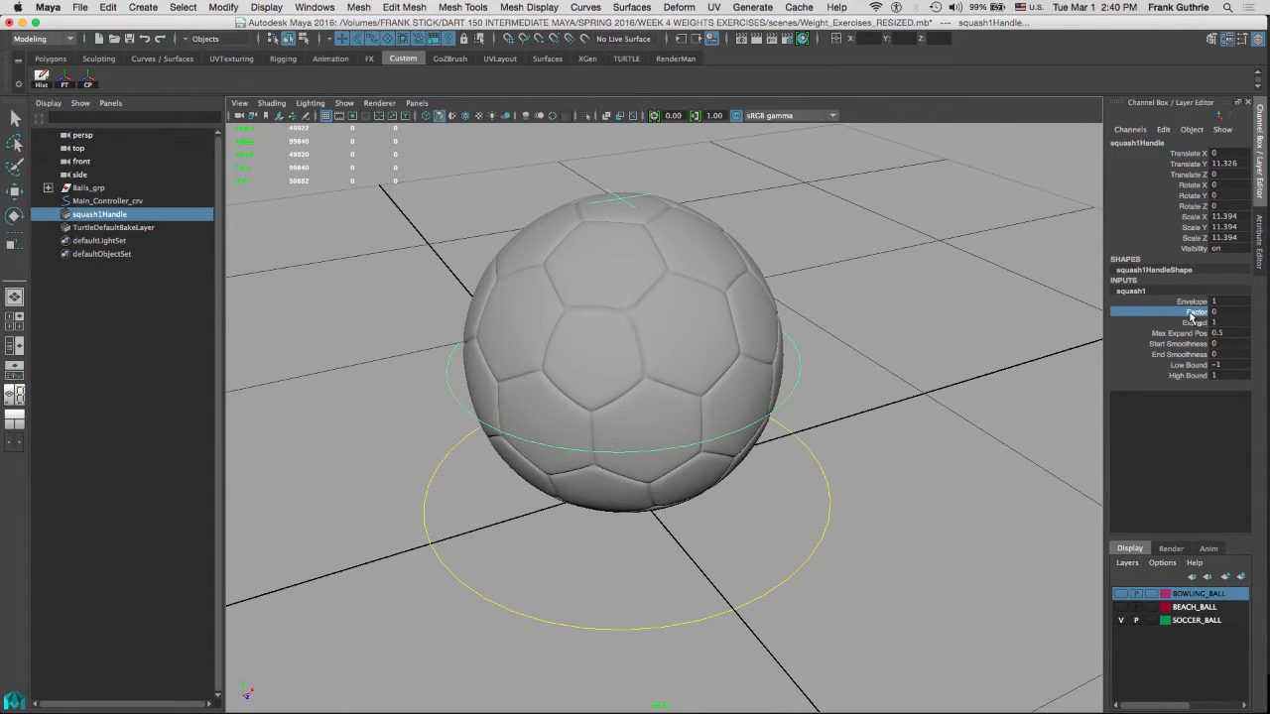
Check the Squash attribute on Main_Controller_crv, clear the selection and open the Connection Editor
{"action": "left_click", "coordinate": [838, 488]}
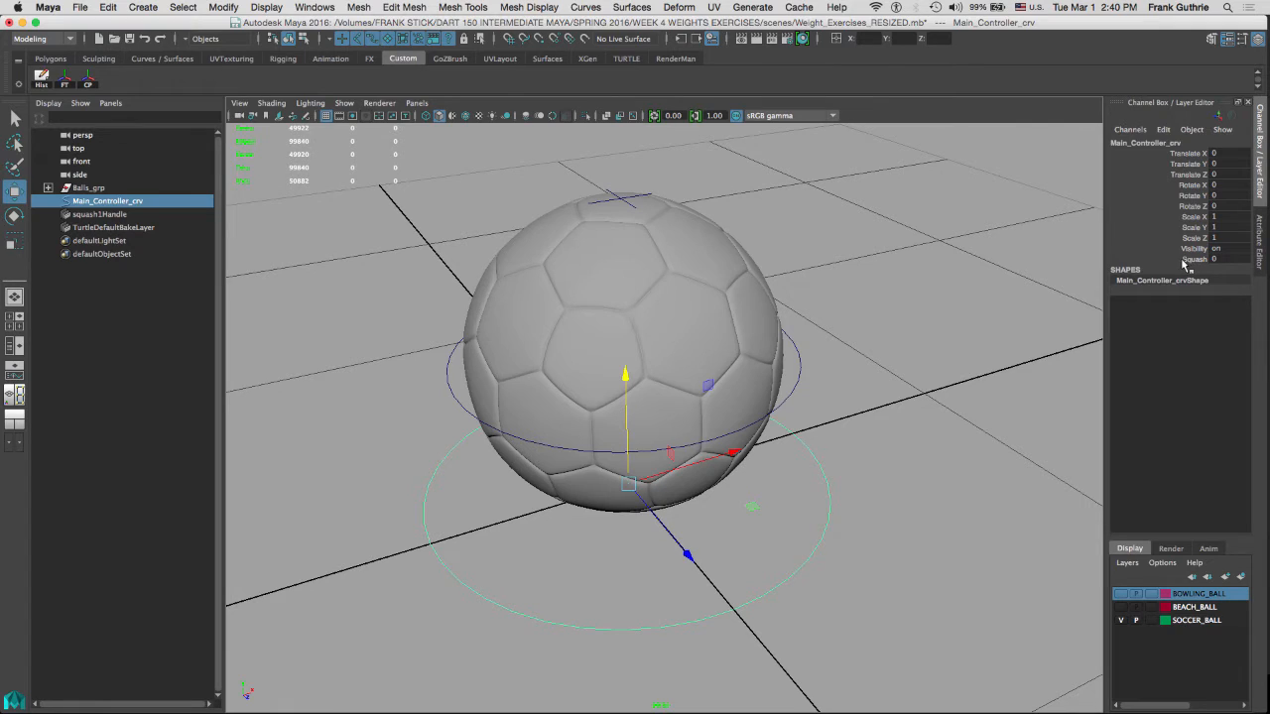
{"action": "left_click", "coordinate": [874, 328]}
{"action": "left_click", "coordinate": [315, 7]}
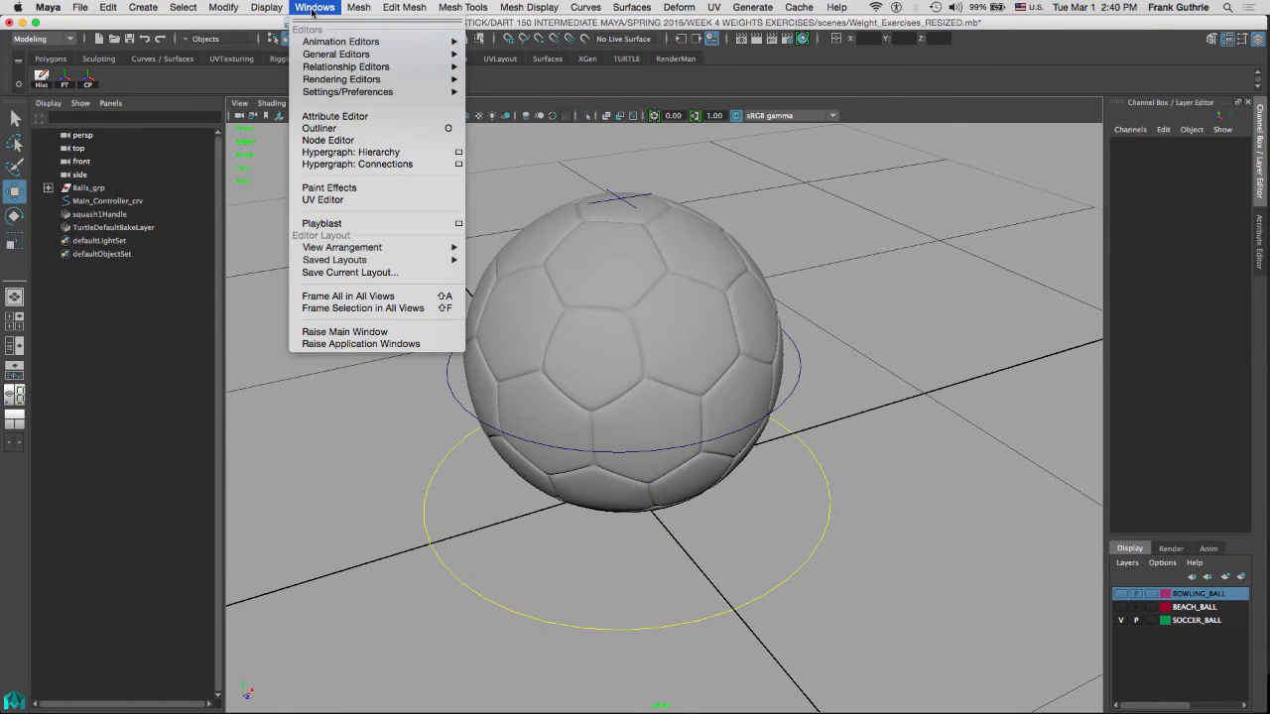
{"action": "mouse_move", "coordinate": [348, 62]}
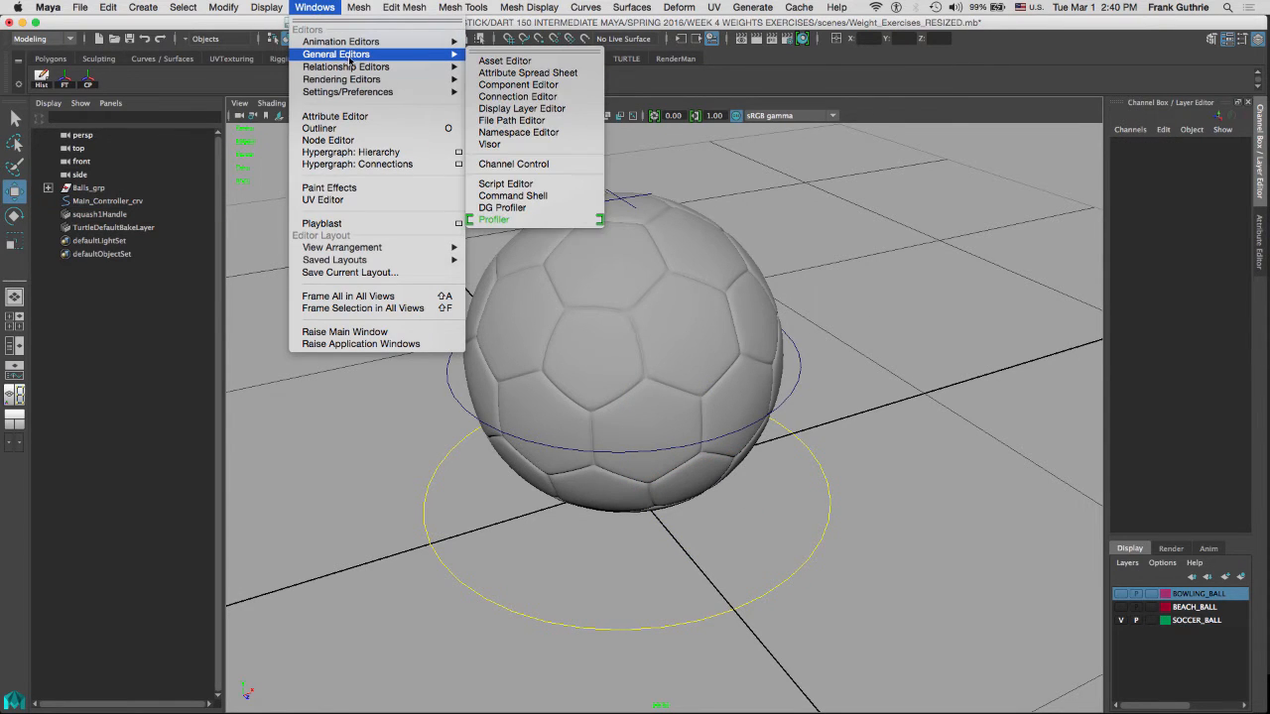
{"action": "left_click", "coordinate": [544, 97]}
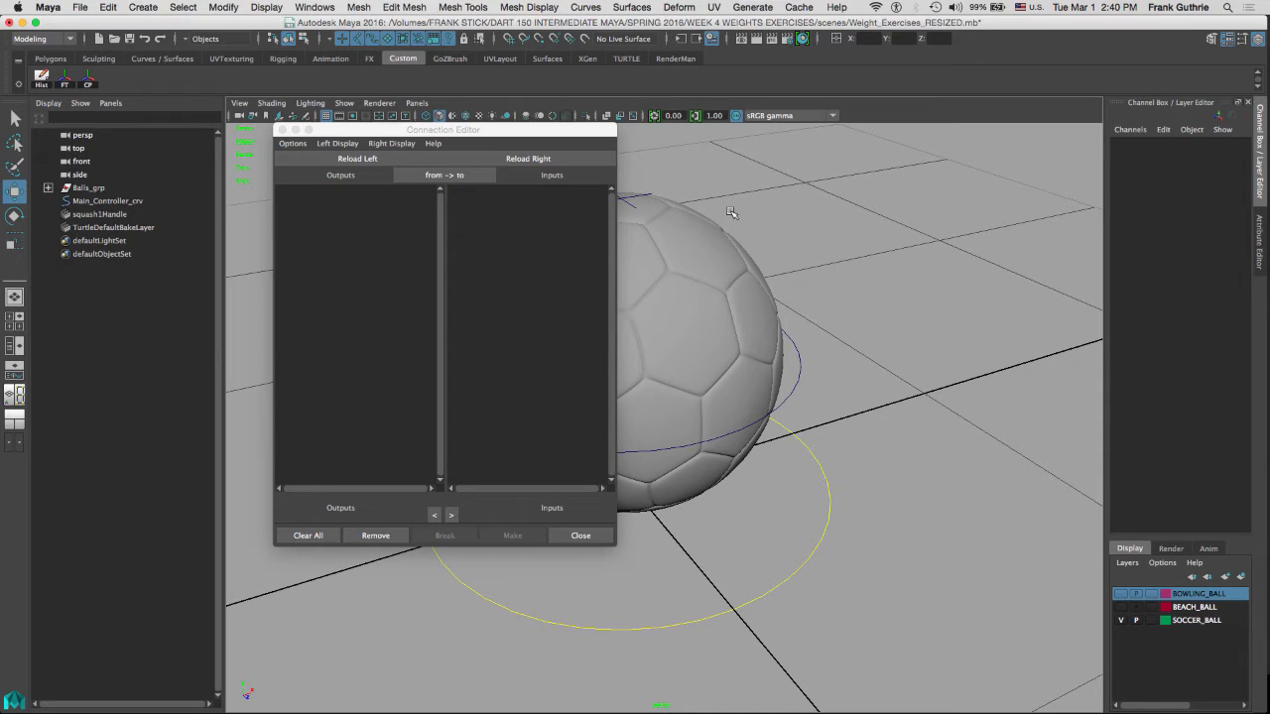
Load Main_Controller_crv as the source in the Connection Editor and choose its Squash attribute as the output
{"action": "left_click", "coordinate": [829, 494]}
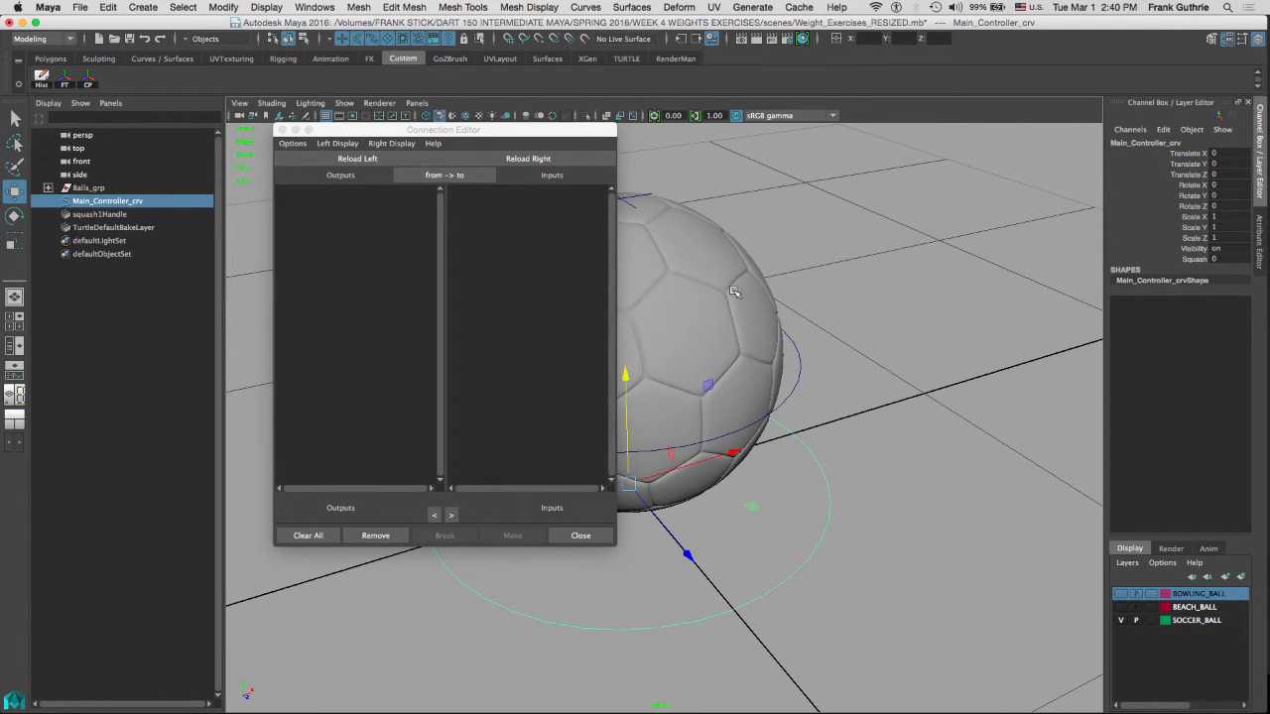
{"action": "left_click_drag", "start_coordinate": [512, 134], "coordinate": [486, 139]}
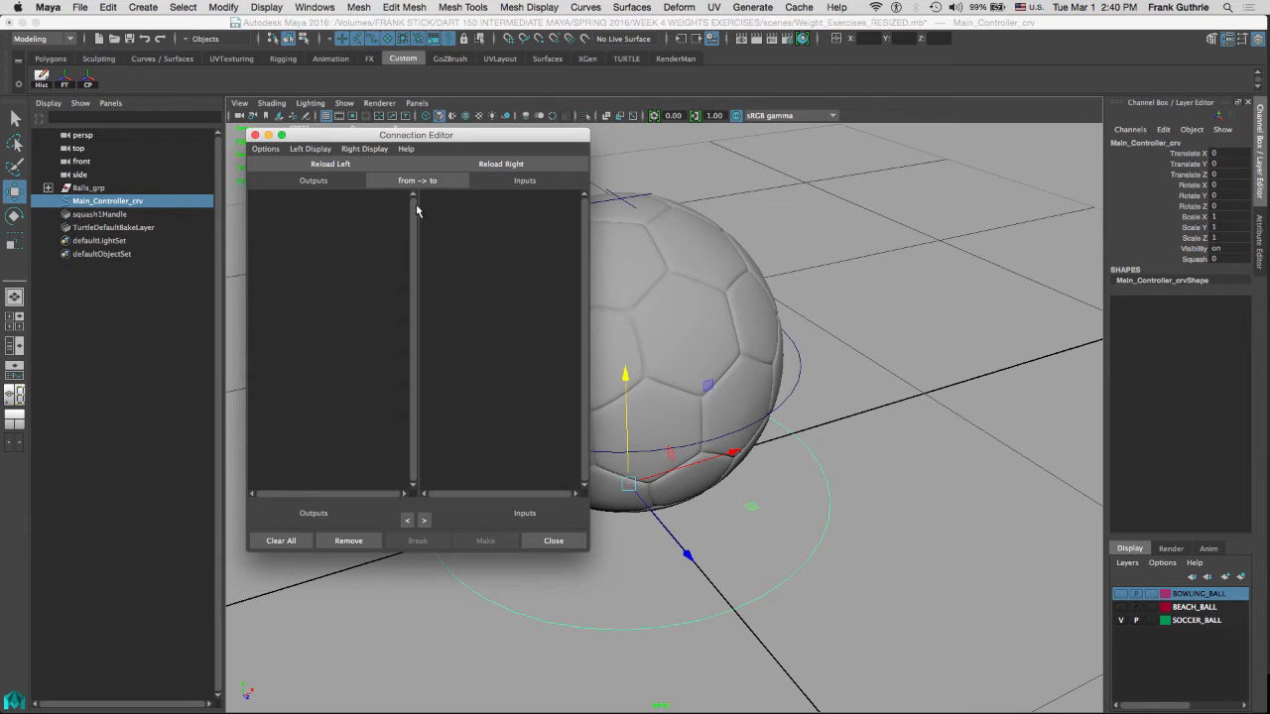
{"action": "left_click", "coordinate": [875, 470]}
{"action": "left_click_drag", "start_coordinate": [802, 518], "coordinate": [875, 493]}
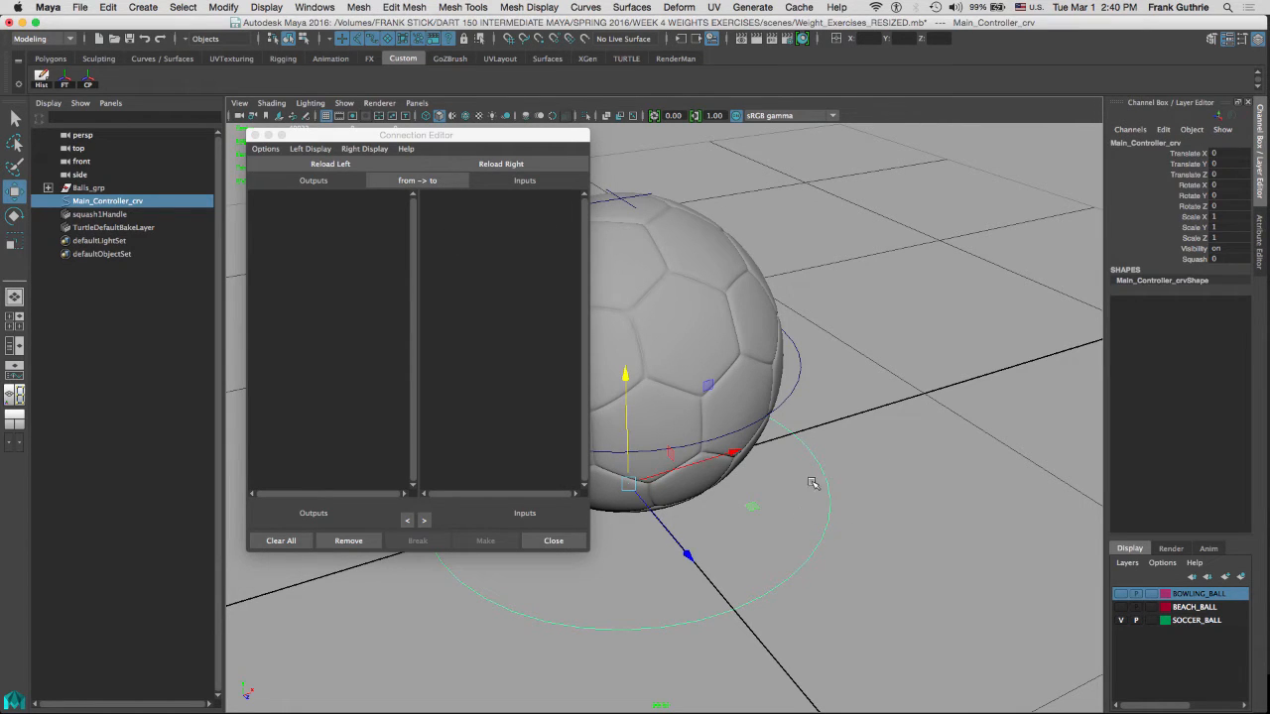
{"action": "left_click", "coordinate": [320, 166]}
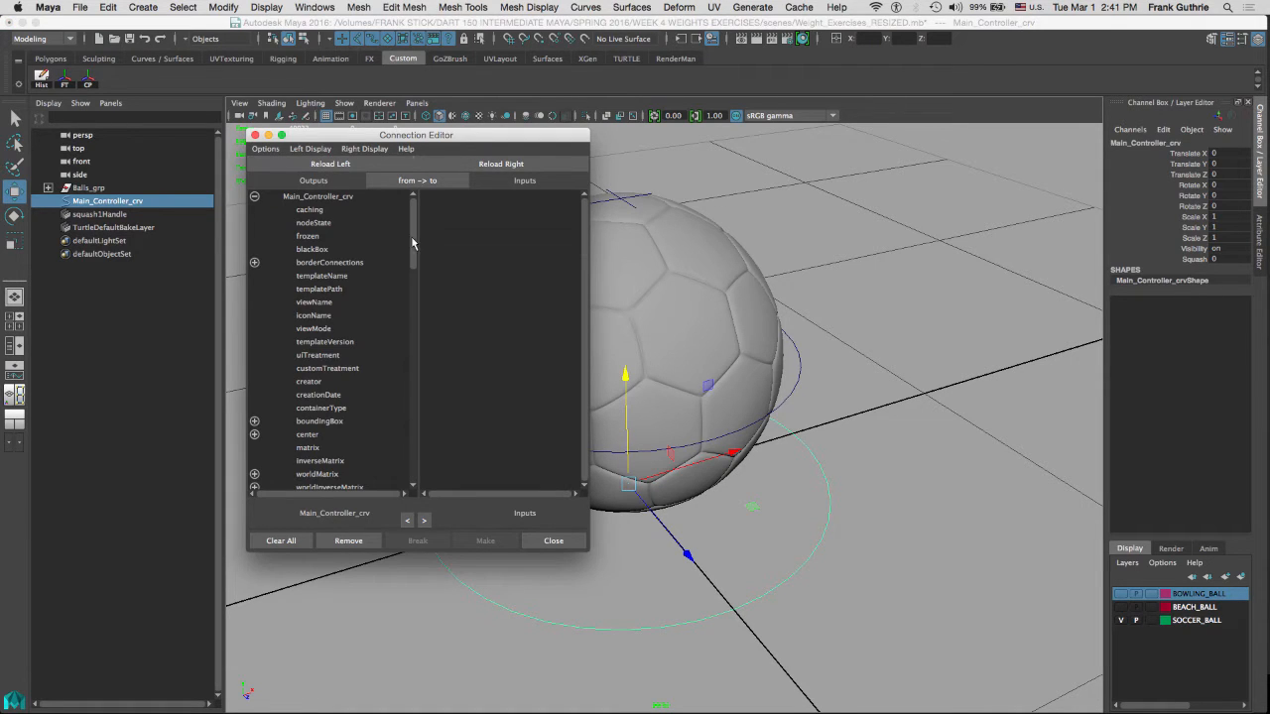
{"action": "left_click_drag", "start_coordinate": [416, 231], "coordinate": [429, 466]}
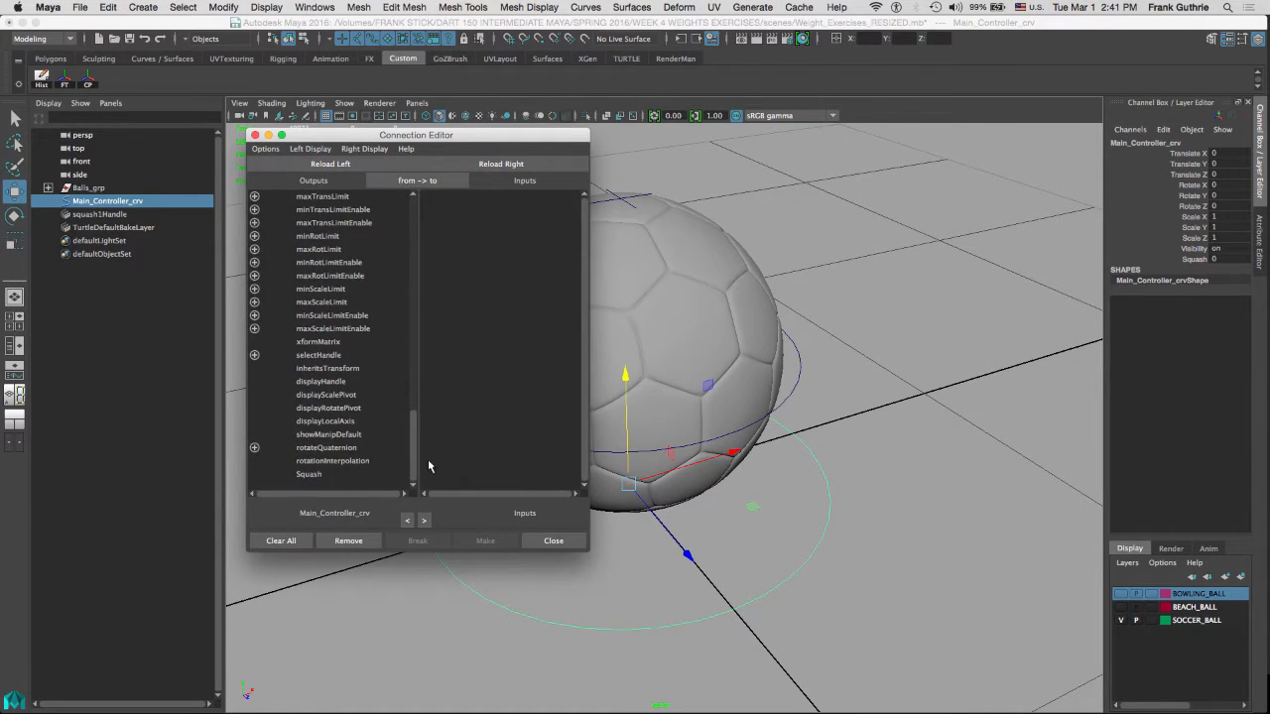
{"action": "left_click", "coordinate": [320, 479]}
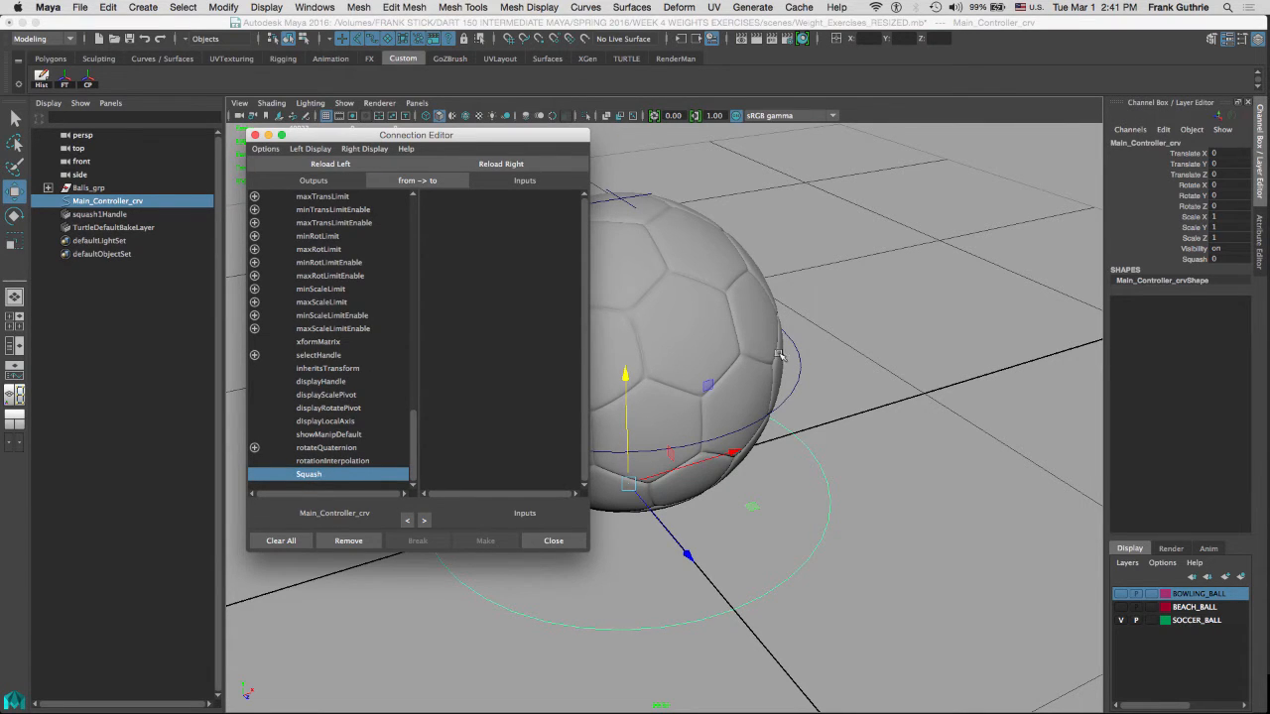
Load squash1Handle with its expanded squash1 input as the target and connect Squash to the deformer's factor
{"action": "left_click", "coordinate": [110, 215]}
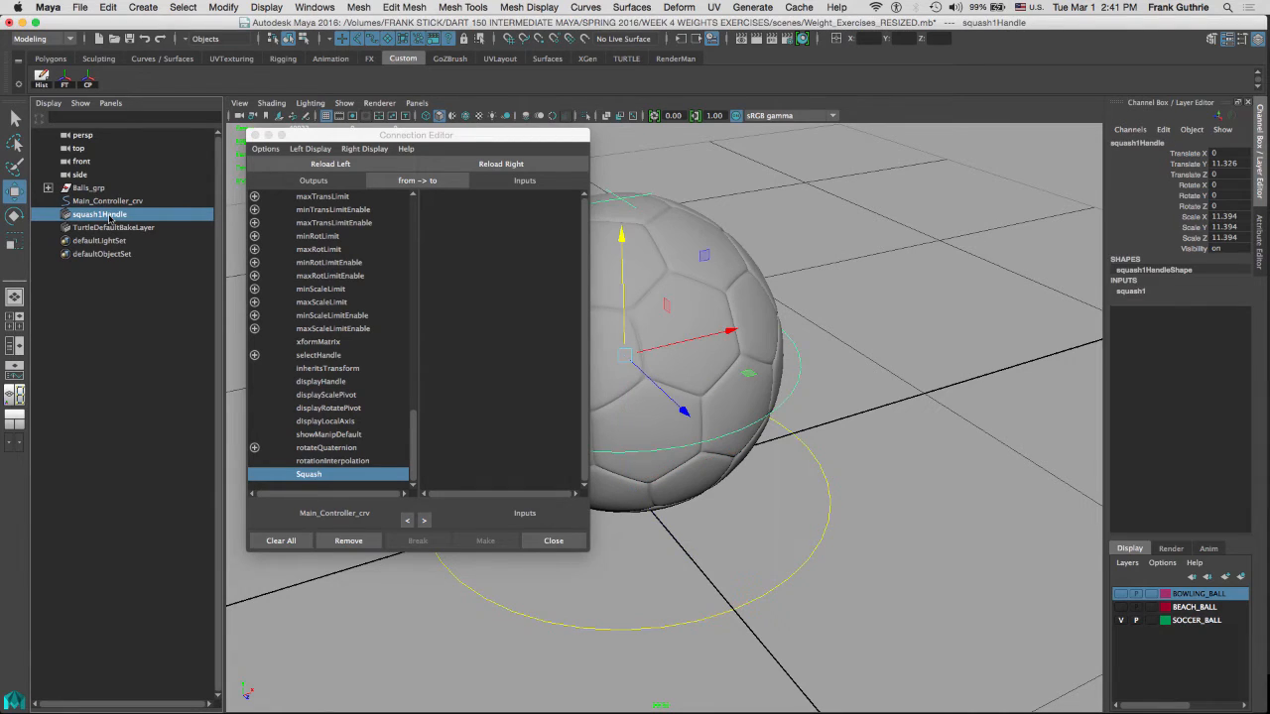
{"action": "left_click", "coordinate": [1127, 291]}
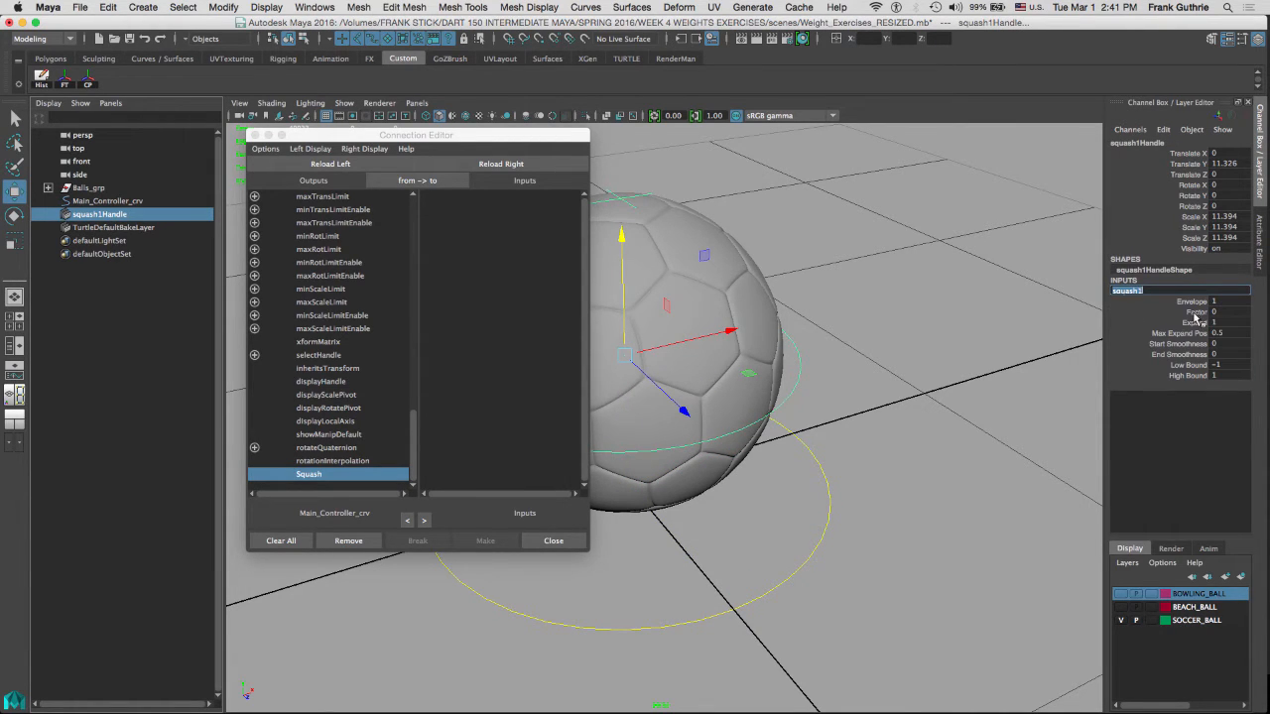
{"action": "left_click", "coordinate": [522, 164]}
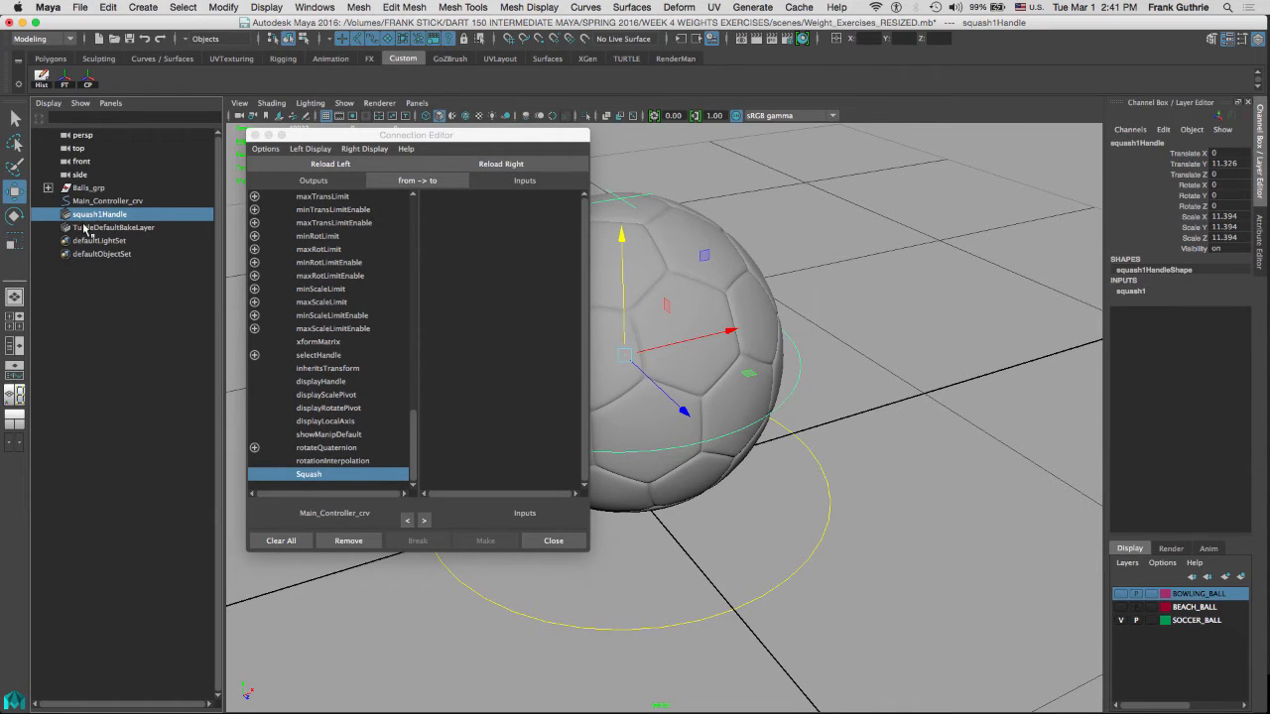
{"action": "left_click", "coordinate": [1130, 292]}
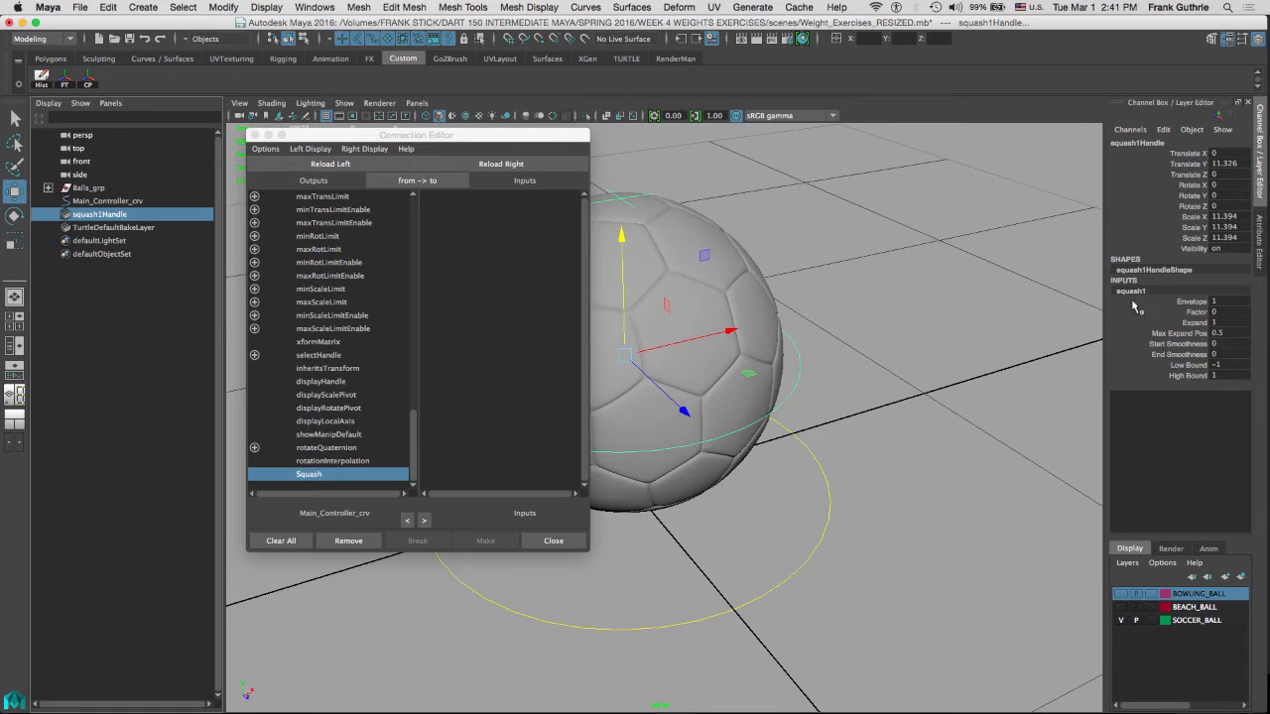
{"action": "left_click", "coordinate": [510, 166]}
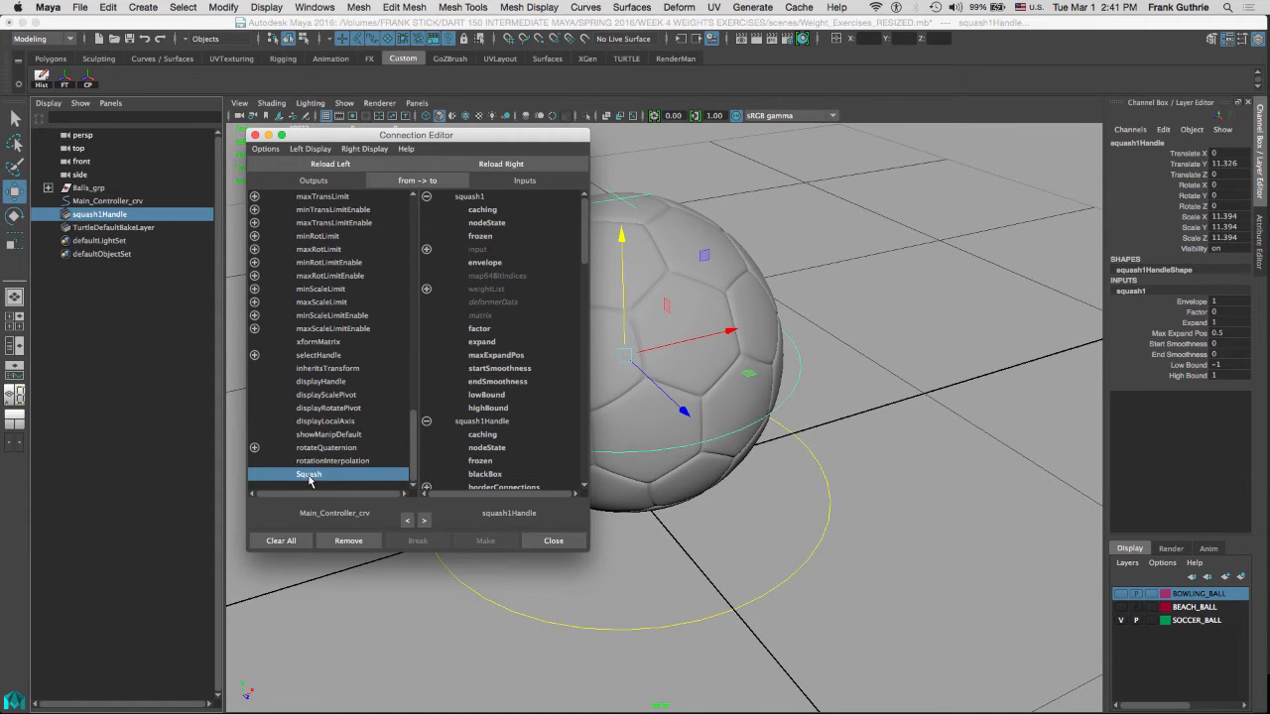
{"action": "left_click", "coordinate": [486, 329]}
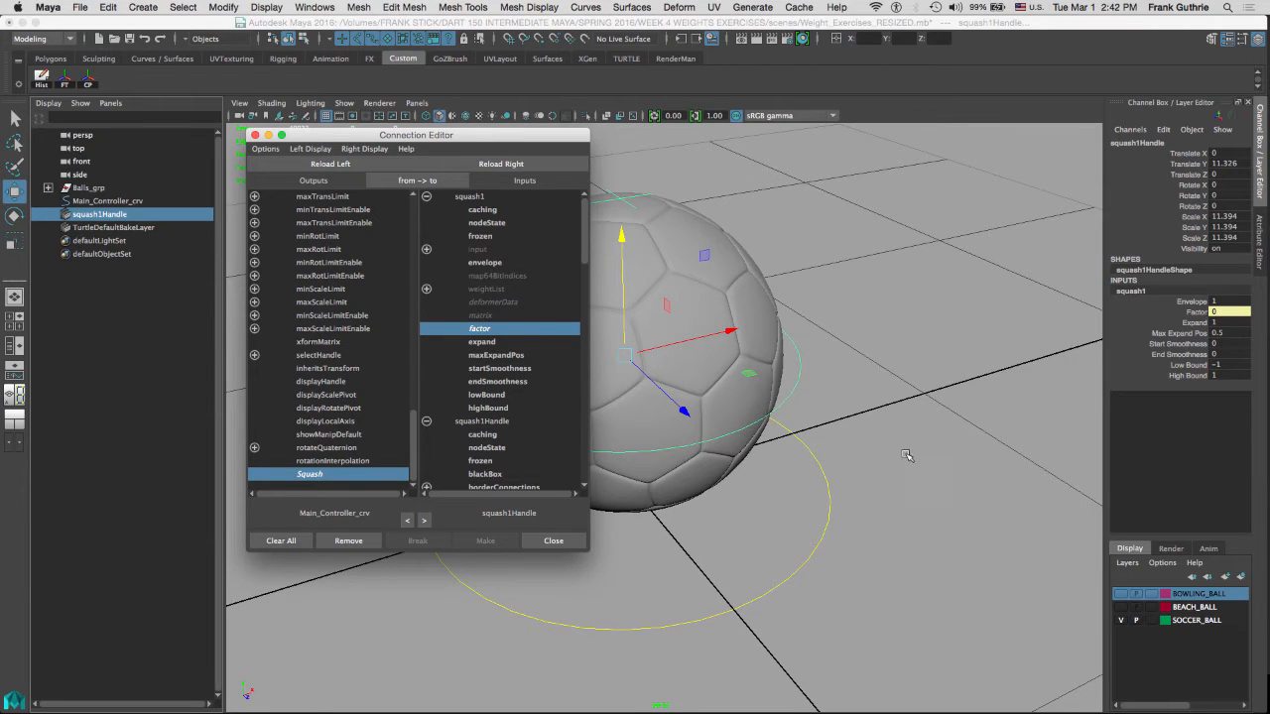
Test the connection by scrubbing Squash on Main_Controller_crv to about -0.1, and reset it to 0
{"action": "left_click", "coordinate": [836, 482]}
{"action": "left_click_drag", "start_coordinate": [802, 504], "coordinate": [875, 490]}
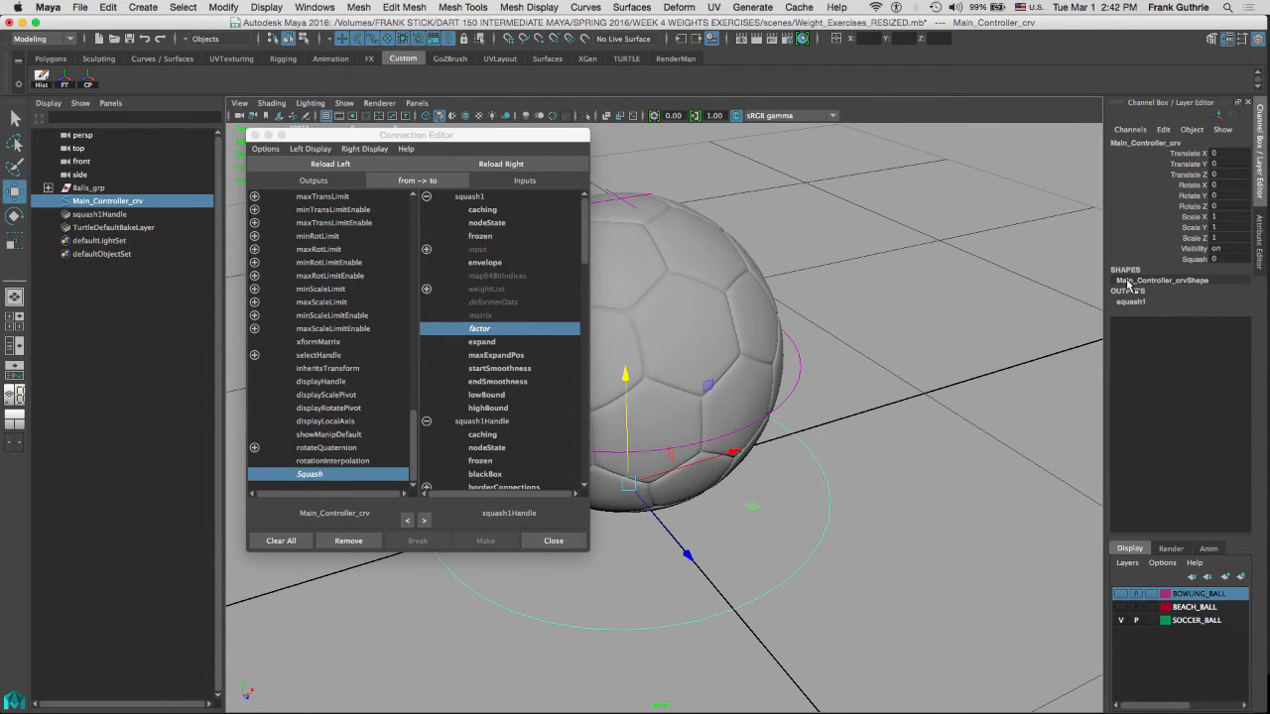
{"action": "left_click", "coordinate": [1193, 259]}
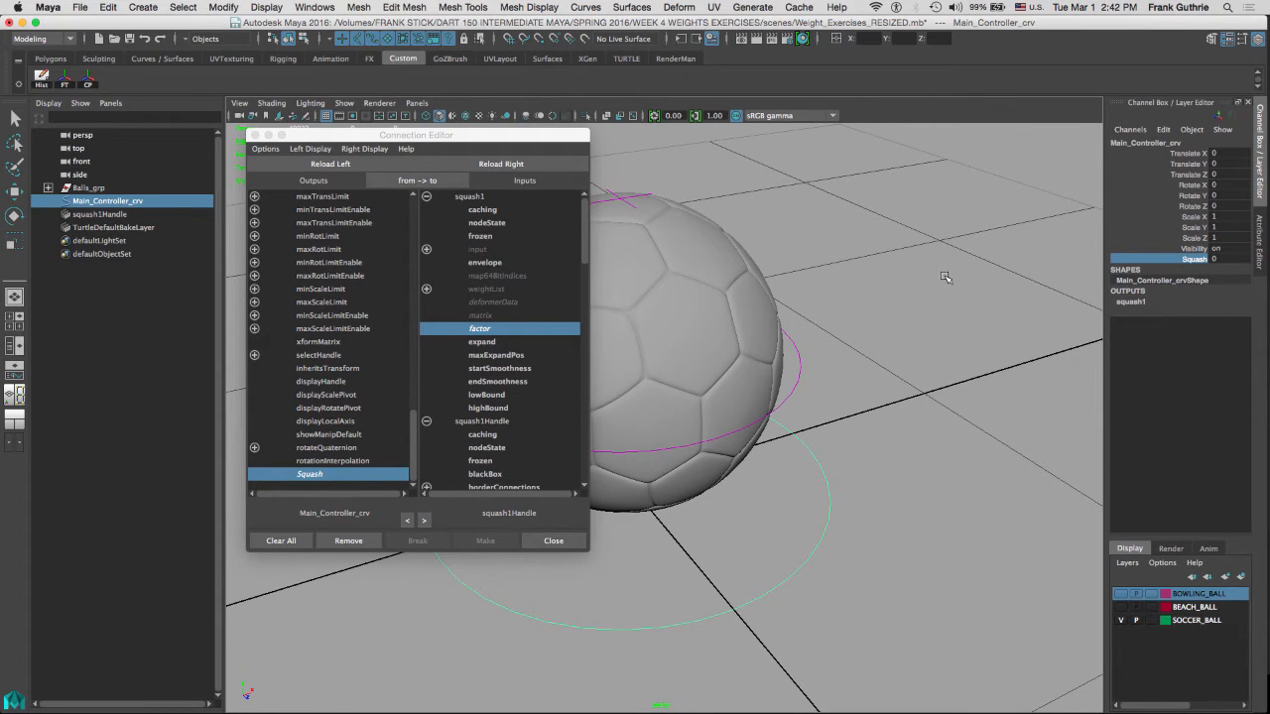
{"action": "middle_click_drag", "start_coordinate": [946, 275], "coordinate": [941, 274]}
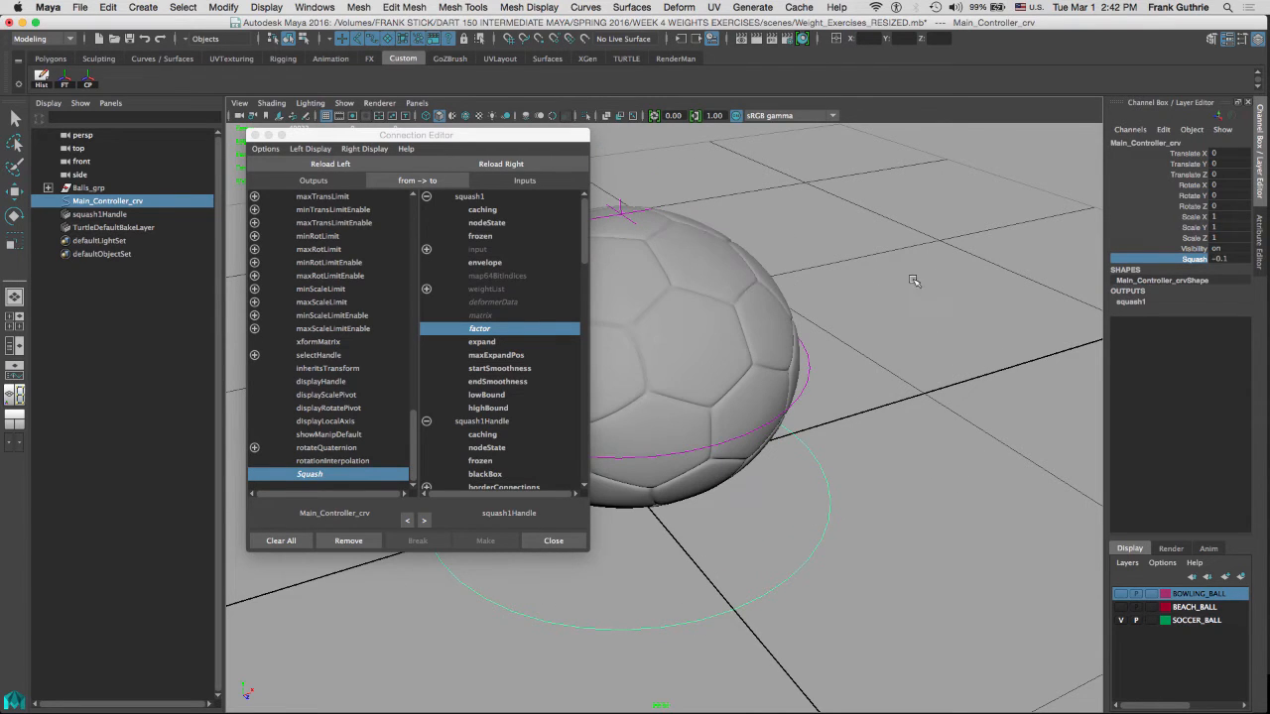
{"action": "left_click", "coordinate": [1226, 260]}
{"action": "type", "text": "0"}
{"action": "key", "text": "Return"}
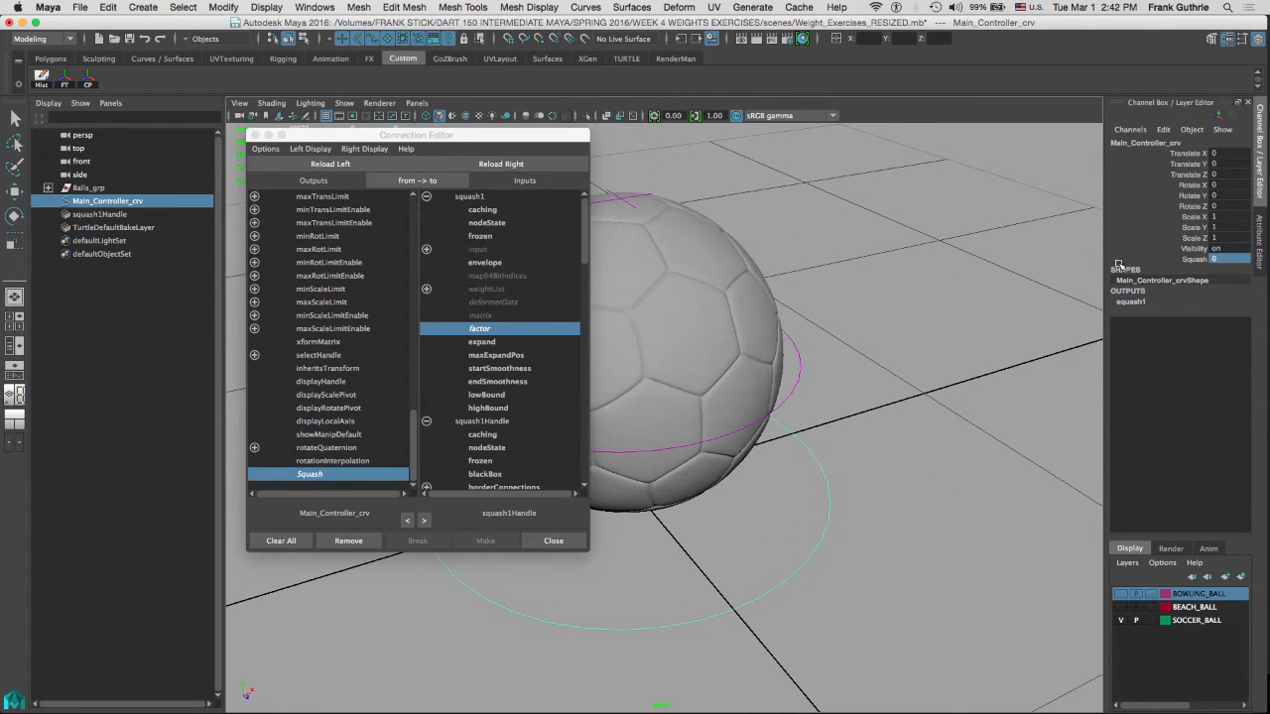
Close the Connection Editor and deselect the controller curve
{"action": "left_click", "coordinate": [552, 541]}
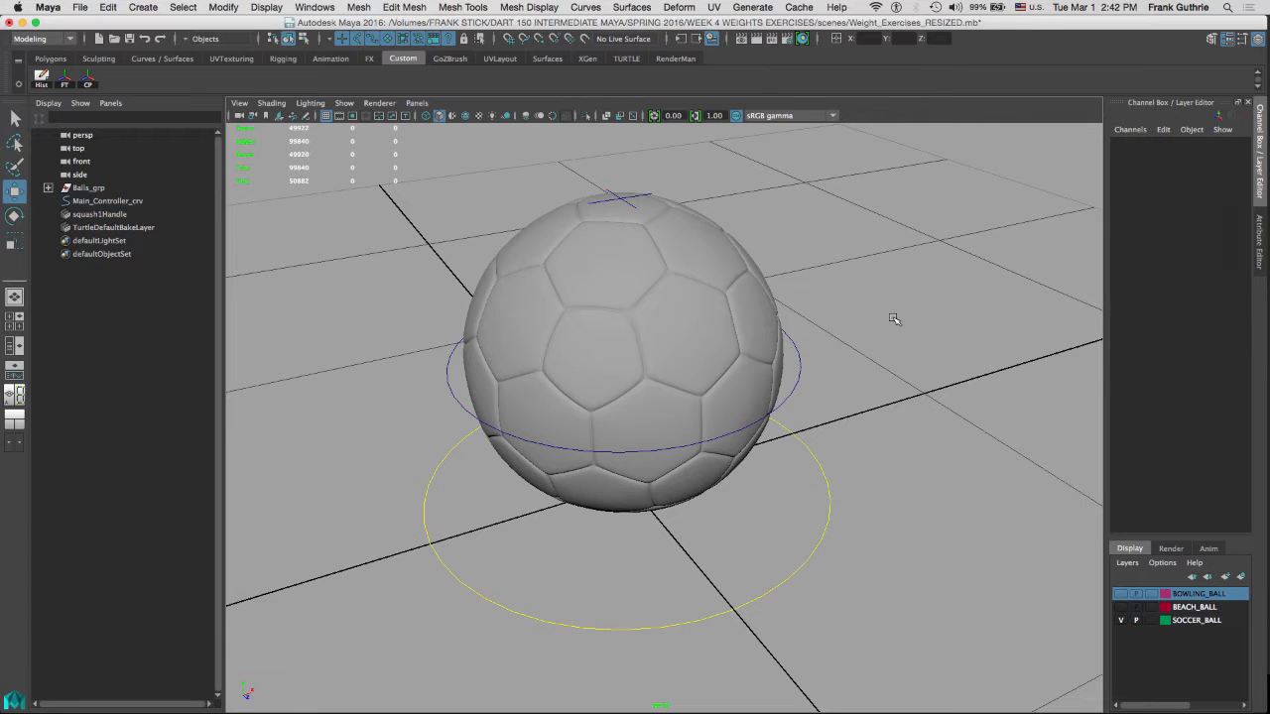
{"action": "left_click_drag", "start_coordinate": [844, 363], "coordinate": [852, 339], "text": "alt"}
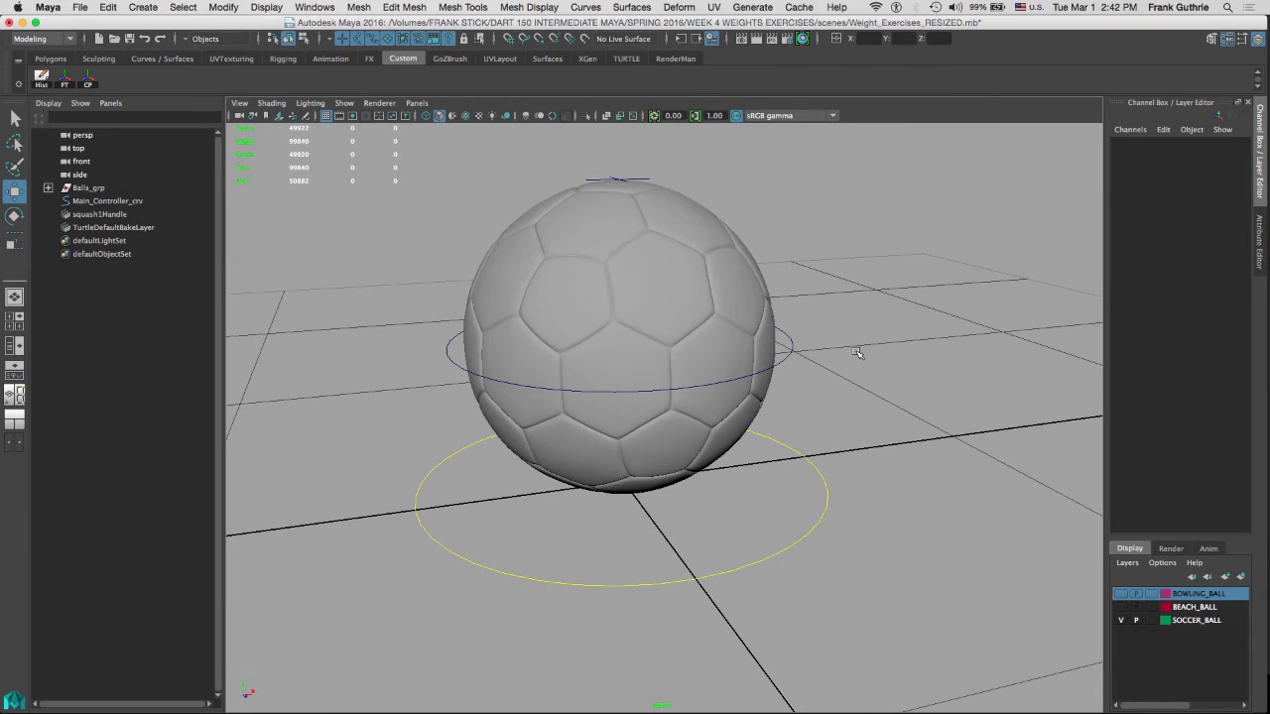
{"action": "right_click_drag", "start_coordinate": [856, 352], "coordinate": [659, 340], "text": "alt"}
{"action": "left_click_drag", "start_coordinate": [794, 330], "coordinate": [694, 320], "text": "alt"}
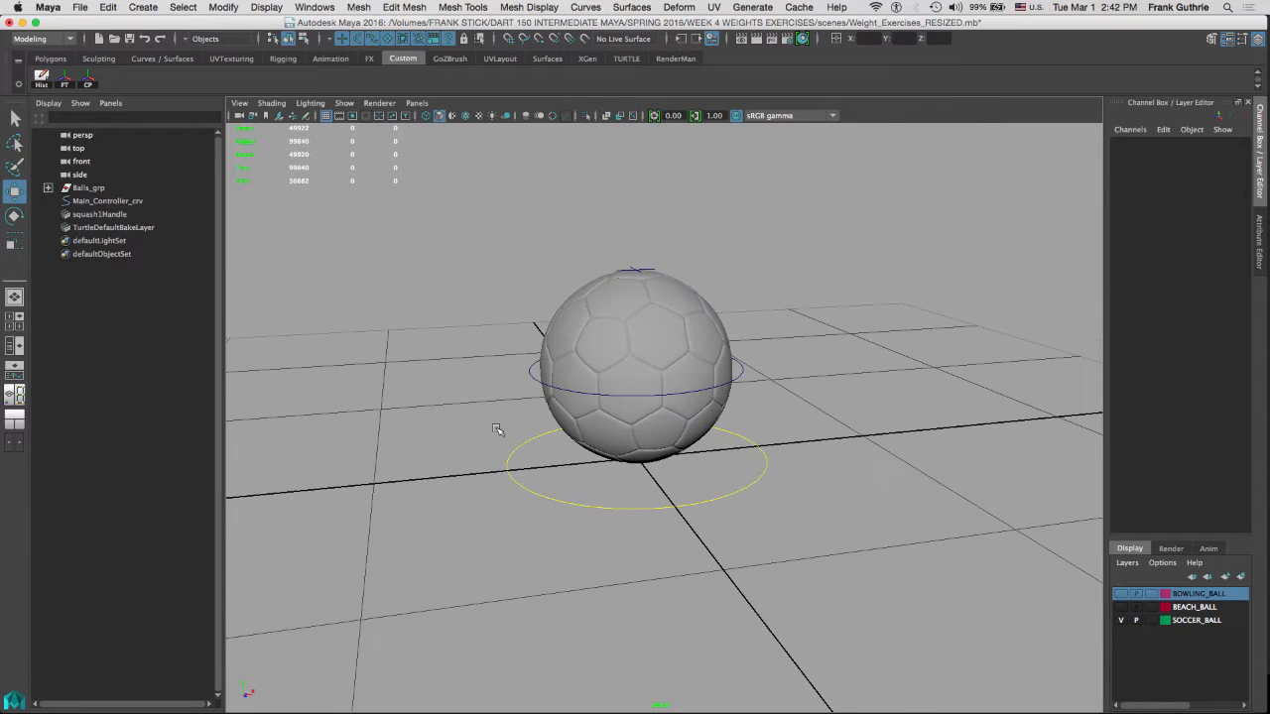
In the side view, create a NURBS circle at the base of the soccer ball and scale it uniformly to about 4.231
{"action": "left_click", "coordinate": [701, 299]}
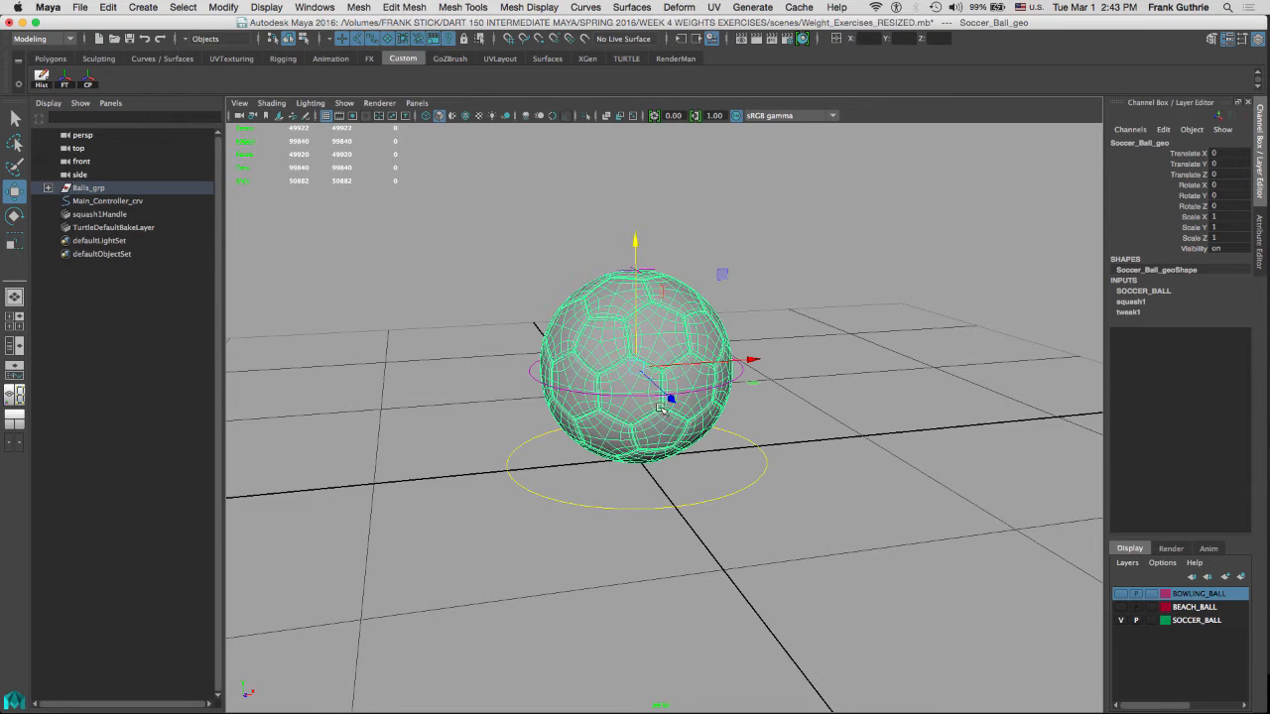
{"action": "key", "text": "space"}
{"action": "left_click_drag", "start_coordinate": [654, 410], "coordinate": [706, 447]}
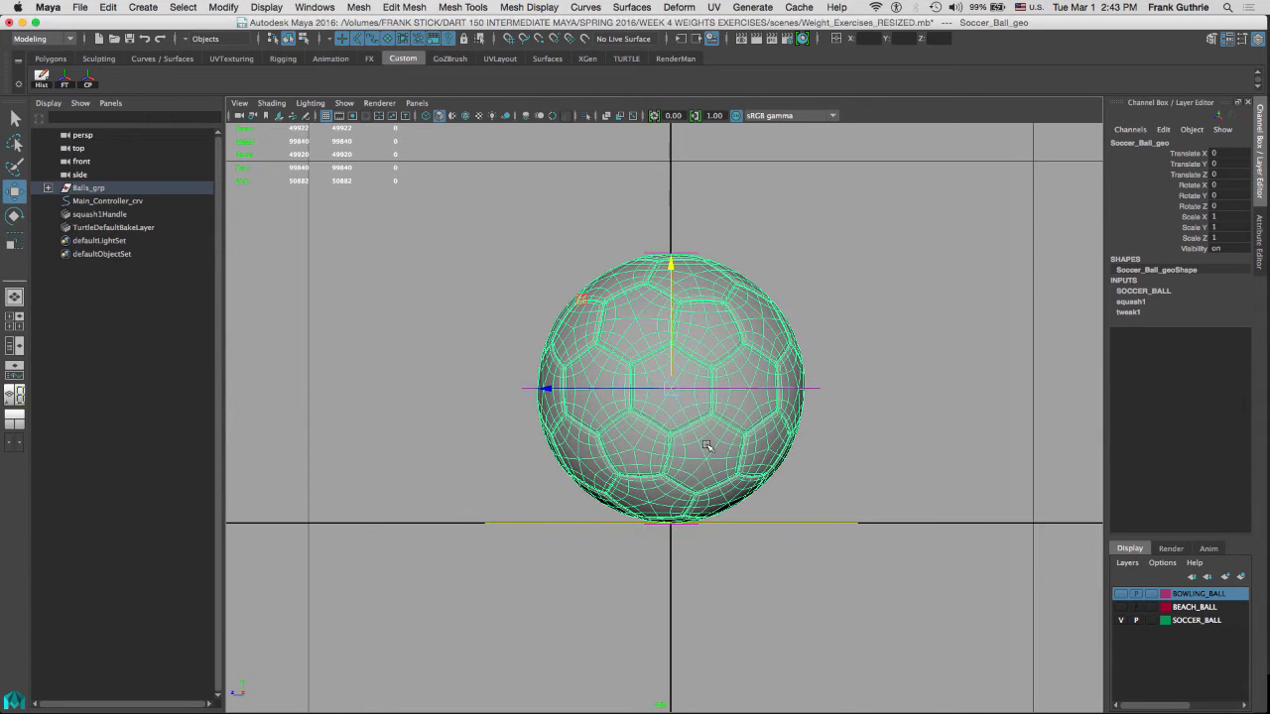
{"action": "middle_click_drag", "start_coordinate": [893, 454], "coordinate": [864, 448], "text": "alt"}
{"action": "left_click", "coordinate": [864, 448]}
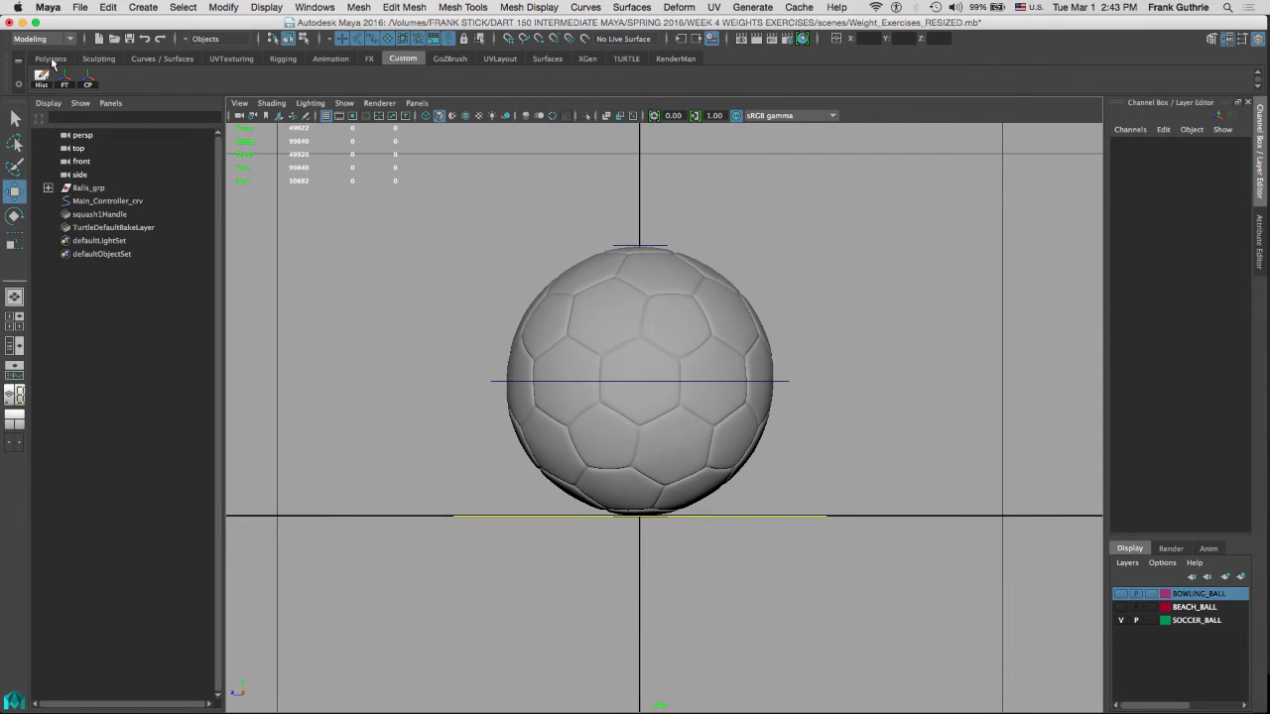
{"action": "left_click", "coordinate": [159, 59]}
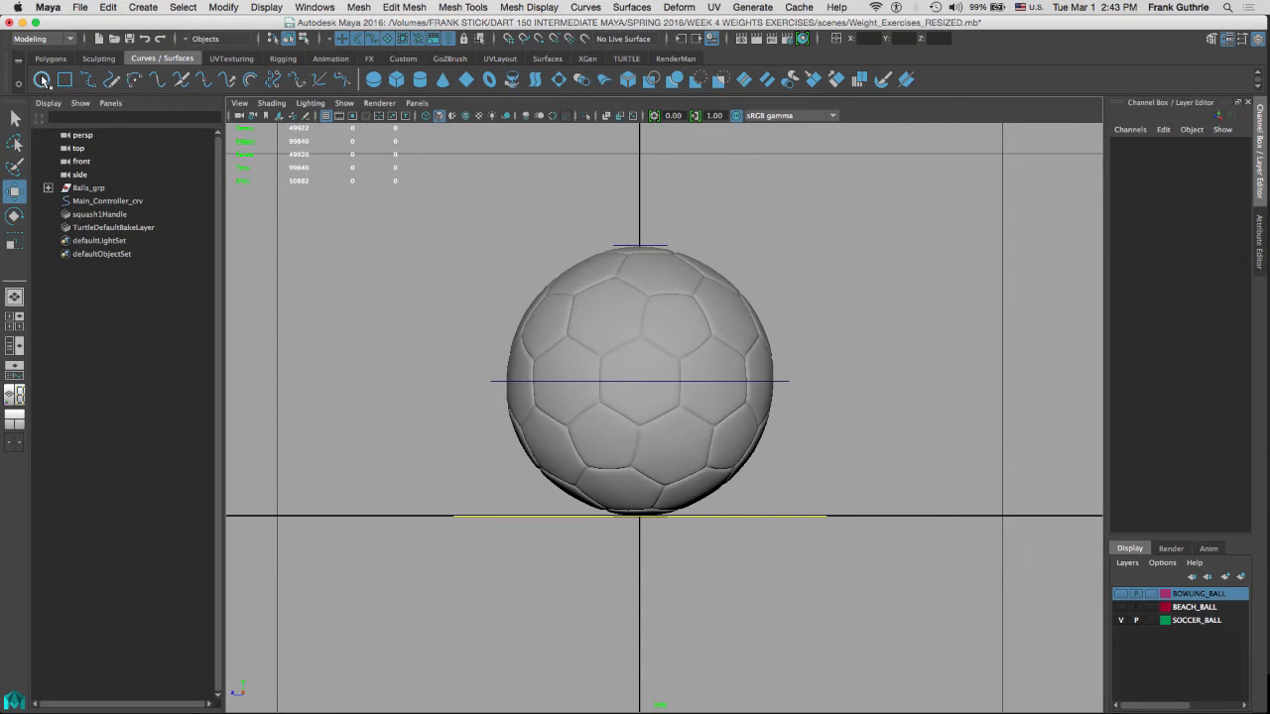
{"action": "left_click", "coordinate": [41, 79]}
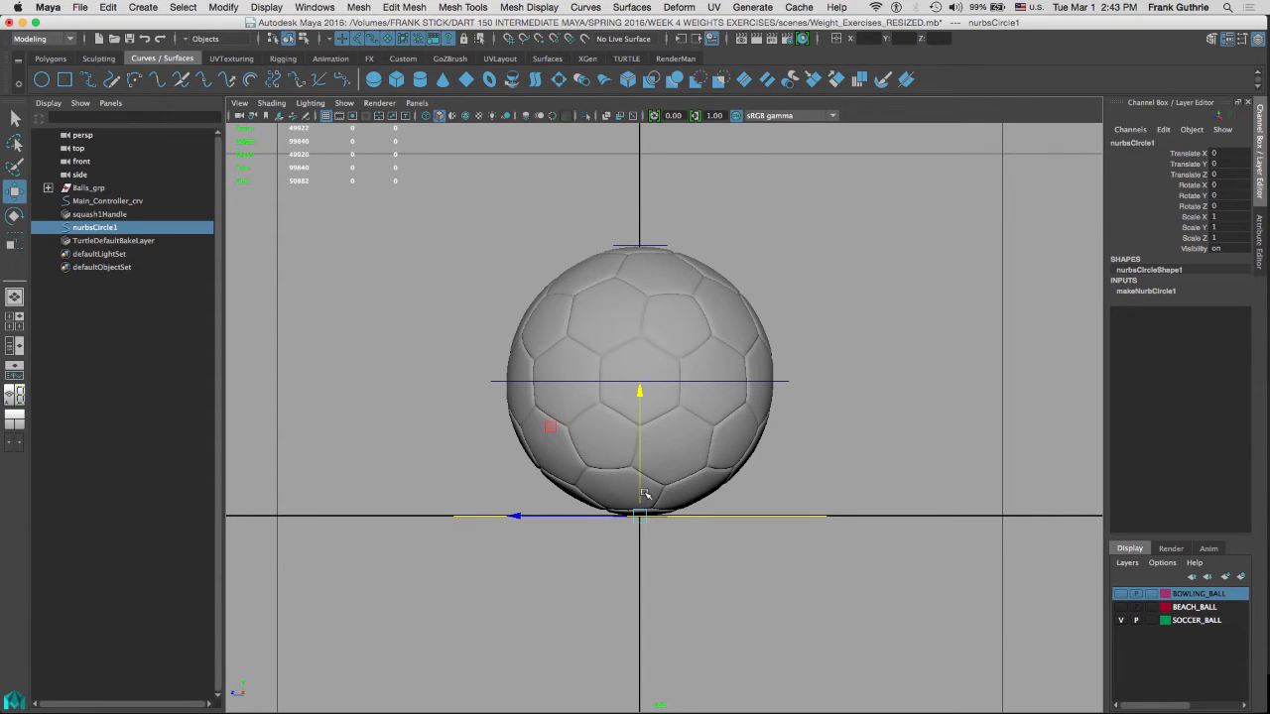
{"action": "key", "text": "r"}
{"action": "left_click_drag", "start_coordinate": [639, 516], "coordinate": [702, 511]}
Stand the new circle upright by setting its Rotate Z to 90
{"action": "key", "text": "e"}
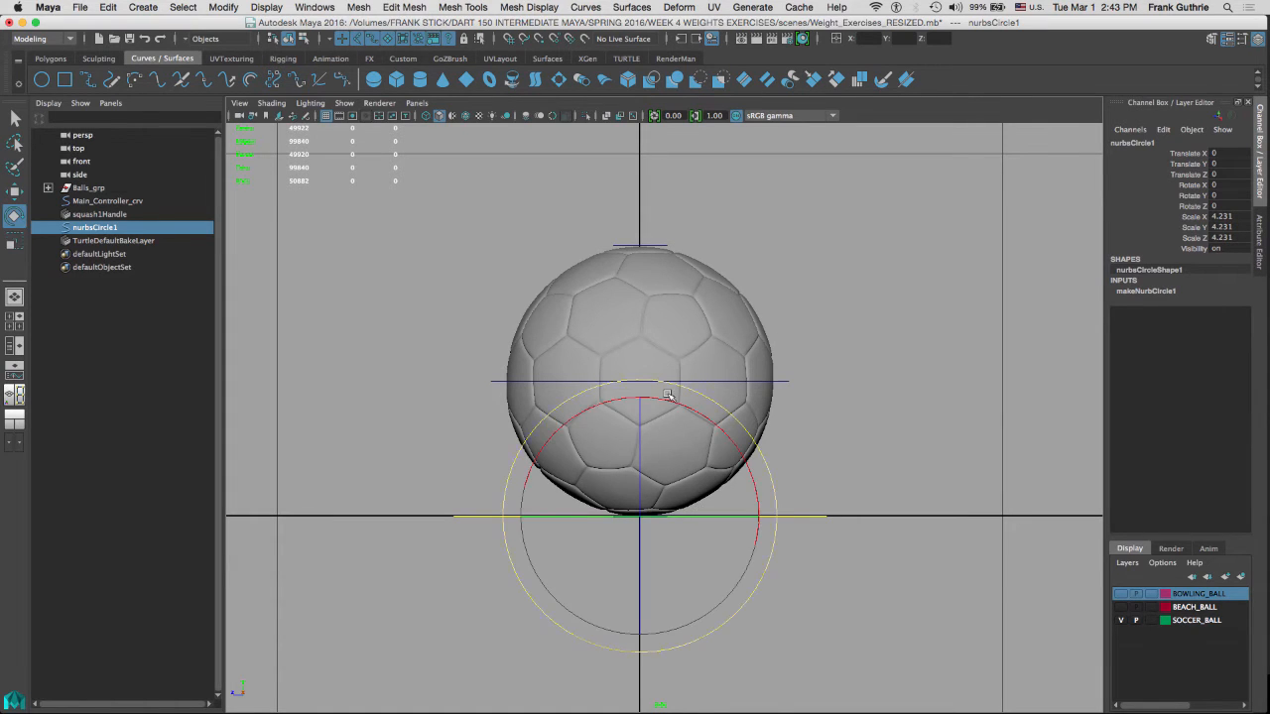
{"action": "left_click_drag", "start_coordinate": [640, 415], "coordinate": [638, 472]}
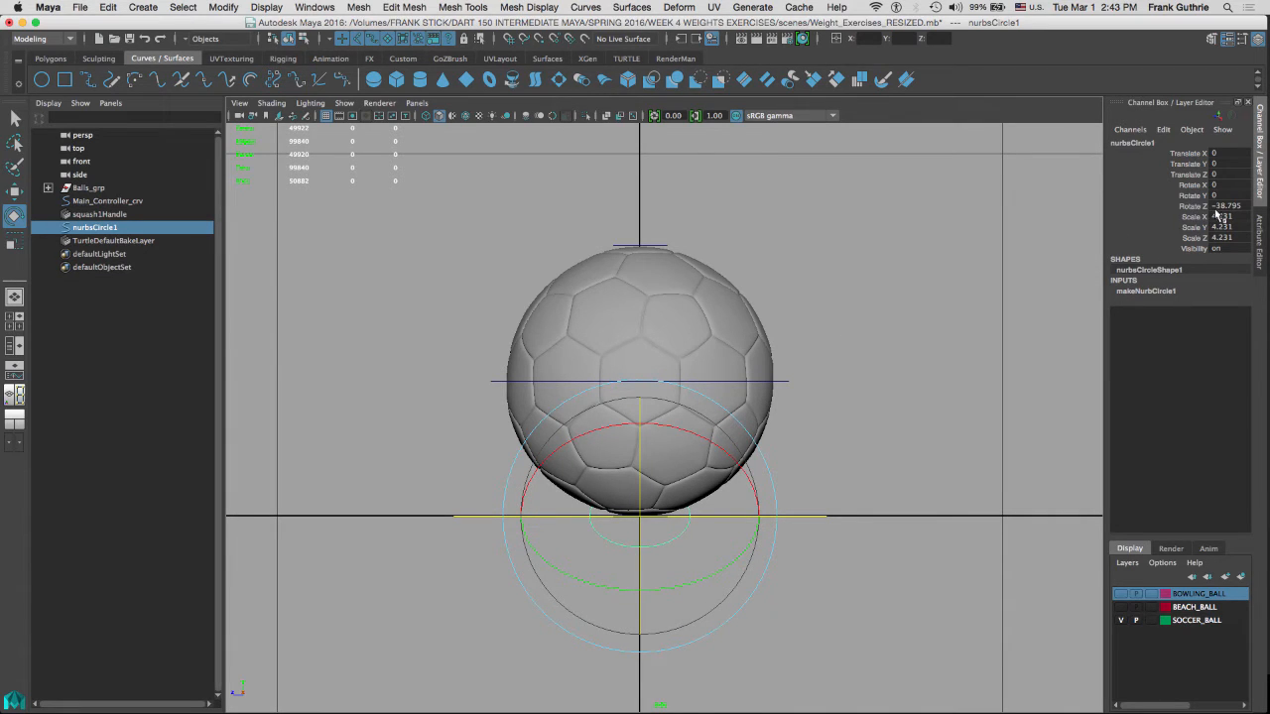
{"action": "double_click", "coordinate": [1236, 206]}
{"action": "type", "text": "90"}
{"action": "key", "text": "Return"}
{"action": "middle_click_drag", "start_coordinate": [864, 303], "coordinate": [858, 286], "text": "alt"}
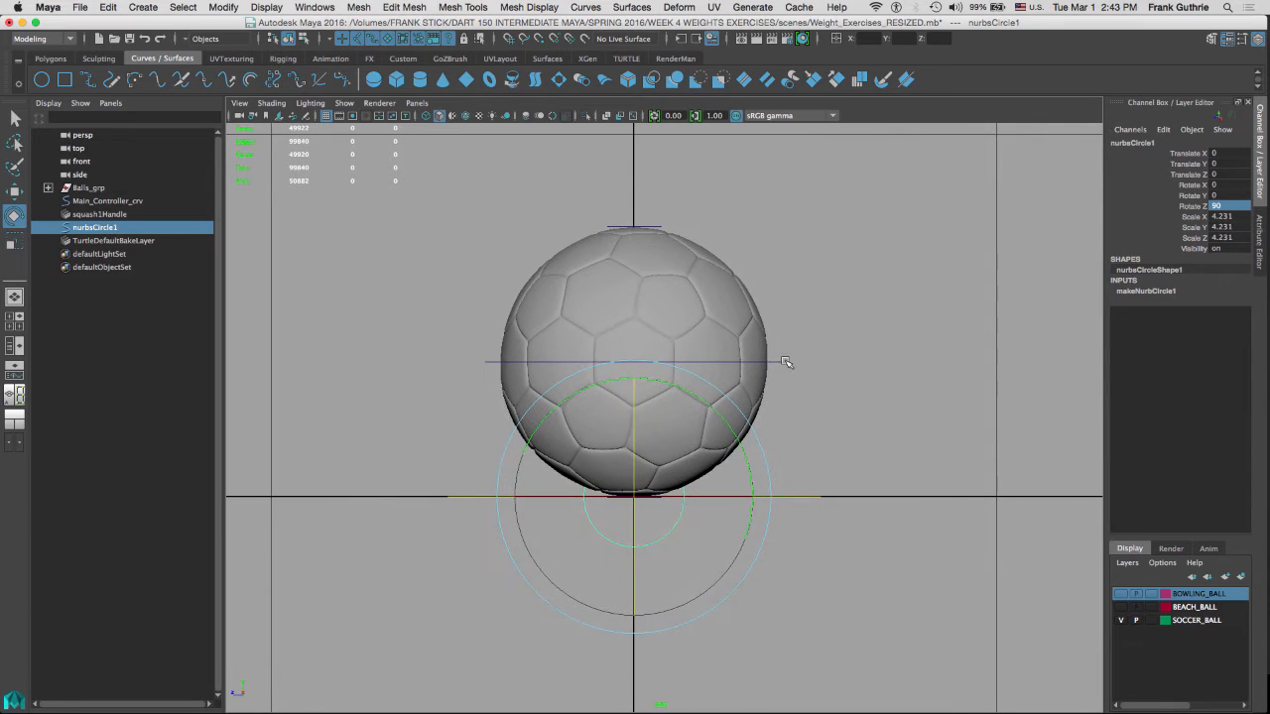
Scale the upright circle uniformly to about 12.965 and snap it vertically to the ball's centre, at about 11.414 in Translate Y
{"action": "key", "text": "r"}
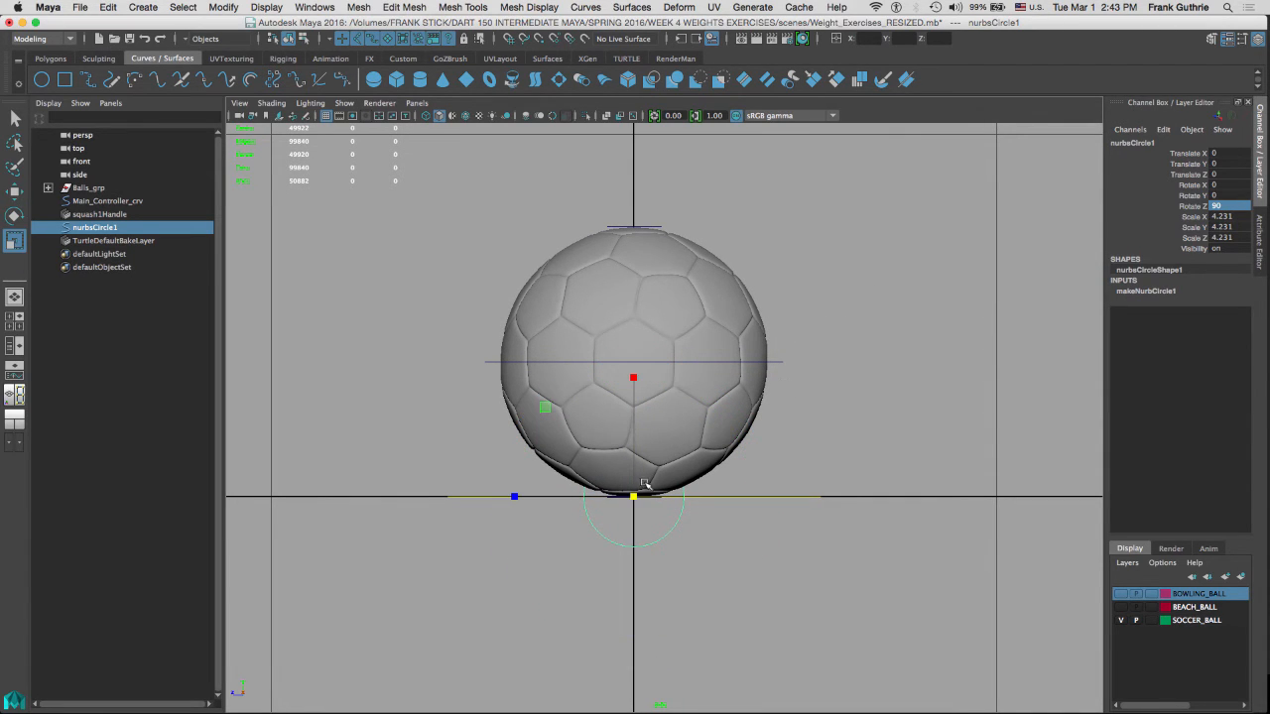
{"action": "left_click_drag", "start_coordinate": [640, 489], "coordinate": [797, 437]}
{"action": "key", "text": "w"}
{"action": "left_click_drag", "start_coordinate": [635, 374], "coordinate": [639, 236]}
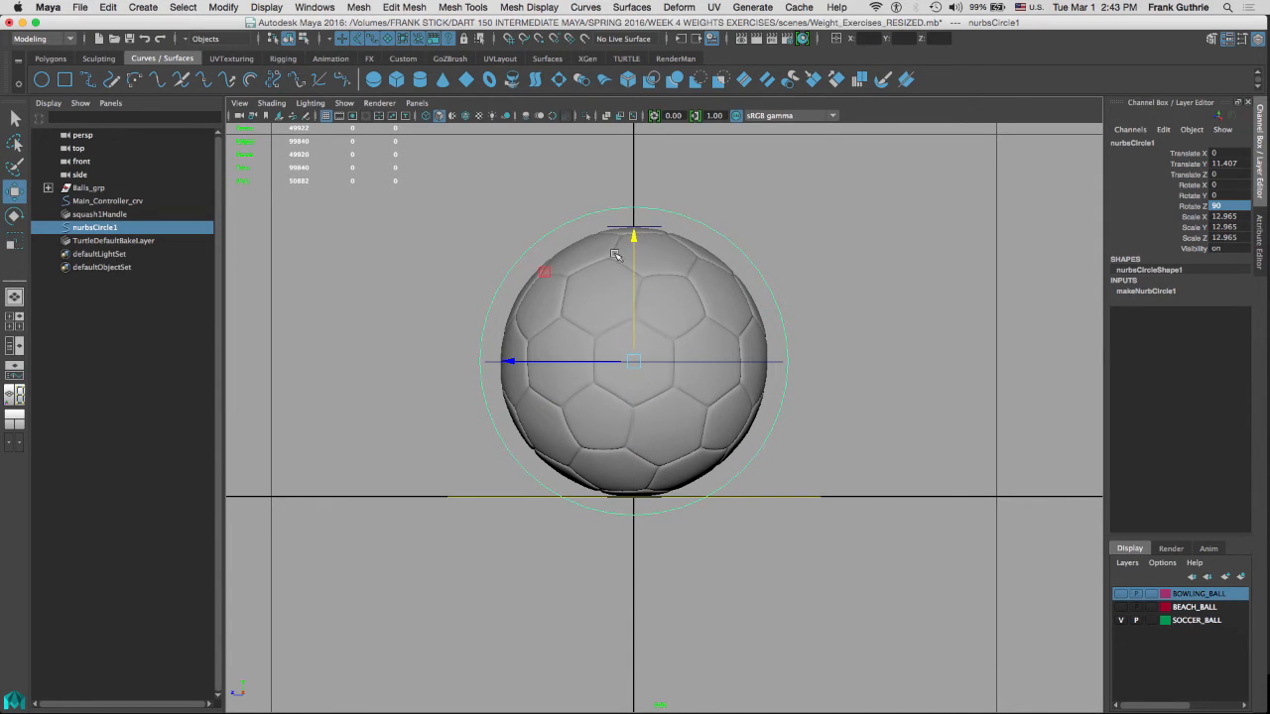
{"action": "middle_click_drag", "start_coordinate": [681, 292], "coordinate": [631, 482]}
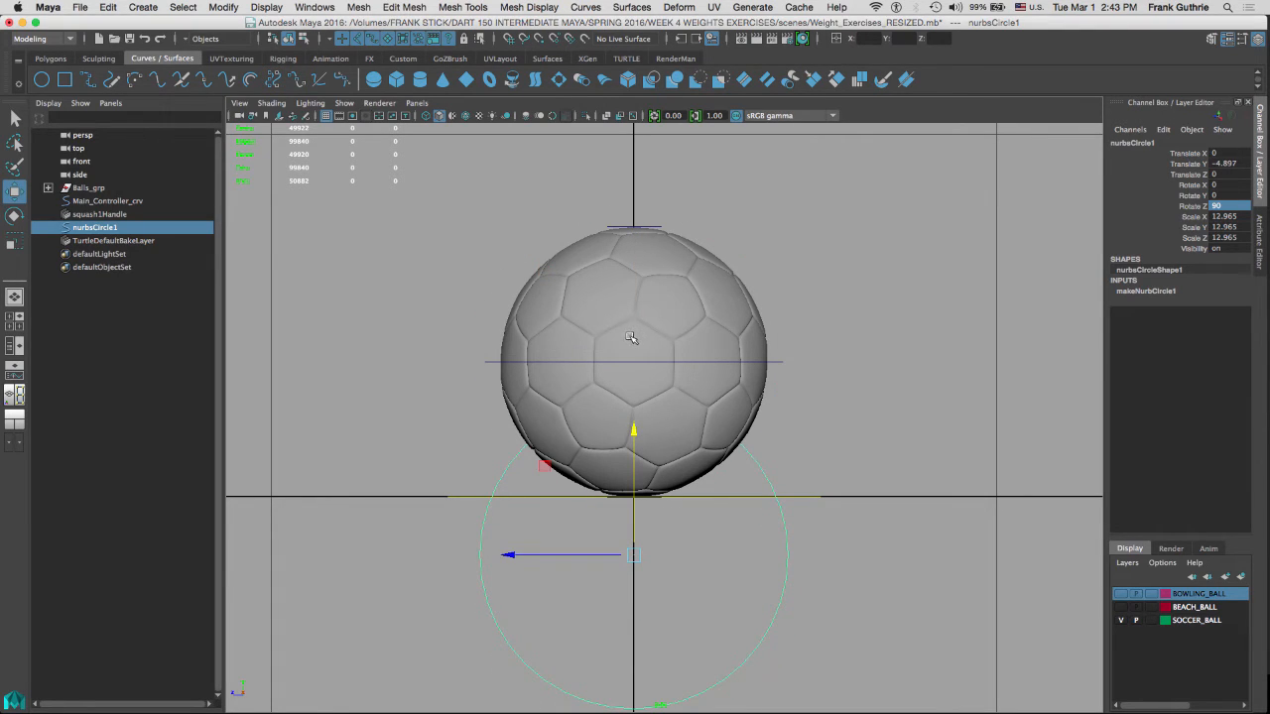
{"action": "key", "text": "v"}
{"action": "middle_click_drag", "start_coordinate": [489, 354], "coordinate": [482, 369]}
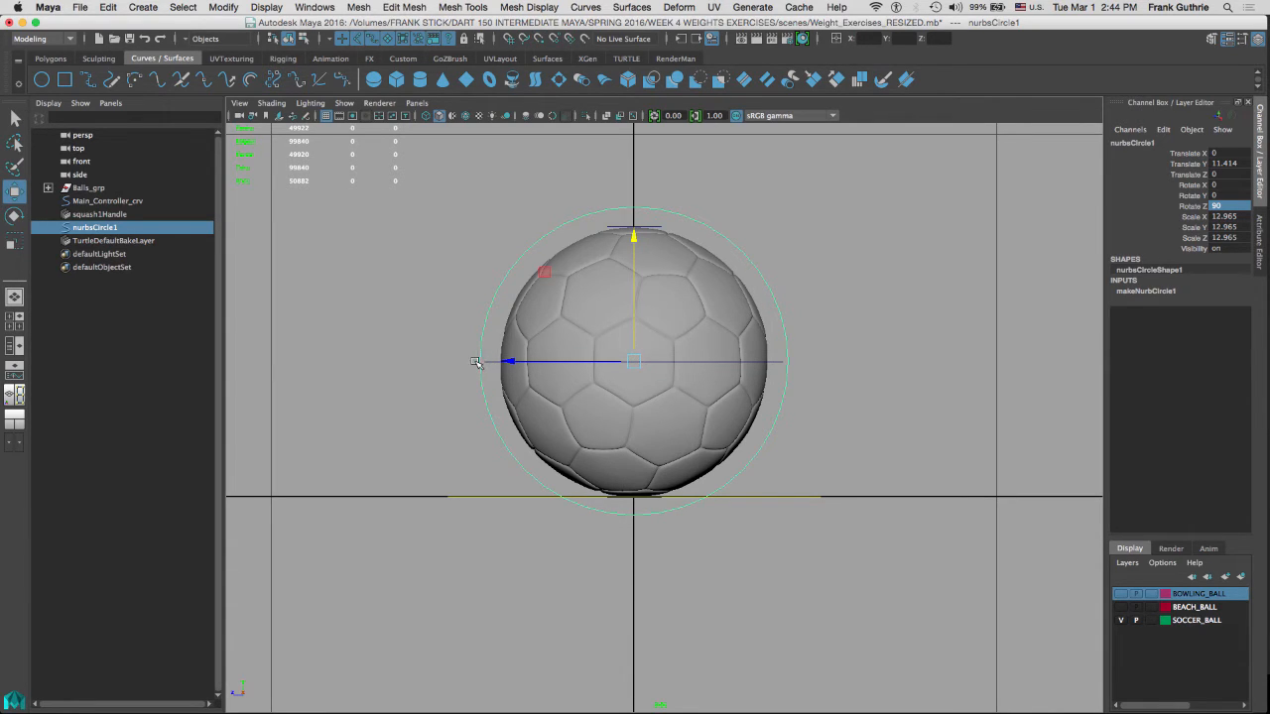
Enlarge the circle around the ball uniformly to a scale of about 14.279
{"action": "key", "text": "r"}
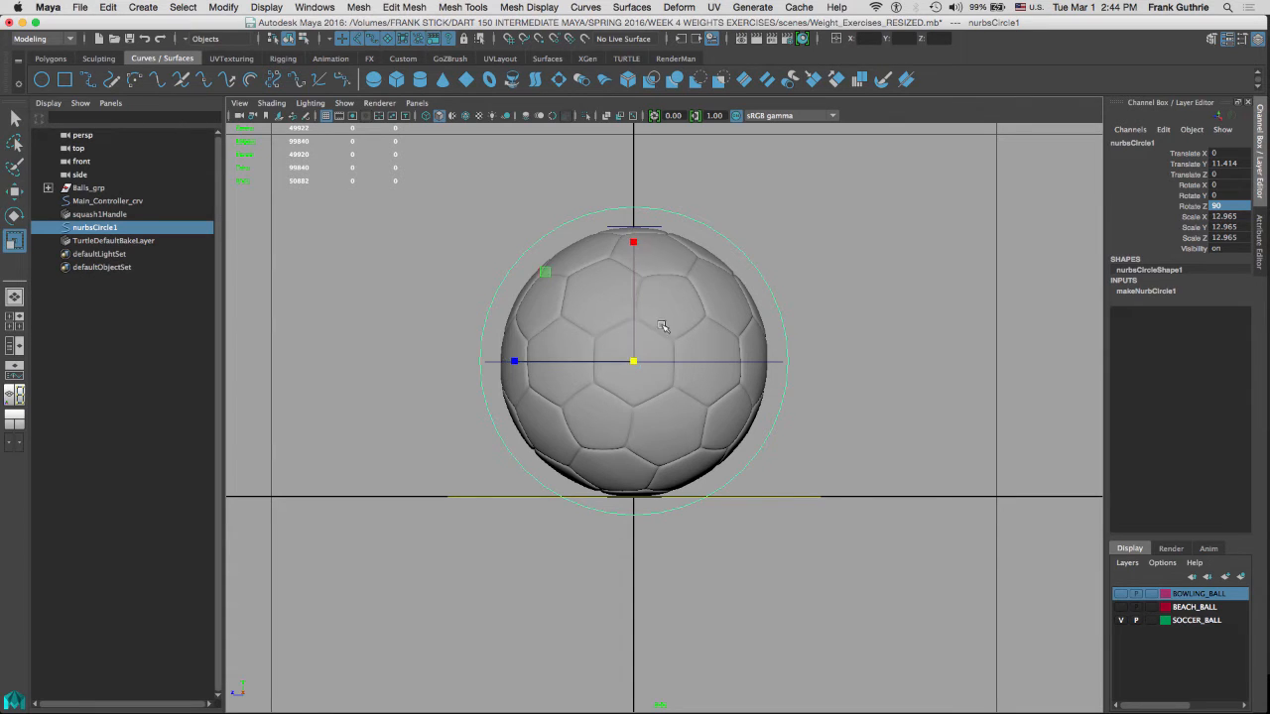
{"action": "left_click_drag", "start_coordinate": [635, 363], "coordinate": [660, 348]}
{"action": "key", "text": "e"}
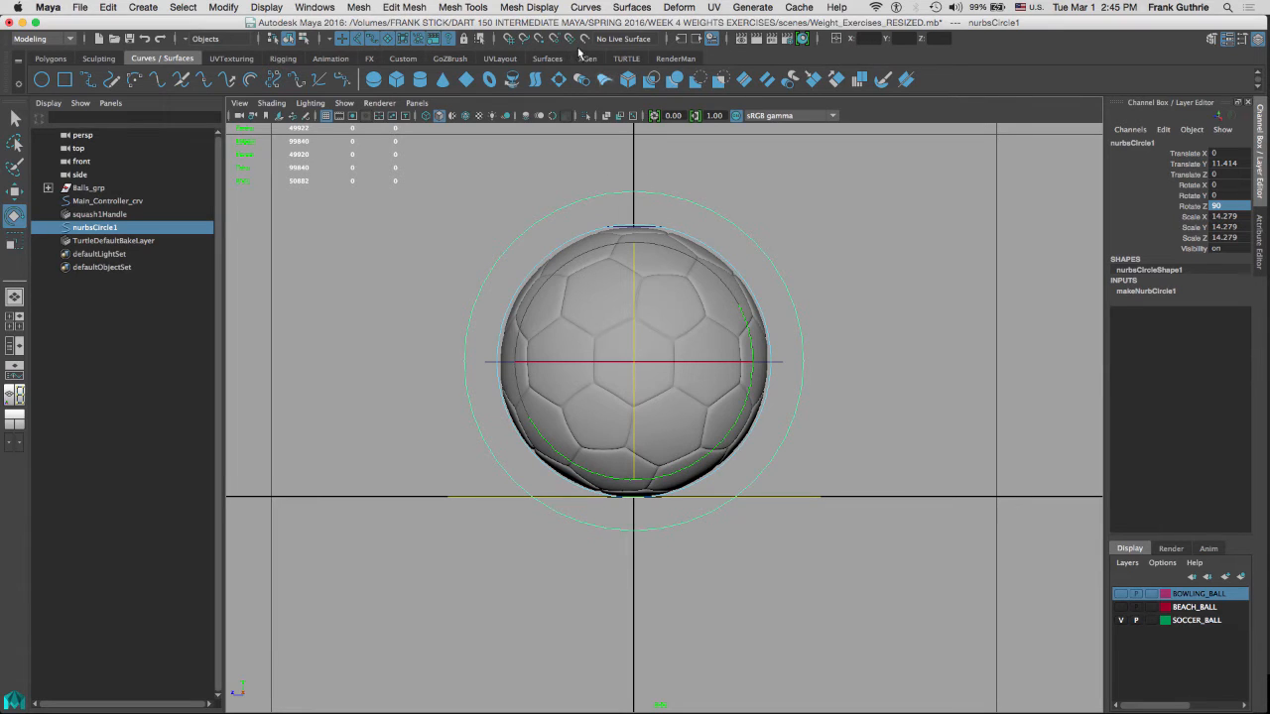
Delete the circle's construction history and freeze its transformations, keeping the circle selected
{"action": "left_click", "coordinate": [404, 59]}
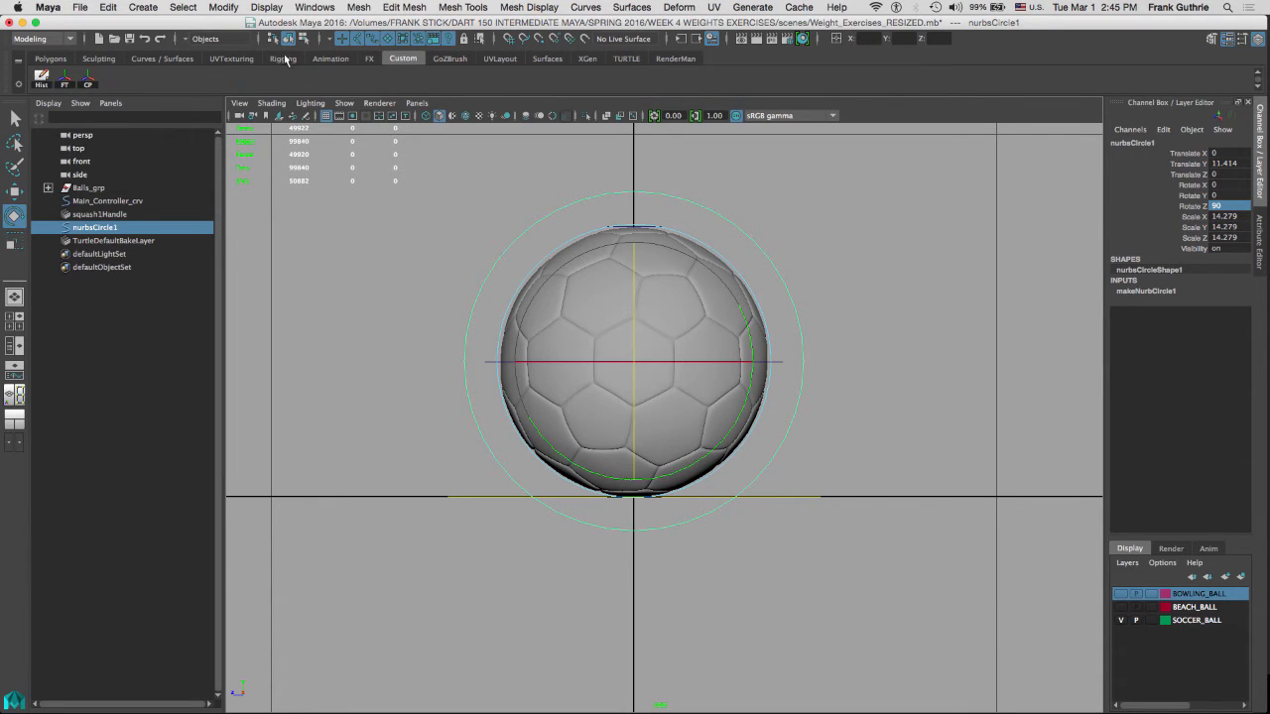
{"action": "left_click", "coordinate": [41, 78]}
{"action": "left_click", "coordinate": [65, 84]}
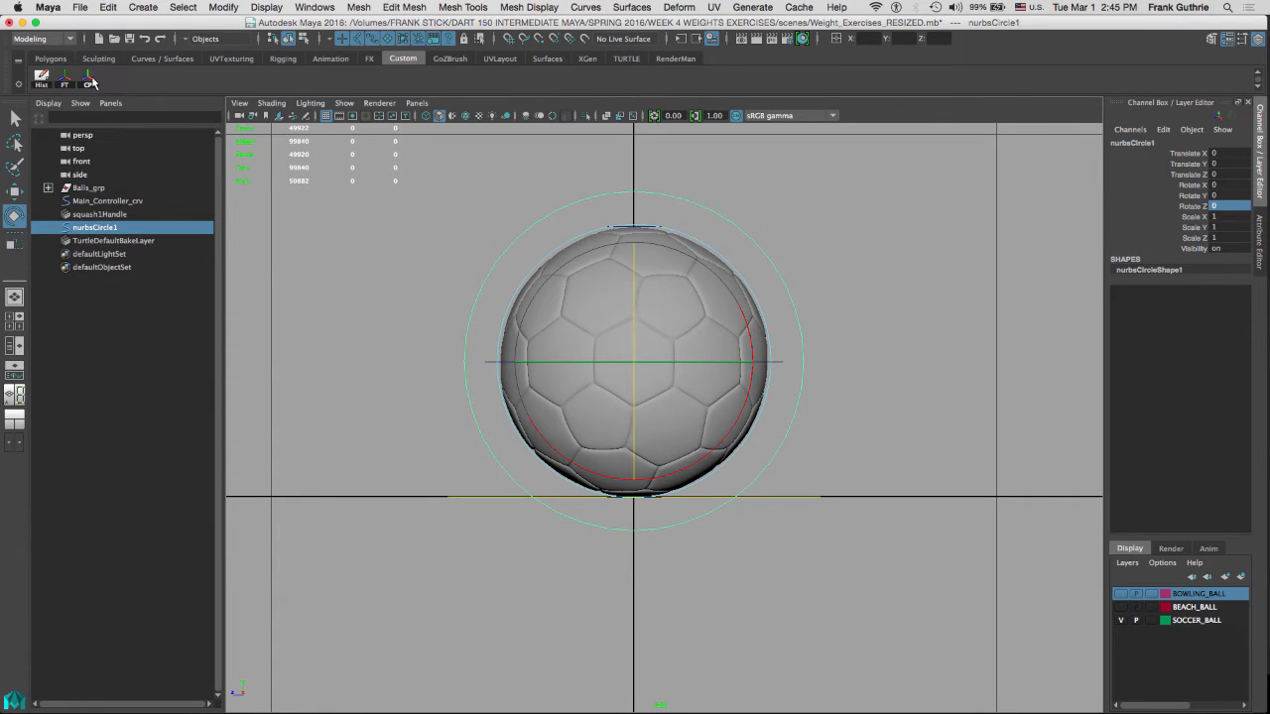
{"action": "left_click", "coordinate": [820, 242]}
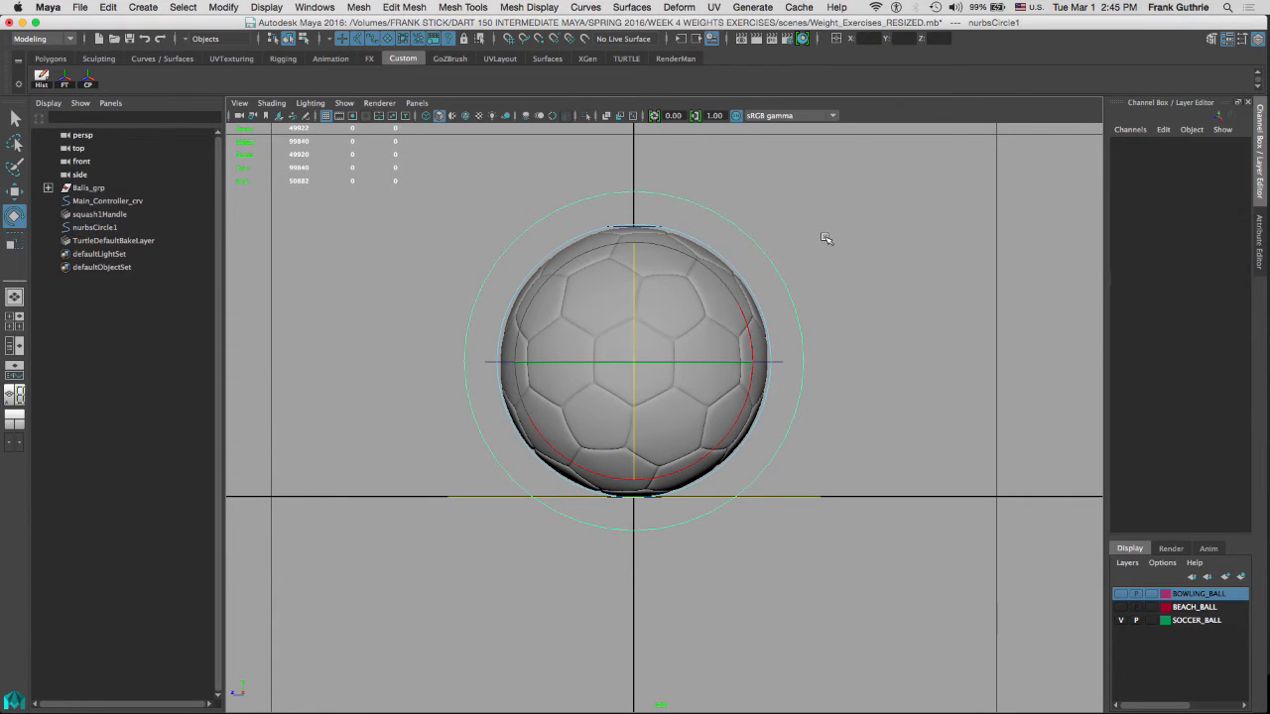
{"action": "left_click", "coordinate": [753, 255]}
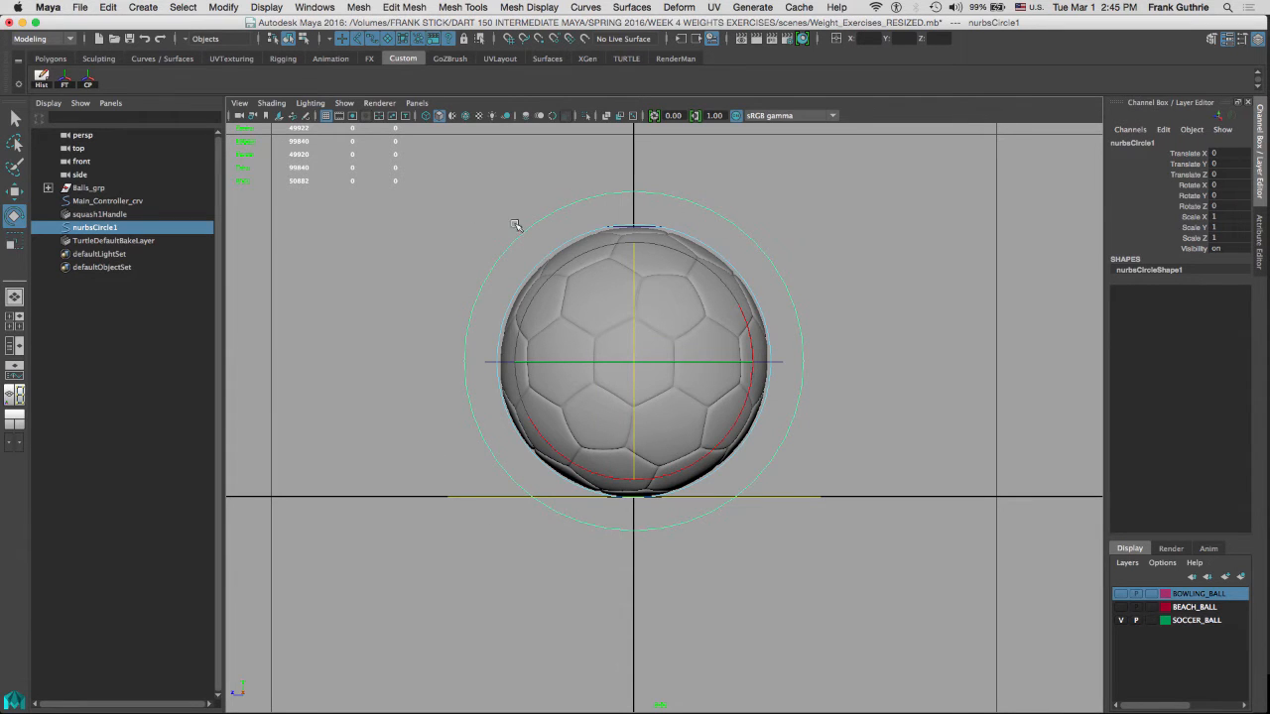
Open the circle's shape attributes and rename the circle Rotate_Controller_crv
{"action": "left_click", "coordinate": [1261, 243]}
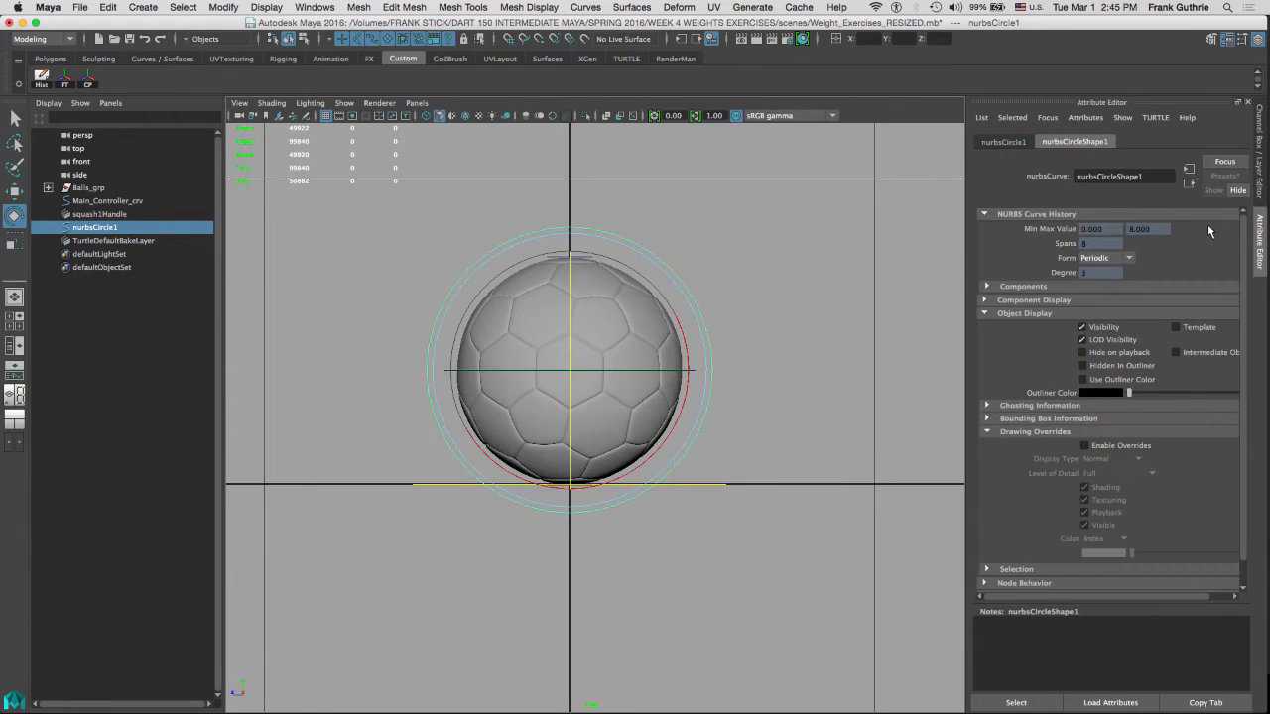
{"action": "left_click", "coordinate": [1010, 142]}
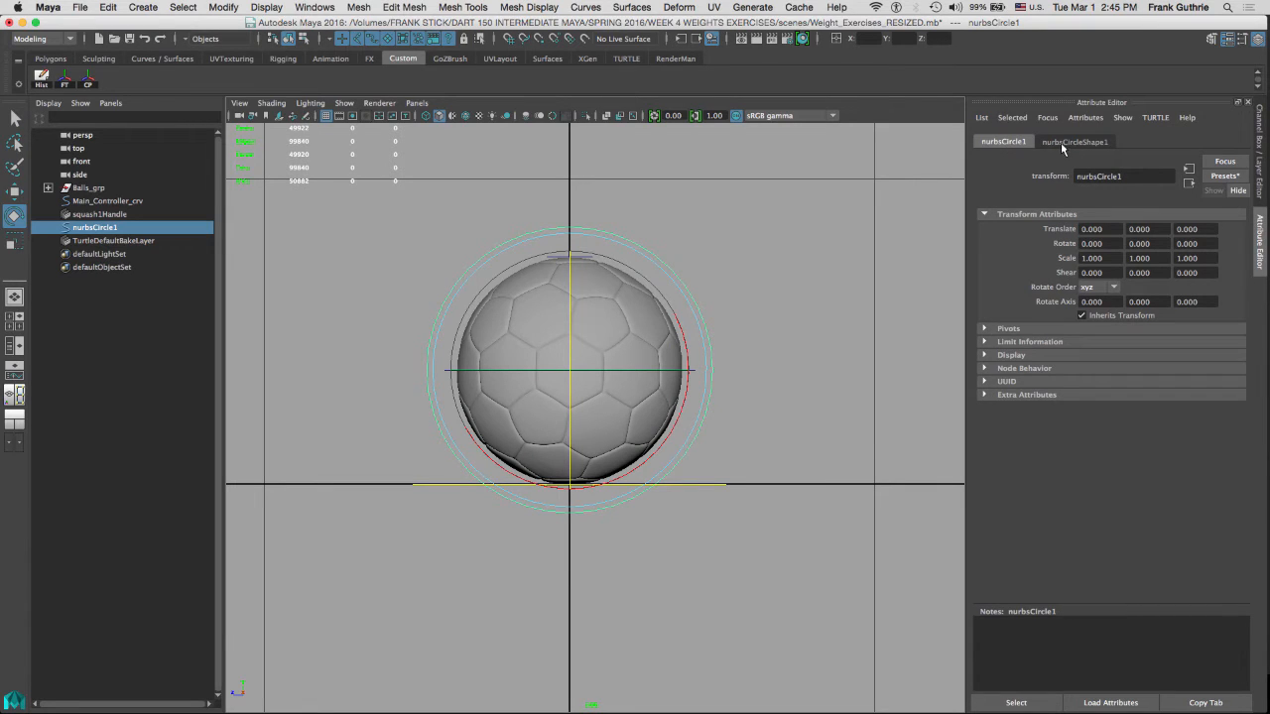
{"action": "left_click", "coordinate": [1073, 142]}
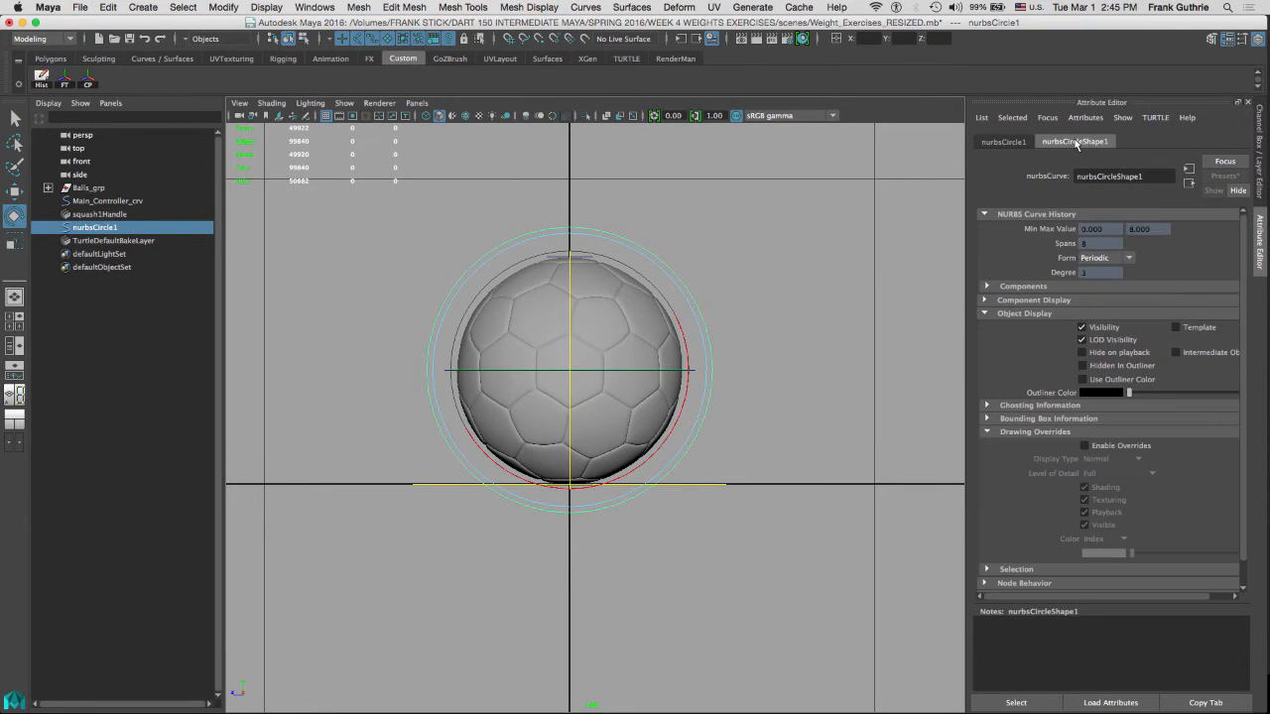
{"action": "double_click", "coordinate": [109, 228]}
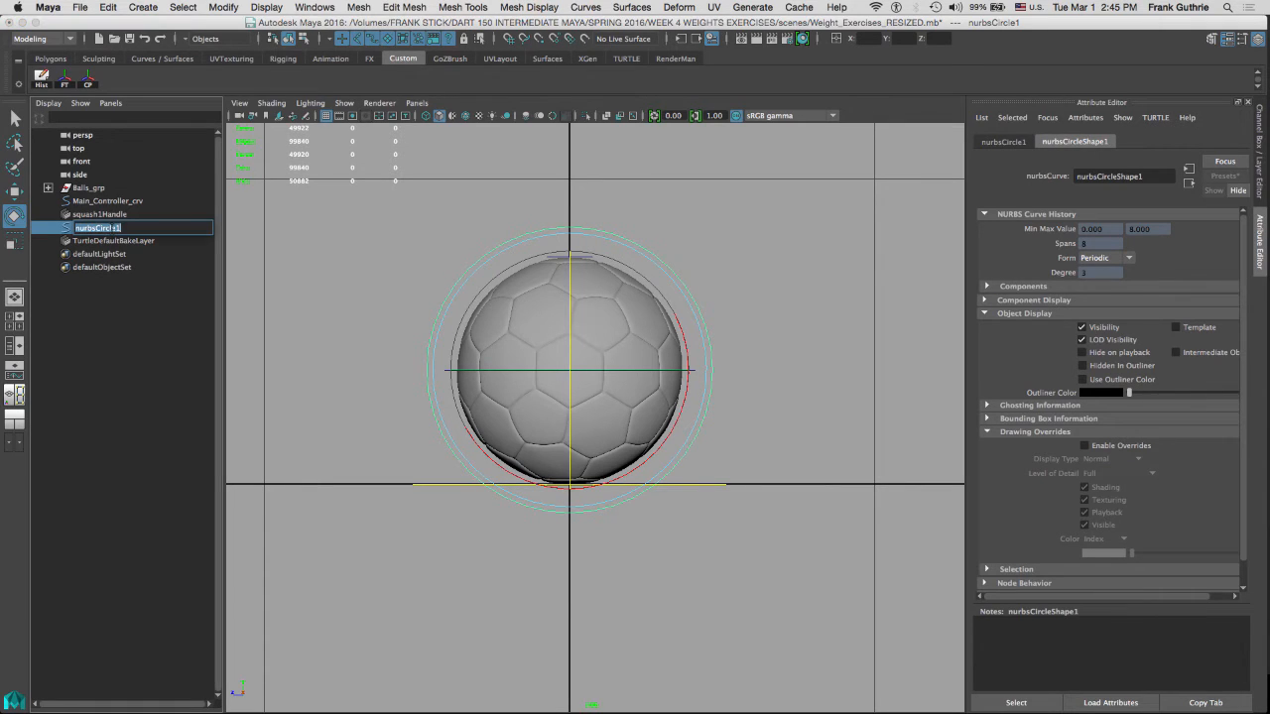
{"action": "type", "text": "Rotate_Controller_crv"}
{"action": "key", "text": "Return"}
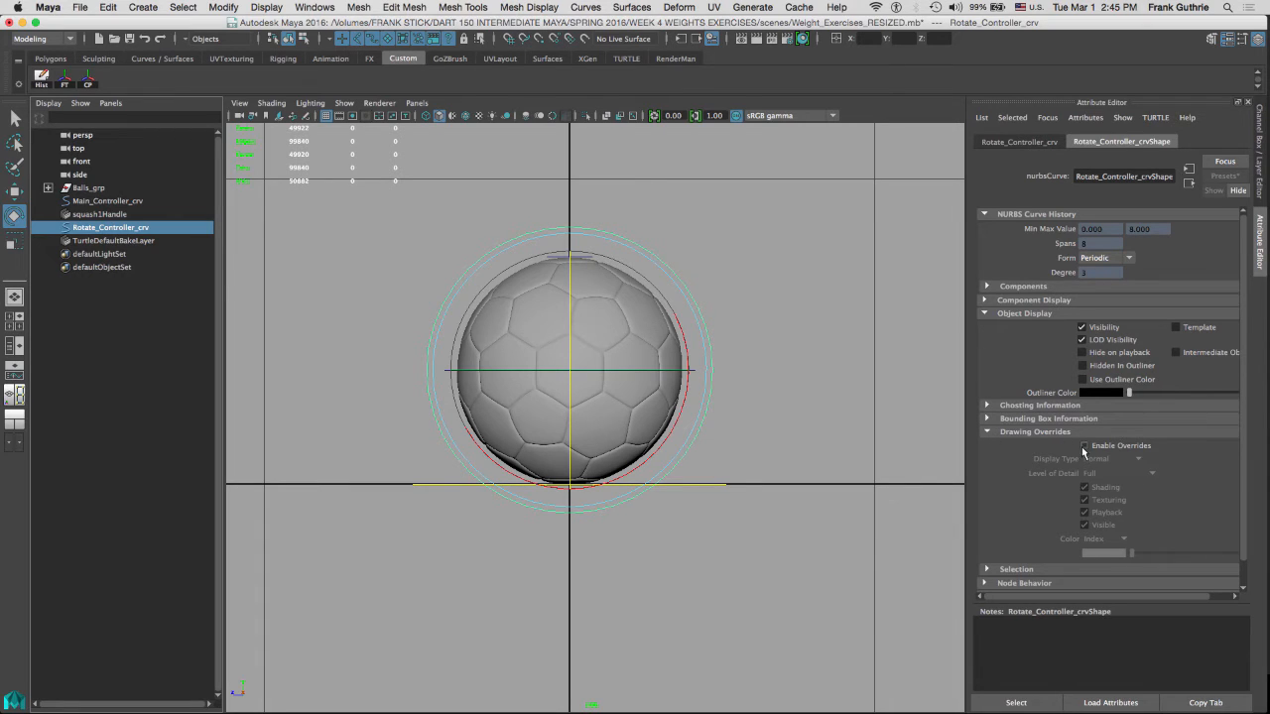
Enable drawing overrides on the Rotate_Controller_crv shape, set its index color to red, and deselect the curve
{"action": "left_click", "coordinate": [1084, 445]}
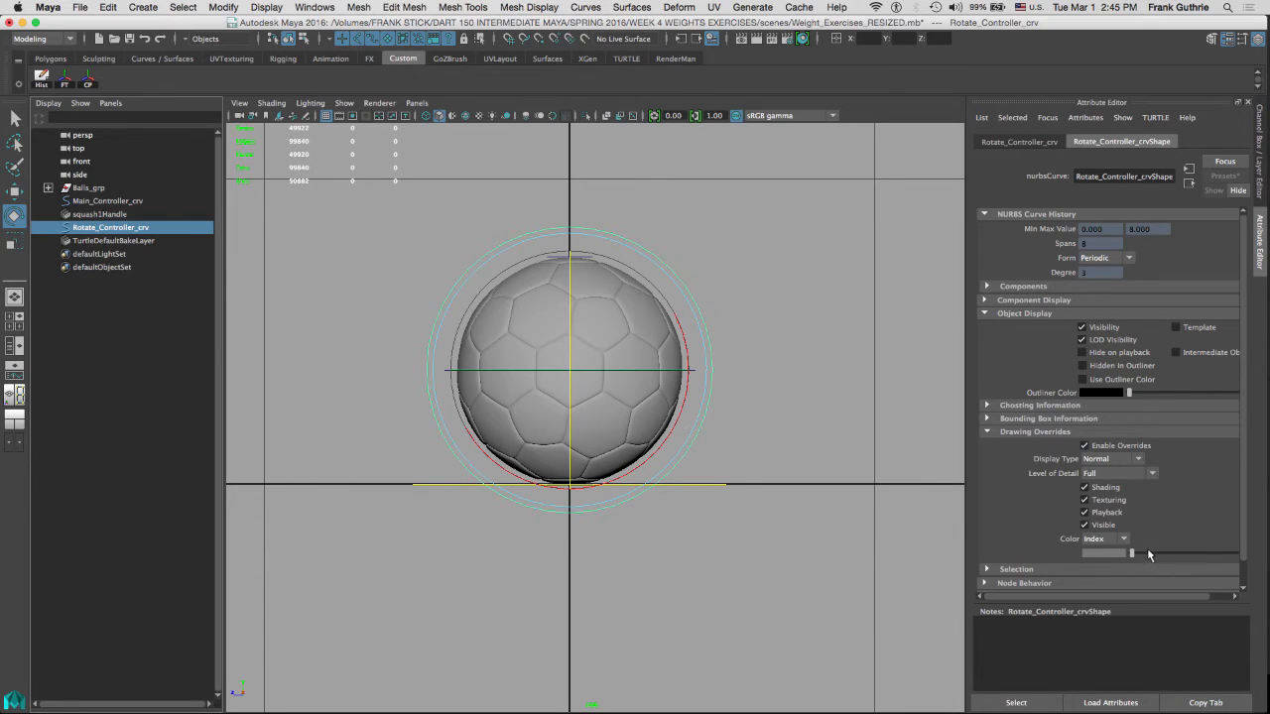
{"action": "left_click_drag", "start_coordinate": [1147, 547], "coordinate": [1181, 548]}
{"action": "left_click", "coordinate": [804, 285]}
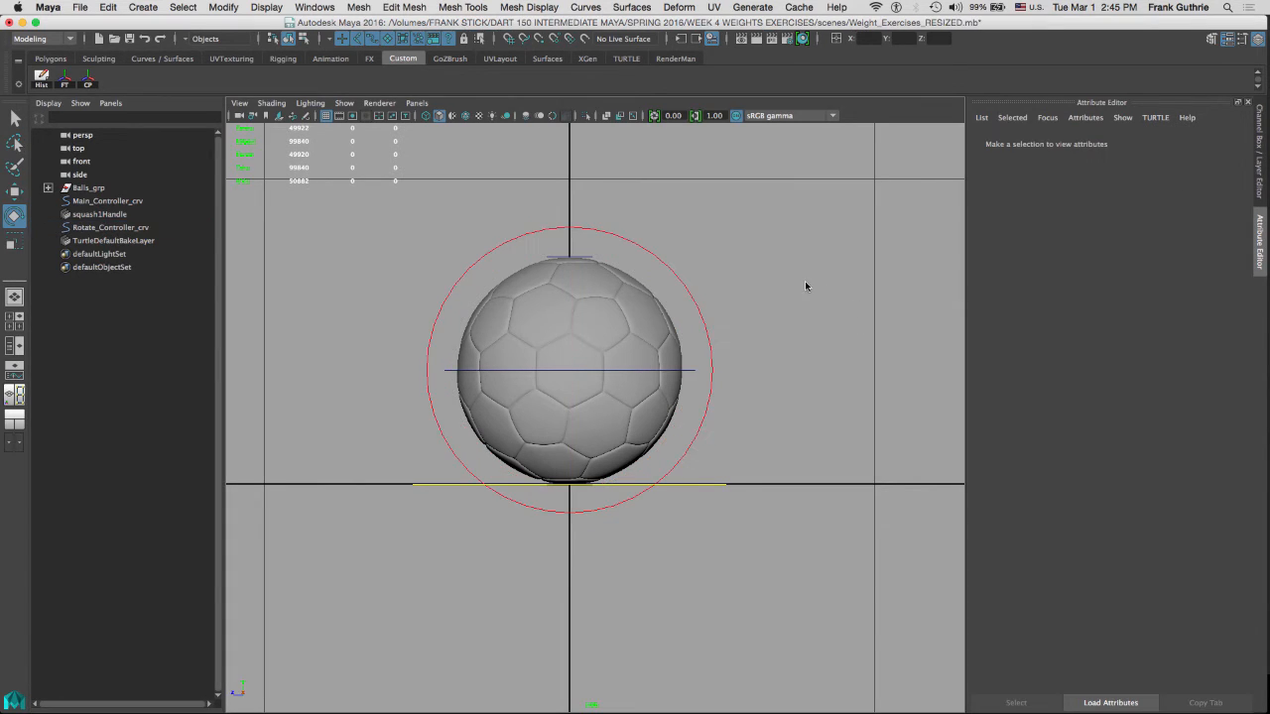
Return to the perspective view and try rotating Rotate_Controller_crv around the ball
{"action": "key", "text": "space"}
{"action": "left_click_drag", "start_coordinate": [735, 346], "coordinate": [708, 301]}
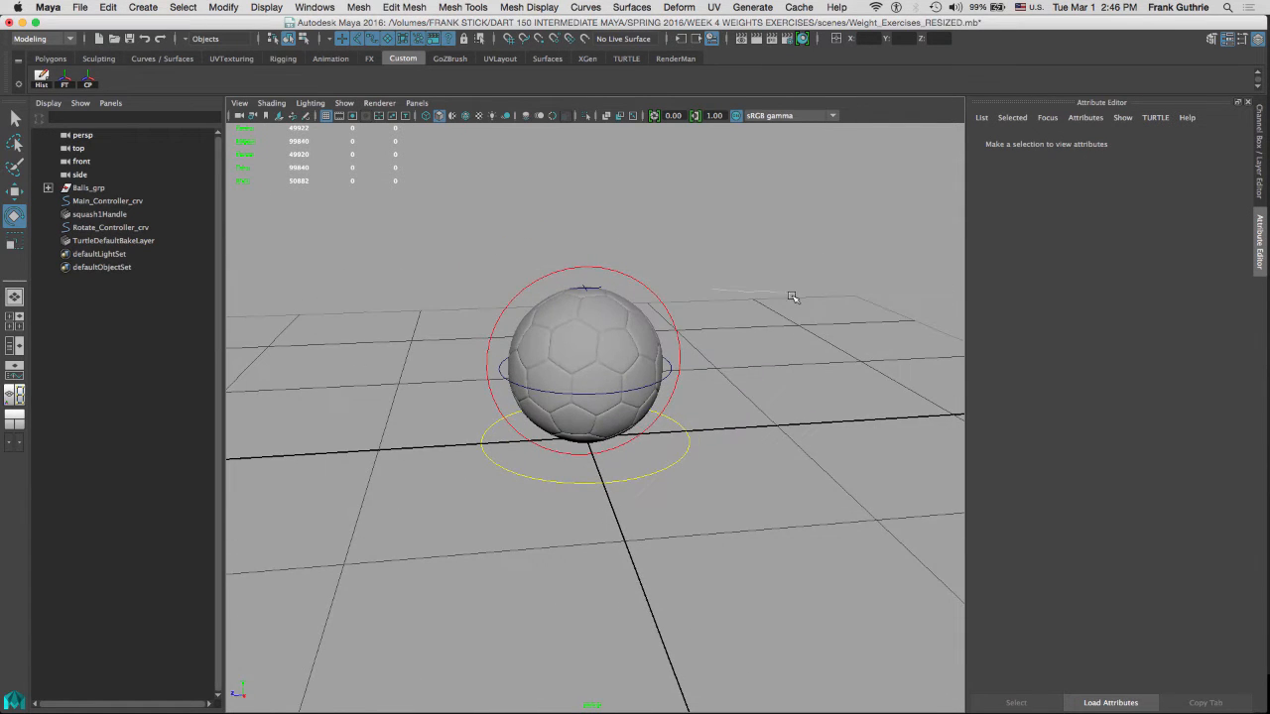
{"action": "right_click", "coordinate": [711, 288]}
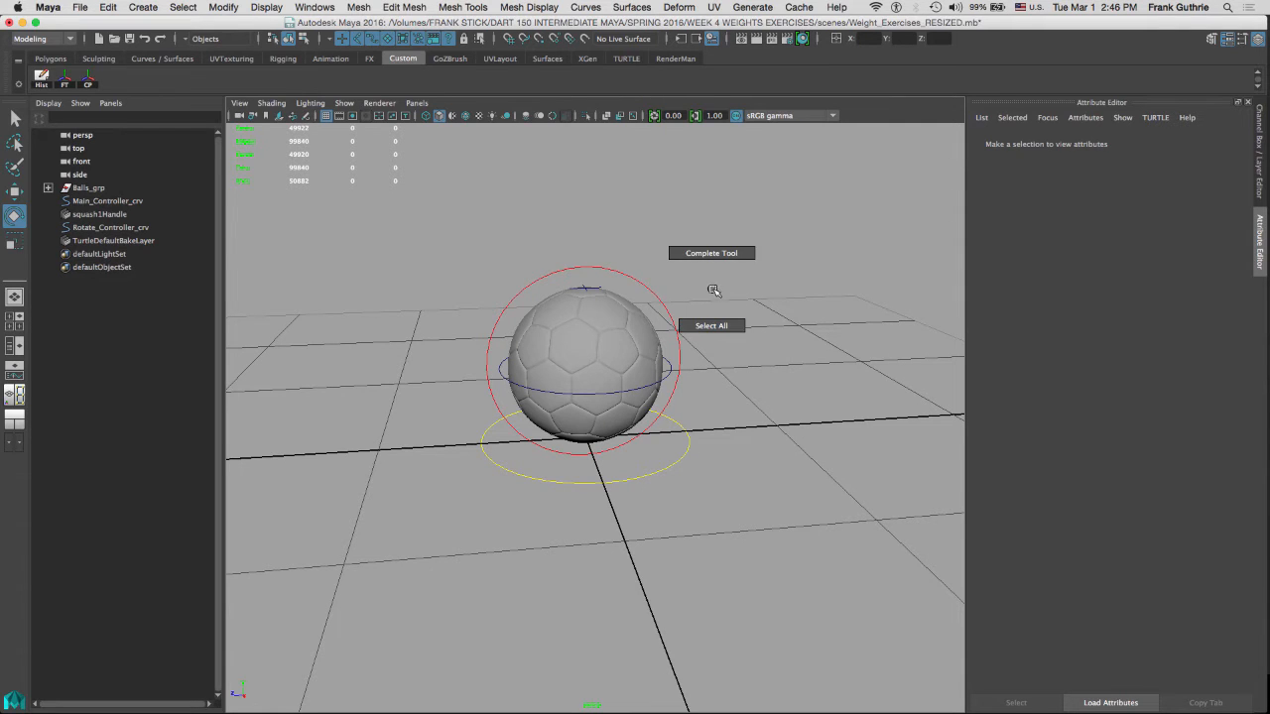
{"action": "right_click_drag", "start_coordinate": [692, 297], "coordinate": [799, 297], "text": "alt"}
{"action": "left_click", "coordinate": [693, 279]}
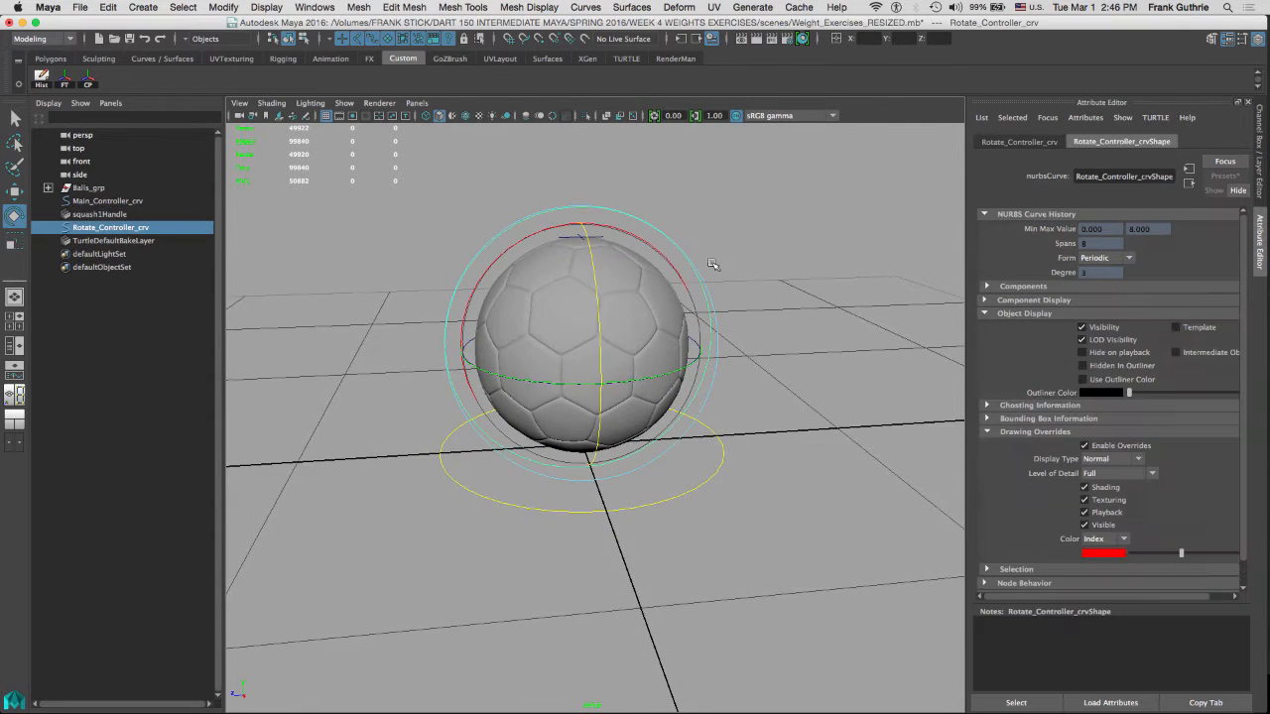
{"action": "mouse_move", "coordinate": [516, 245]}
{"action": "left_mouse_down"}
{"action": "mouse_move", "coordinate": [560, 241]}
{"action": "mouse_move", "coordinate": [519, 250]}
{"action": "left_mouse_up"}
Select the yellow Main_Controller_crv and try moving it upward
{"action": "left_click", "coordinate": [726, 455]}
{"action": "left_click", "coordinate": [712, 476]}
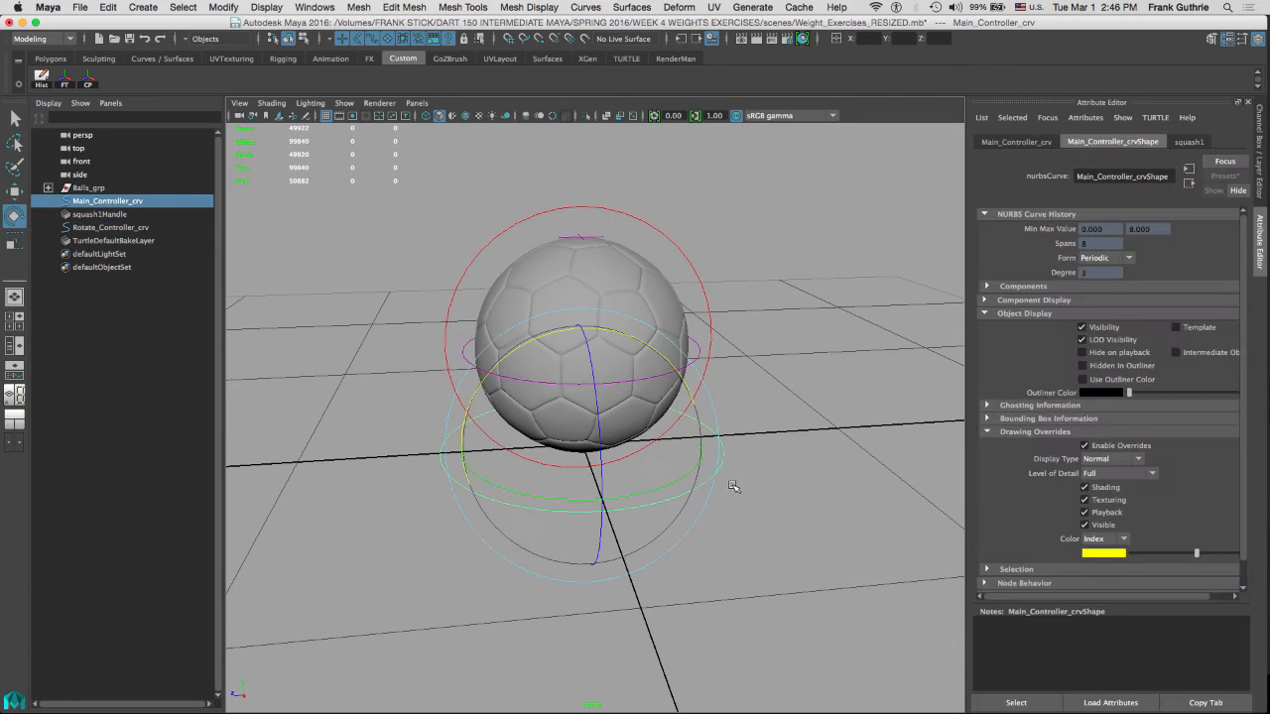
{"action": "key", "text": "w"}
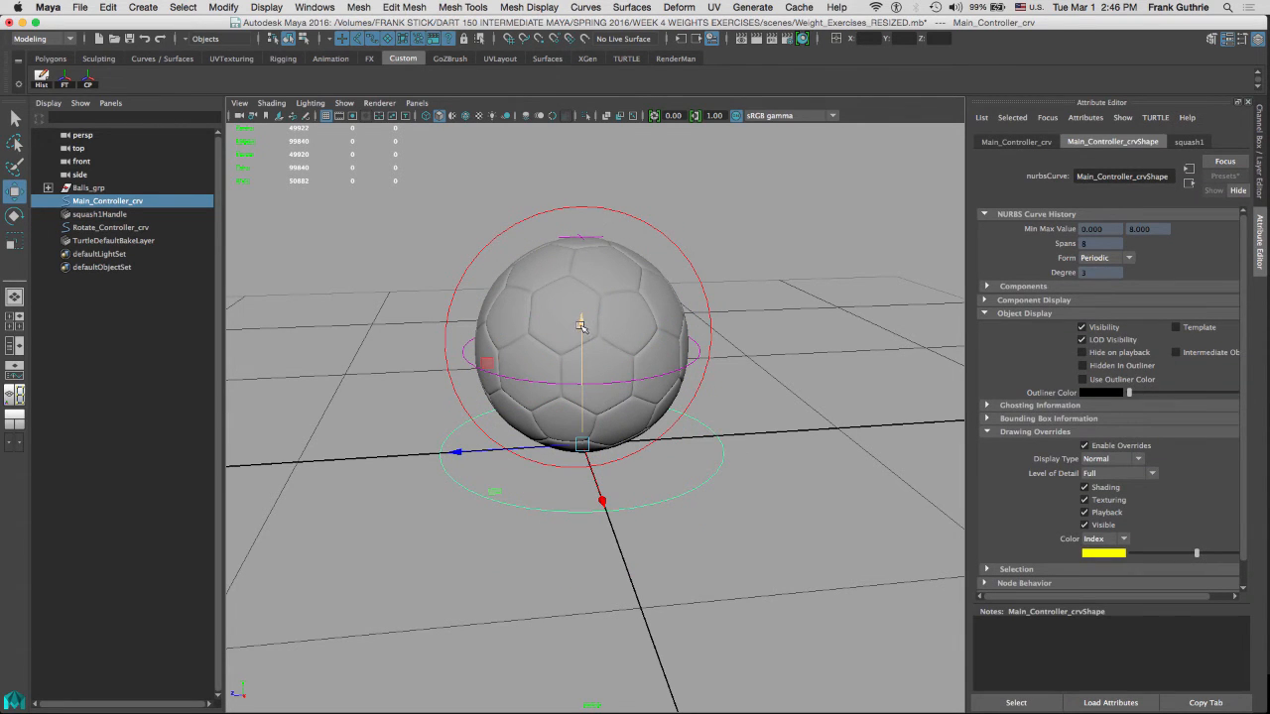
{"action": "left_click_drag", "start_coordinate": [581, 329], "coordinate": [580, 296]}
Show the Channel Box in place of the Attribute Editor and clear the controller selection
{"action": "left_click", "coordinate": [671, 248]}
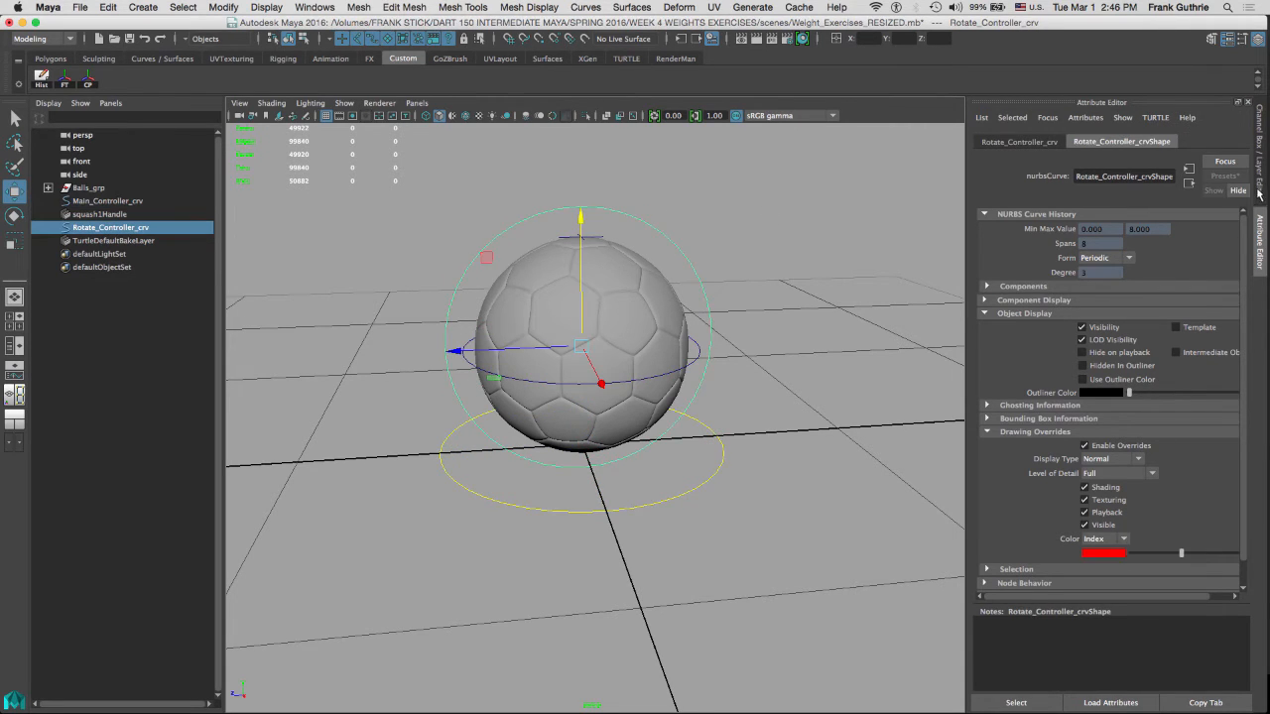
{"action": "left_click", "coordinate": [1259, 192]}
{"action": "left_click", "coordinate": [812, 452]}
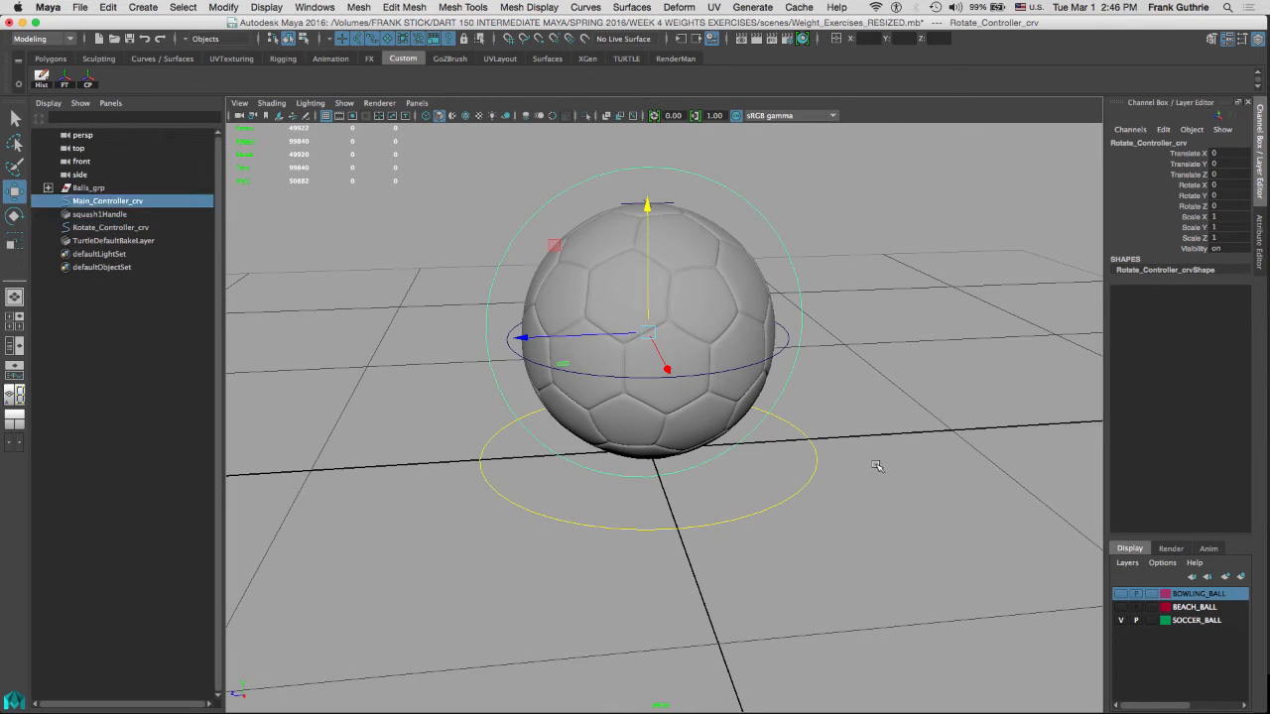
{"action": "left_click", "coordinate": [877, 465]}
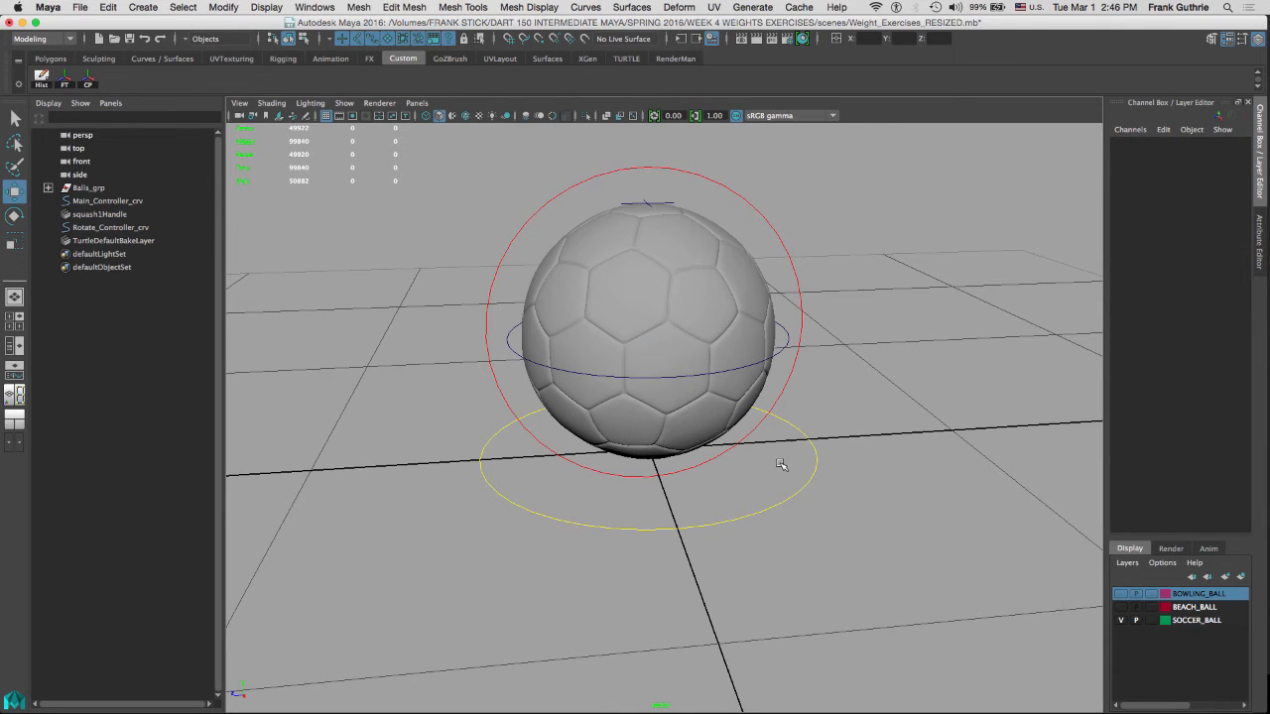
Try Main_Controller_crv's Squash attribute at 0.1 and reset it to 0
{"action": "left_click_drag", "start_coordinate": [782, 464], "coordinate": [855, 483]}
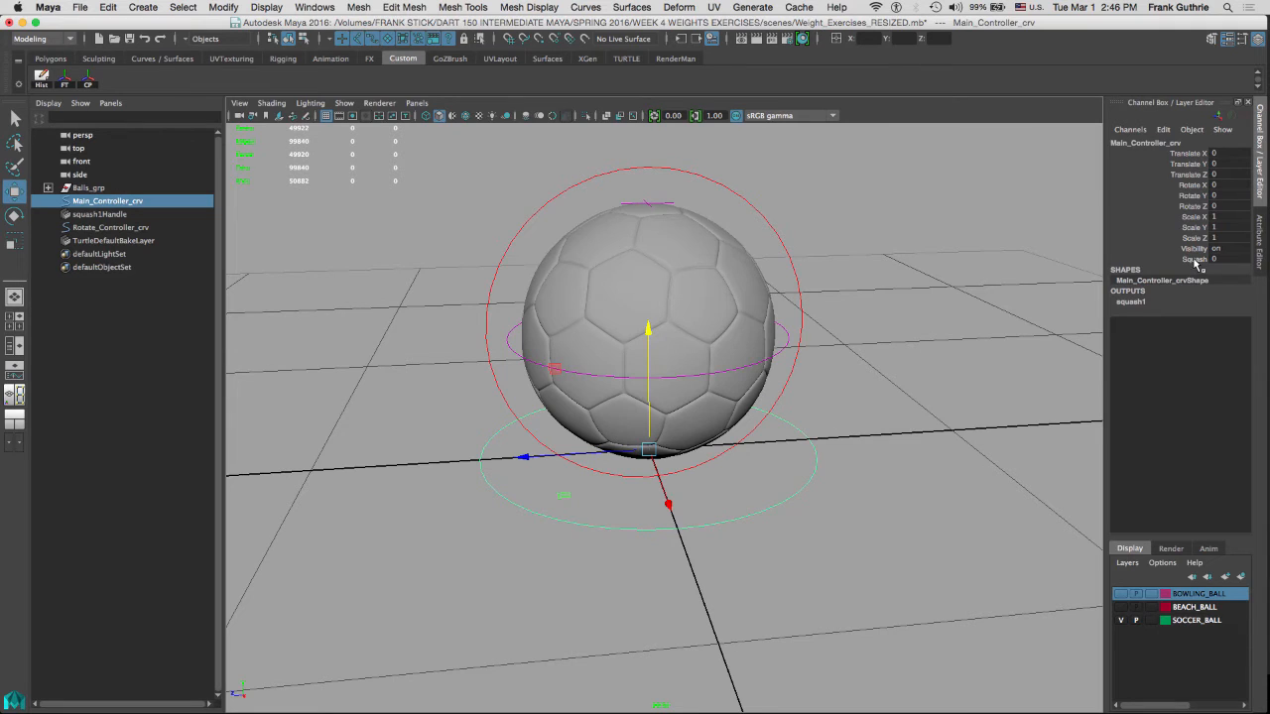
{"action": "left_click", "coordinate": [1195, 259]}
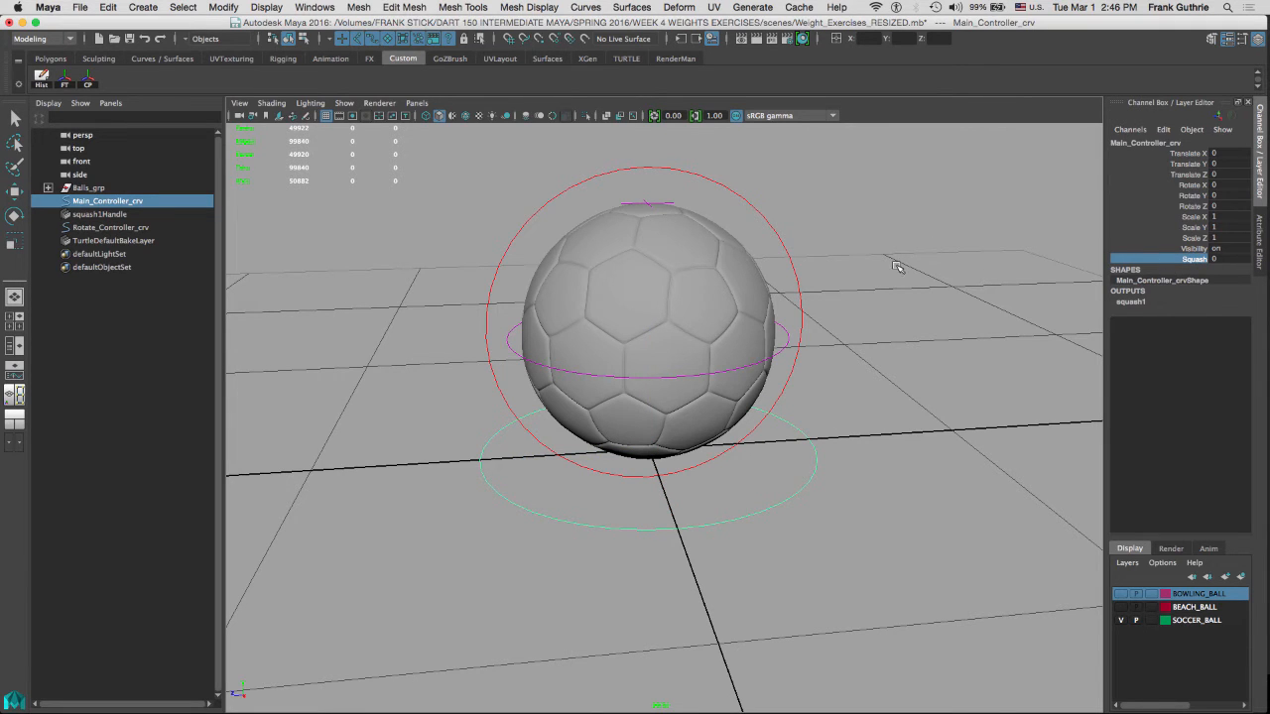
{"action": "middle_click_drag", "start_coordinate": [890, 255], "coordinate": [893, 257]}
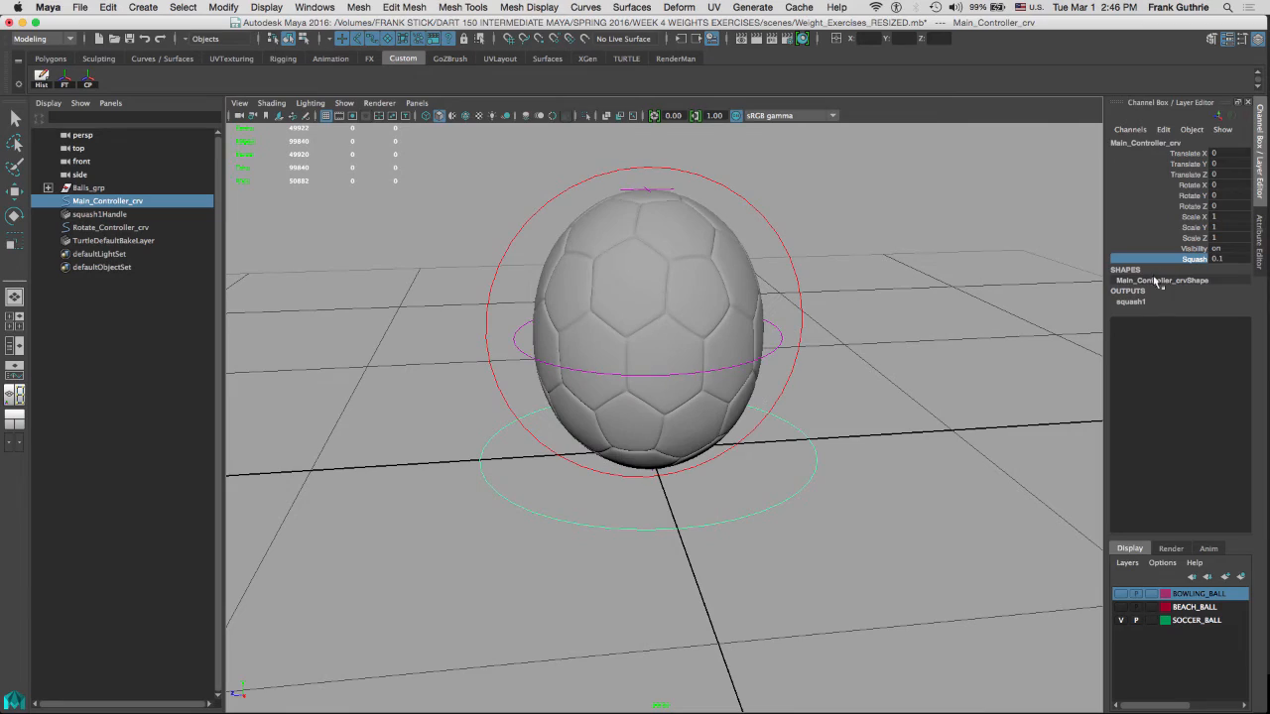
{"action": "left_click", "coordinate": [1217, 259]}
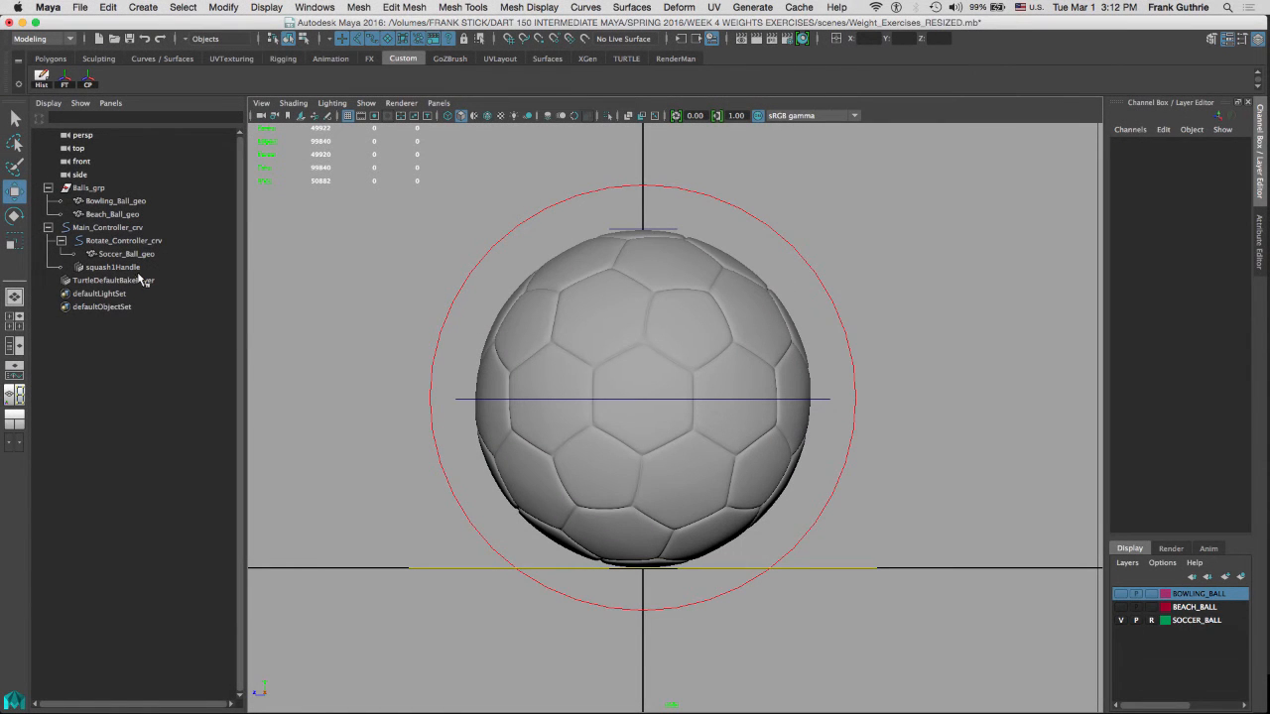
Try moving squash1Handle downward and undo the move
{"action": "left_click", "coordinate": [114, 268]}
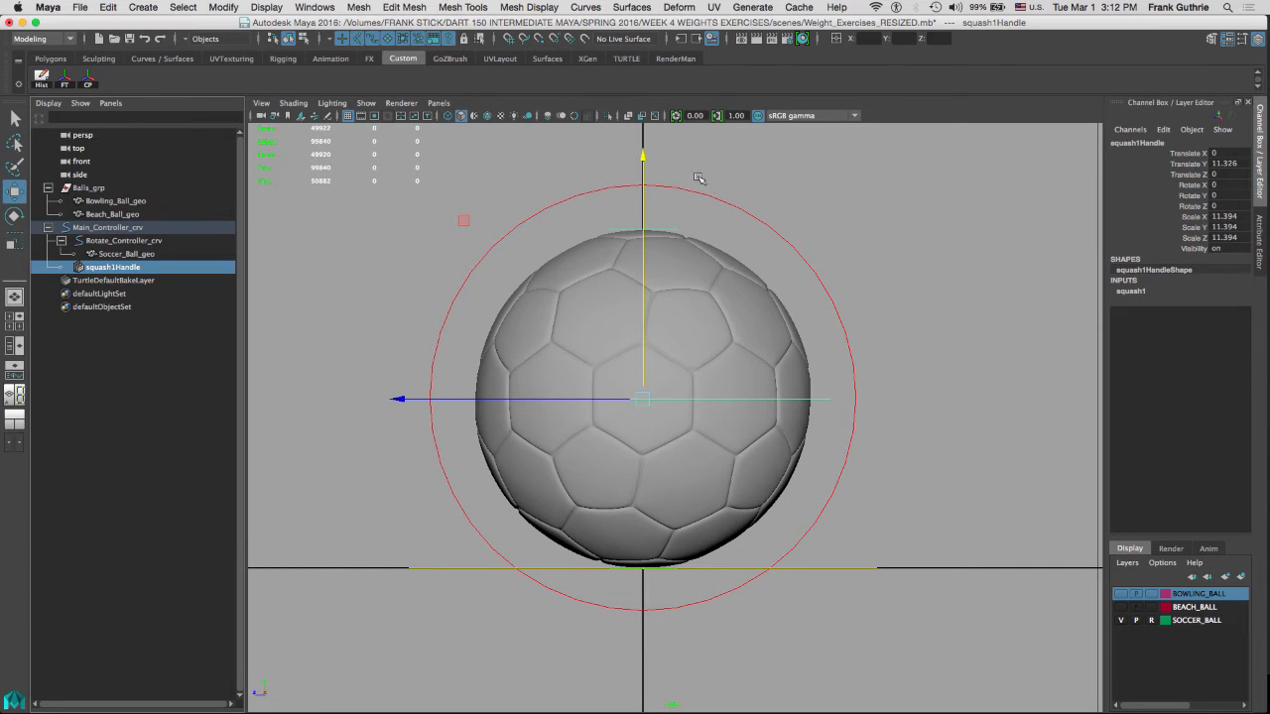
{"action": "left_click_drag", "start_coordinate": [644, 157], "coordinate": [635, 251]}
{"action": "key", "text": "z"}
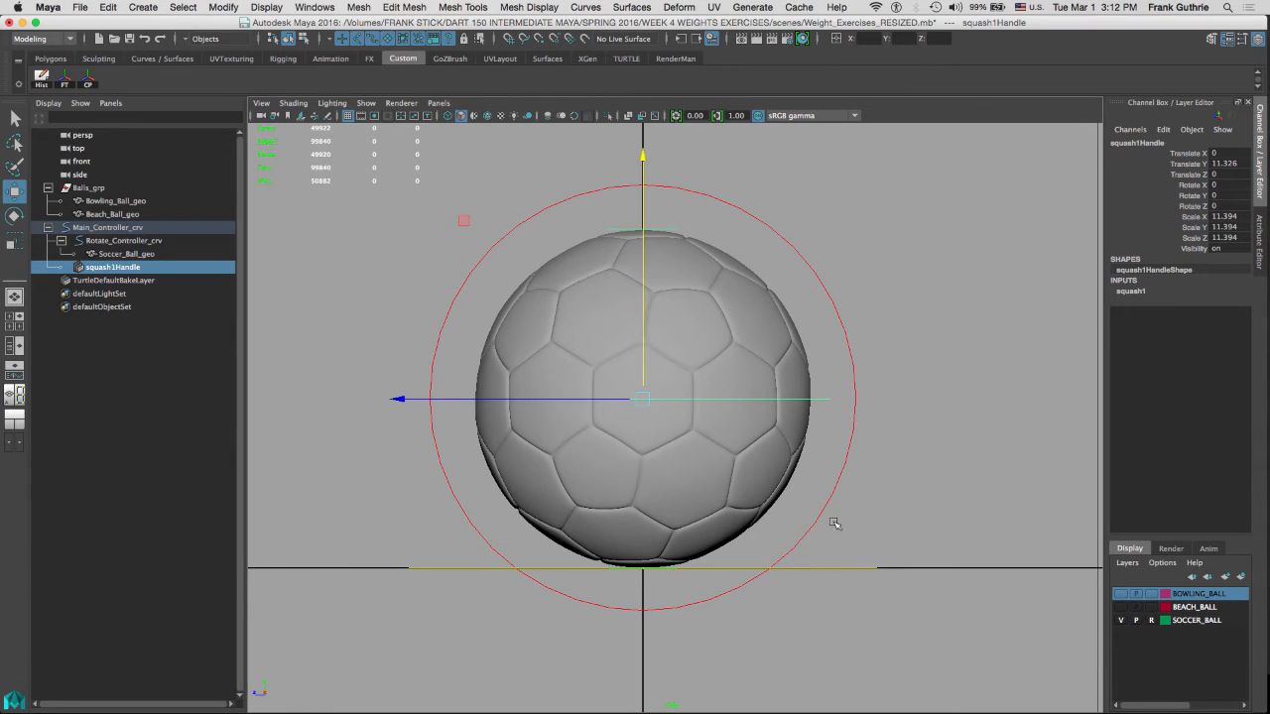
Set the Squash attribute of Main_Controller_crv to -0.4 to flatten the ball
{"action": "key", "text": "Up"}
{"action": "left_click", "coordinate": [1194, 185]}
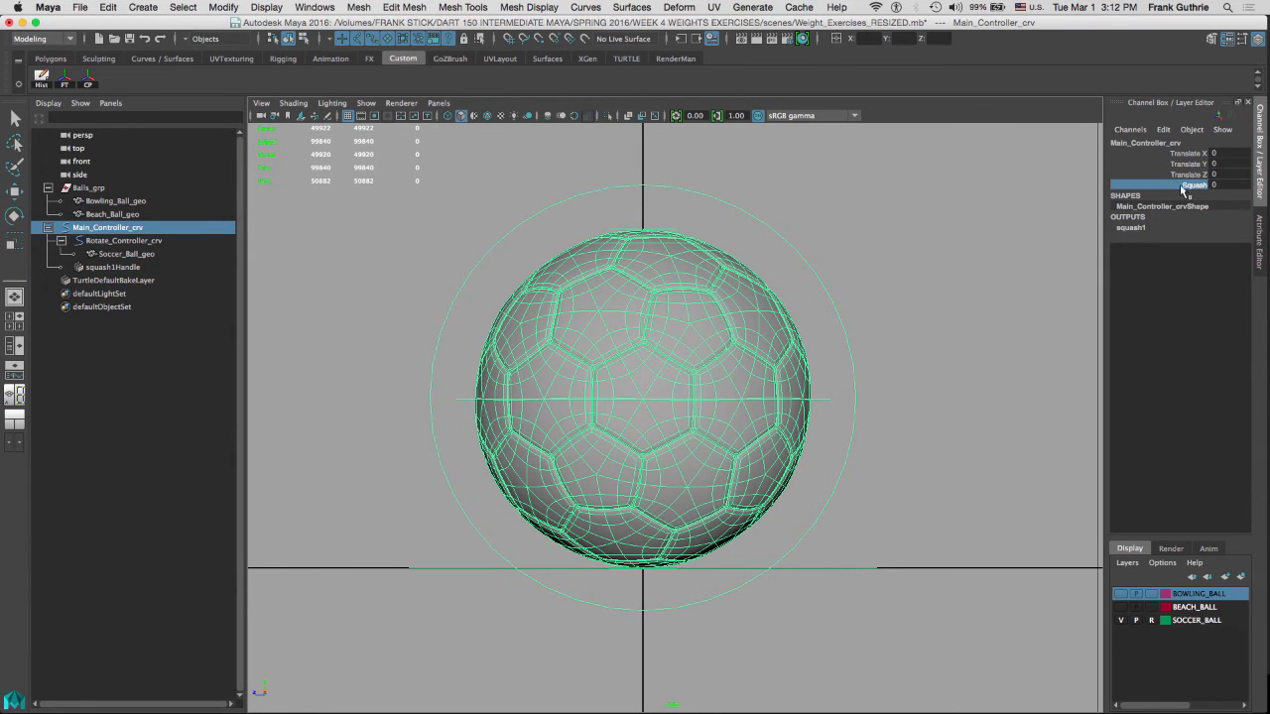
{"action": "middle_click_drag", "start_coordinate": [904, 217], "coordinate": [904, 219]}
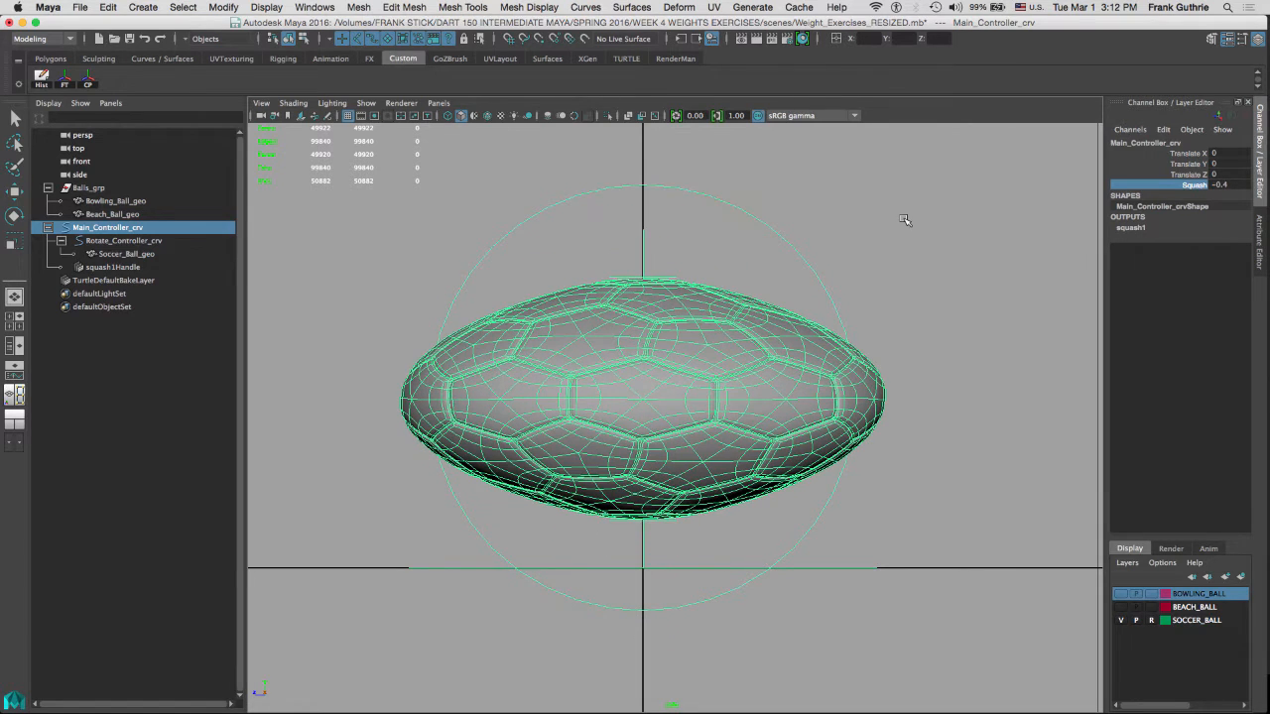
Move squash1Handle straight down with grid snapping to the ball's base, at Translate Y 0
{"action": "left_click", "coordinate": [125, 269]}
{"action": "left_click_drag", "start_coordinate": [643, 167], "coordinate": [605, 249]}
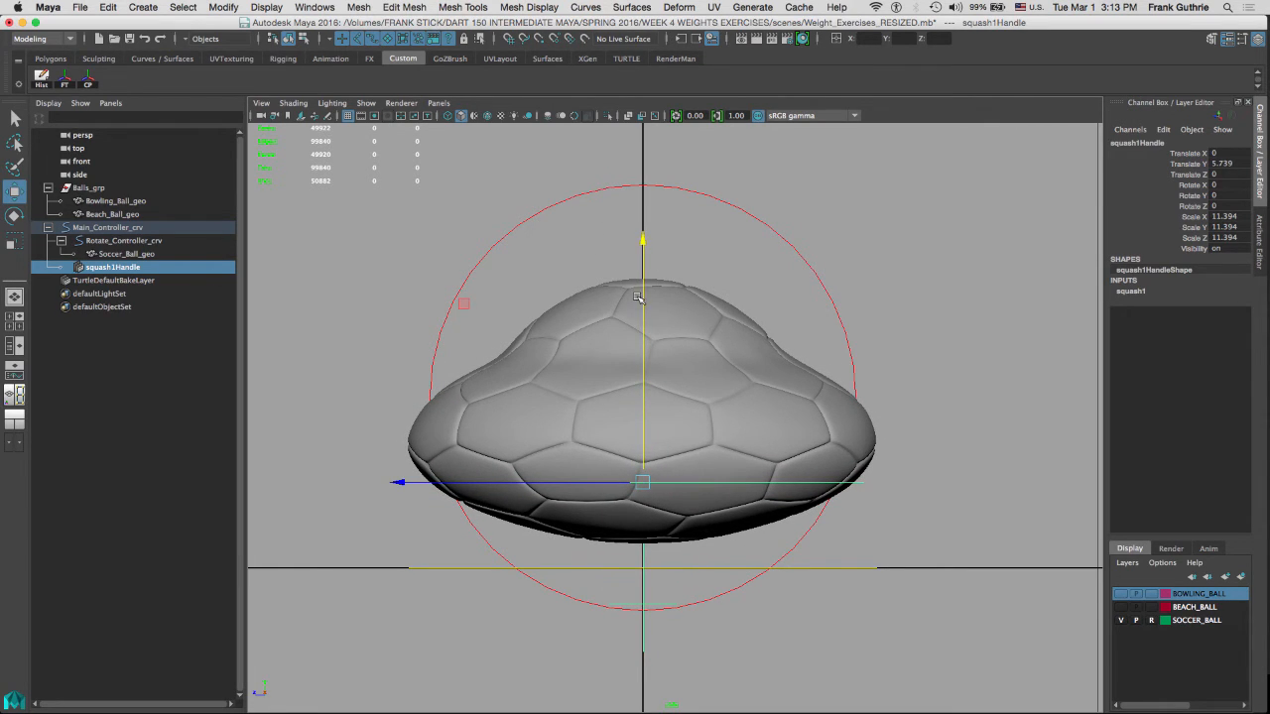
{"action": "key", "text": "x"}
{"action": "key", "text": "x"}
{"action": "left_click_drag", "start_coordinate": [641, 238], "coordinate": [678, 451]}
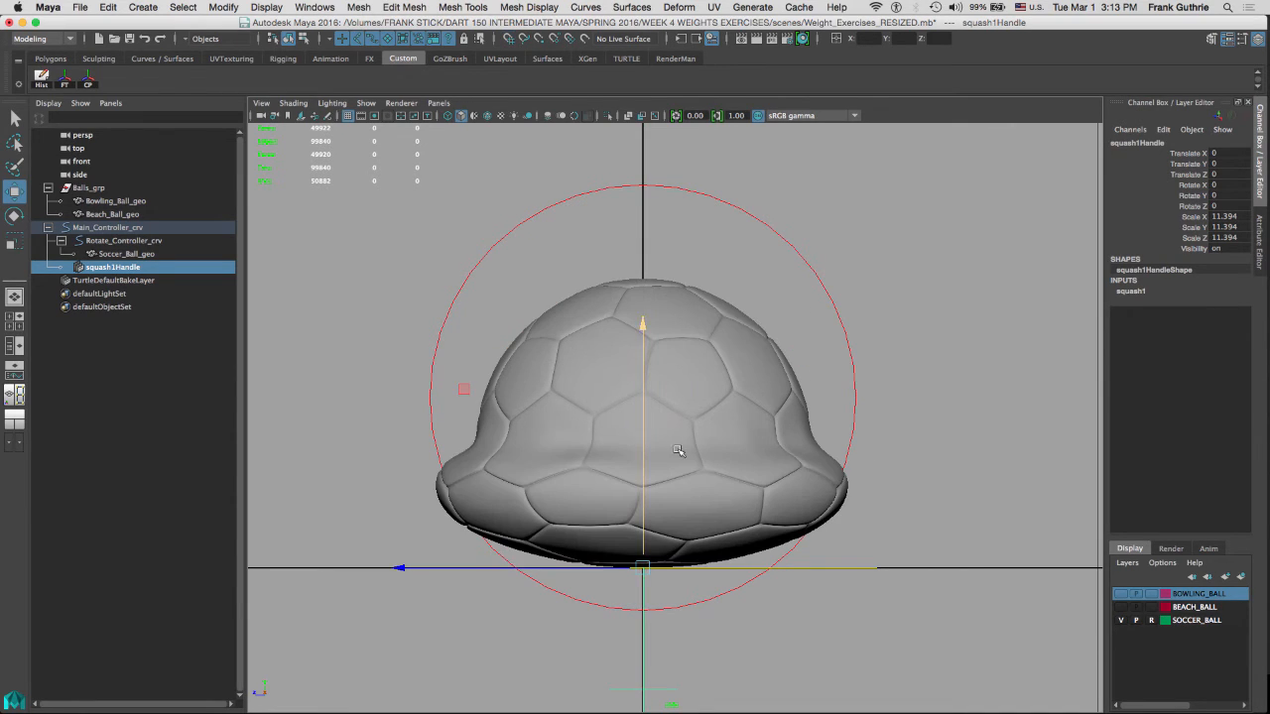
Raise the High Bound of the squash1 deformer to 3
{"action": "double_click", "coordinate": [1130, 292]}
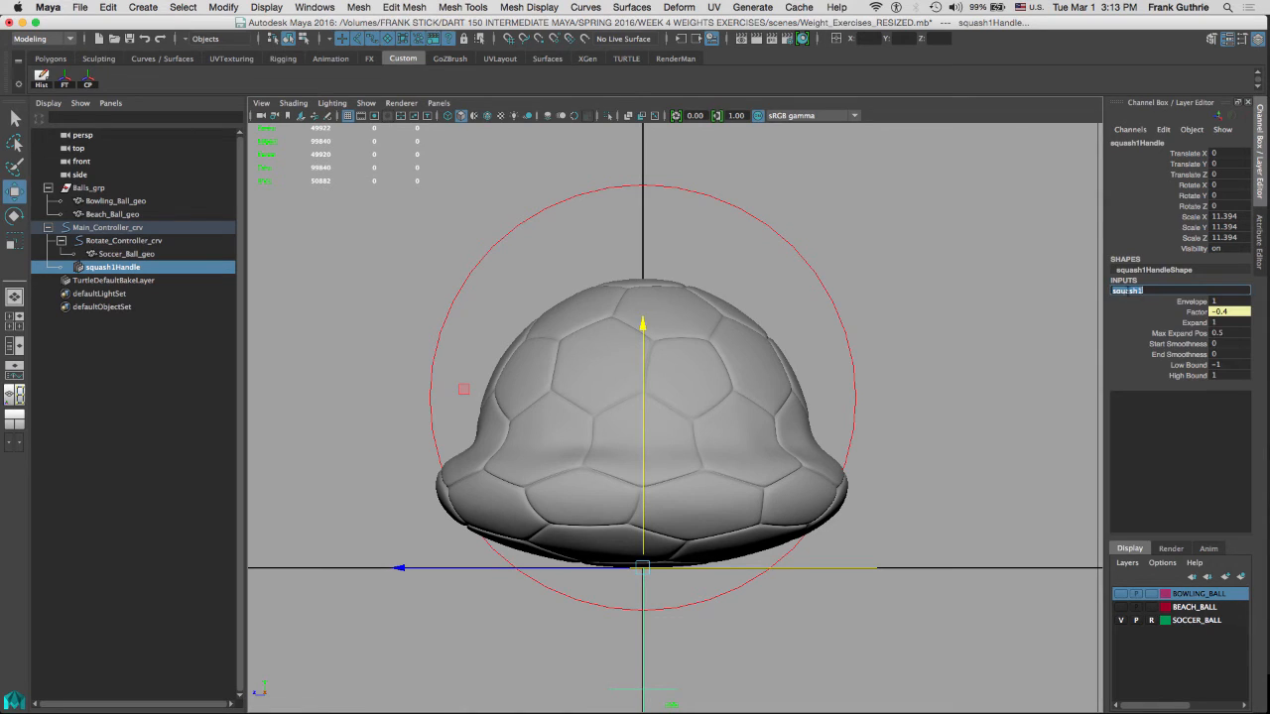
{"action": "left_click", "coordinate": [1188, 377]}
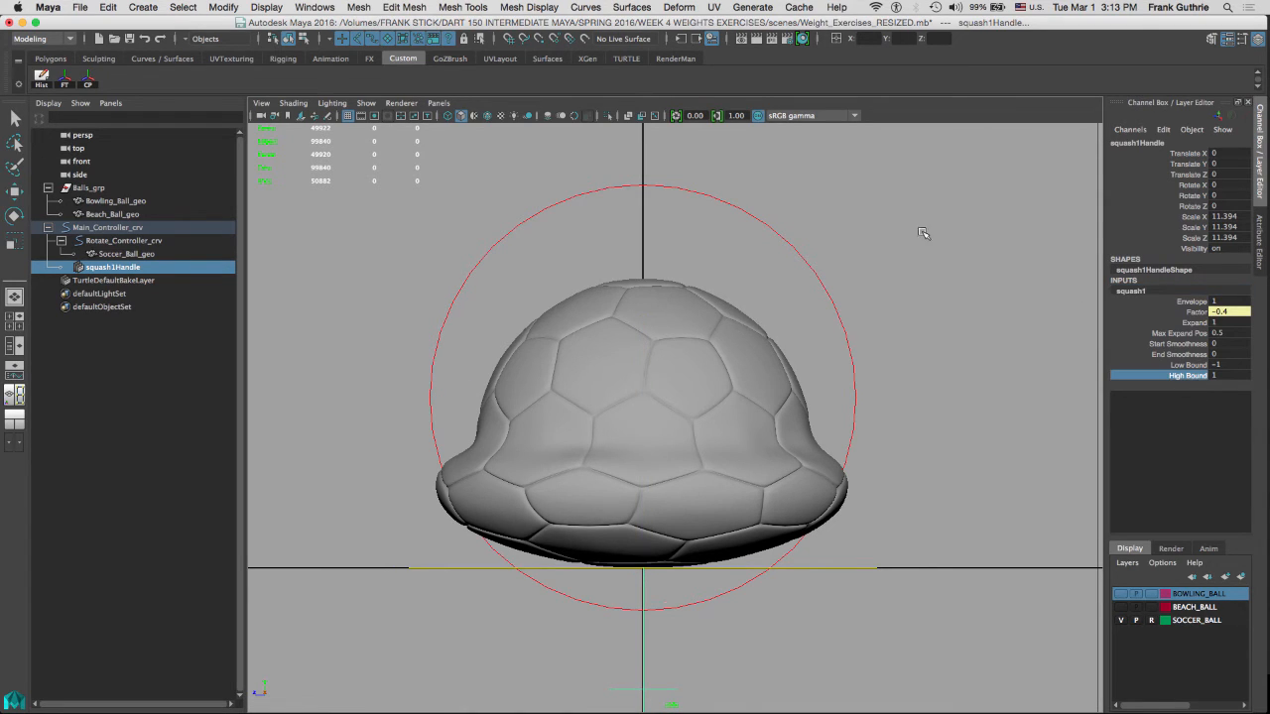
{"action": "middle_click_drag", "start_coordinate": [886, 238], "coordinate": [818, 209]}
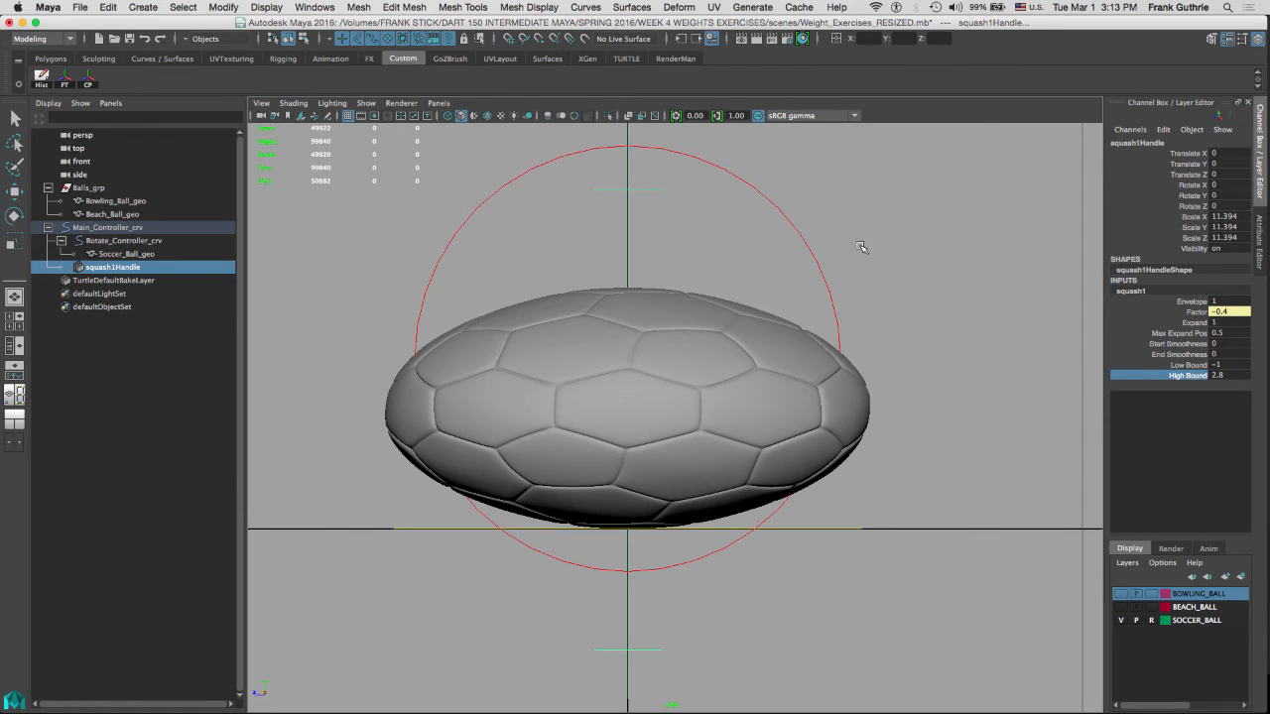
{"action": "middle_click_drag", "start_coordinate": [884, 265], "coordinate": [883, 265]}
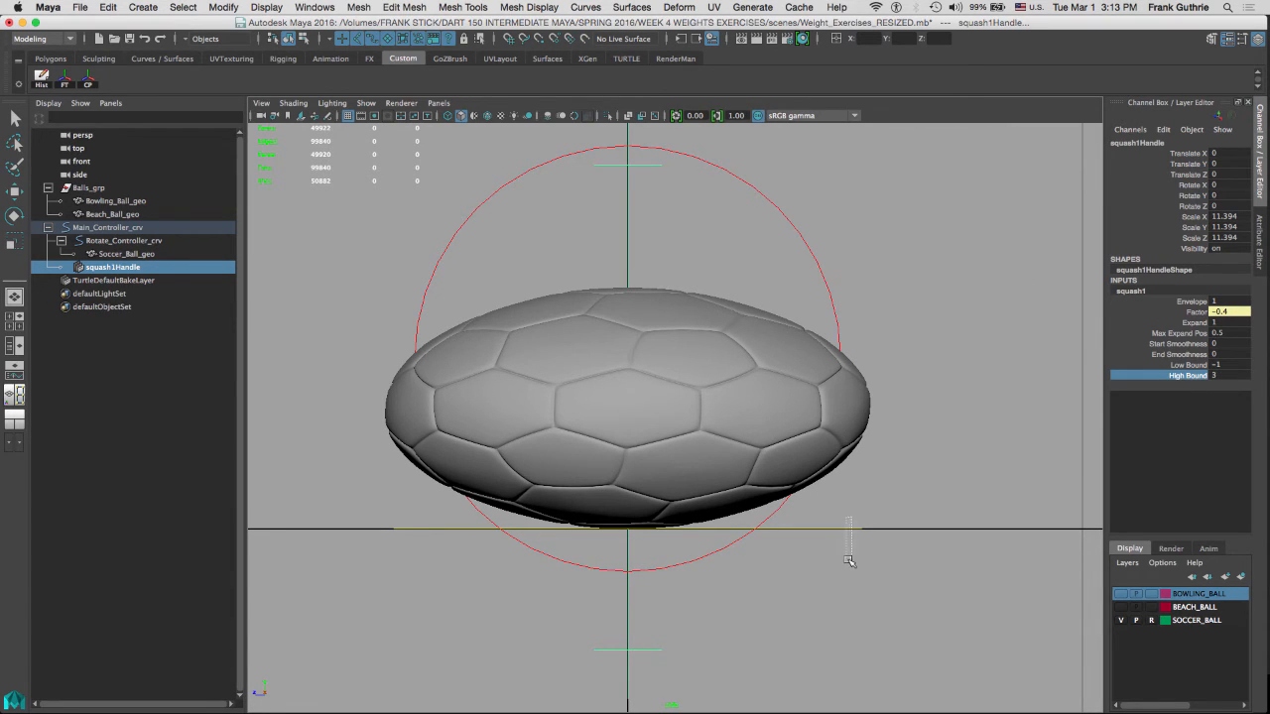
Reset Main_Controller_crv's Squash to 0 and try squashing the ball with the adjusted deformer
{"action": "key", "text": "Up"}
{"action": "key", "text": "w"}
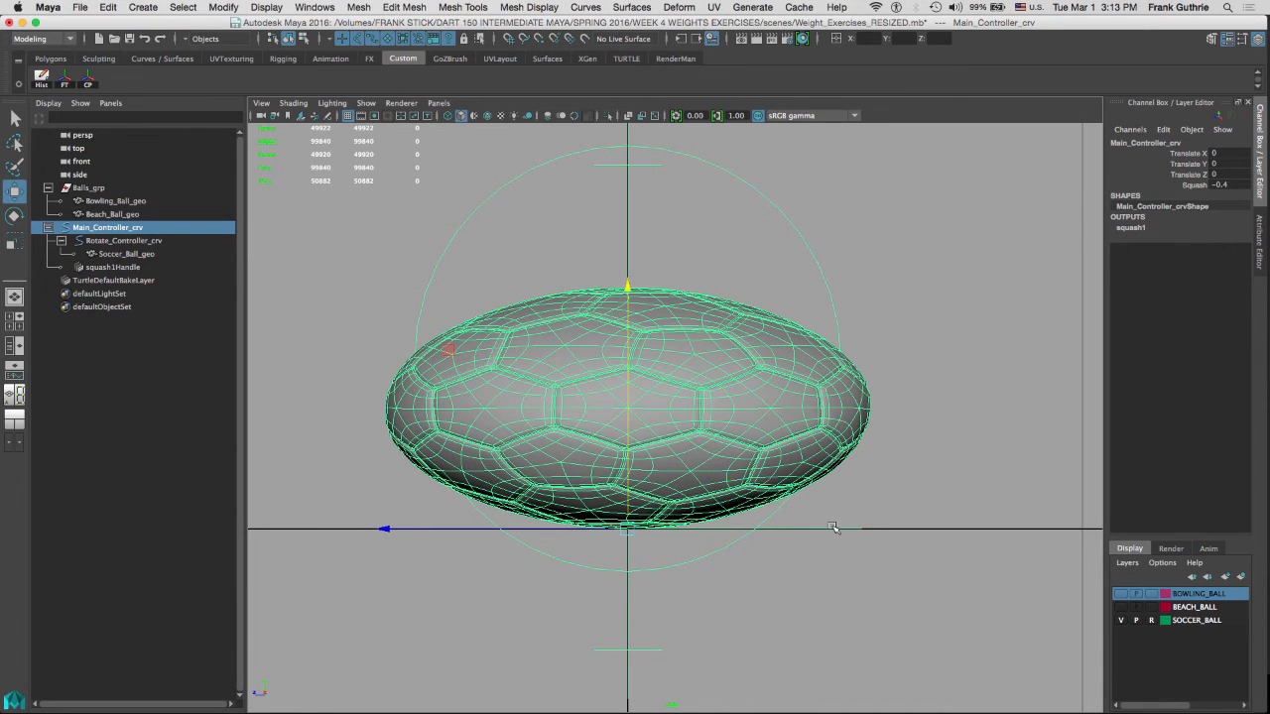
{"action": "left_click", "coordinate": [1193, 188]}
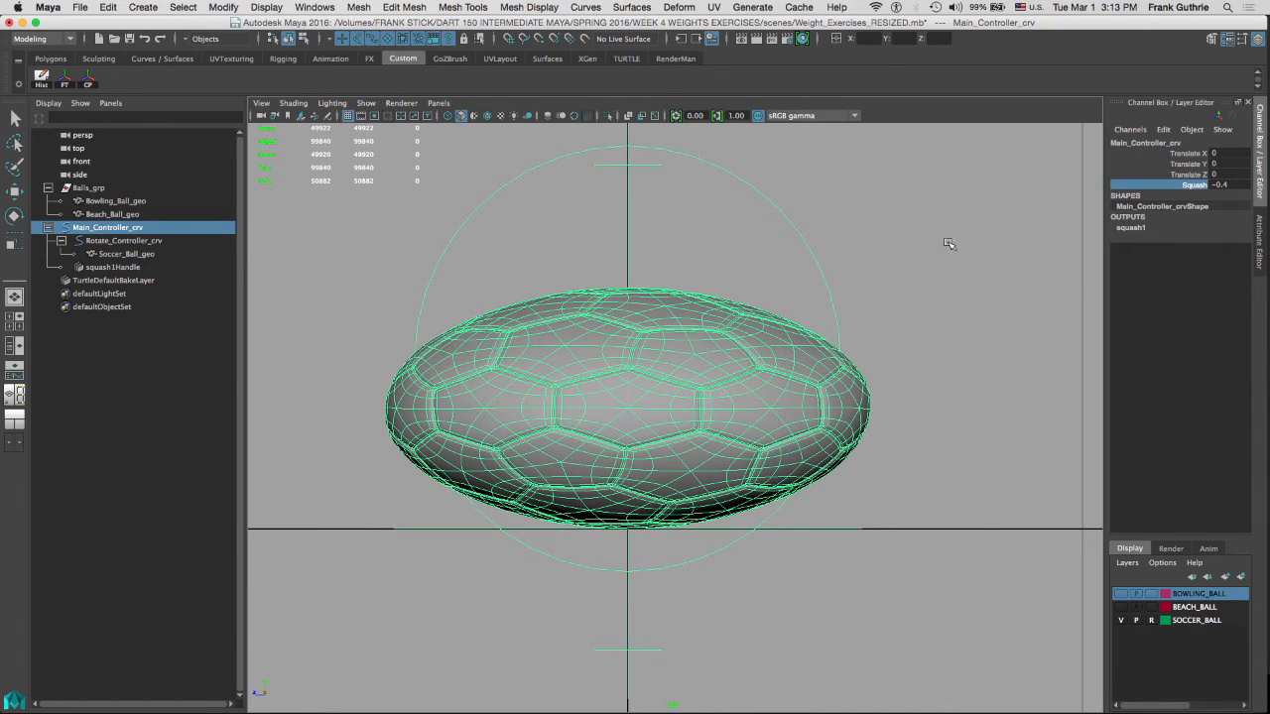
{"action": "left_click", "coordinate": [1237, 185]}
{"action": "type", "text": "0"}
{"action": "key", "text": "Return"}
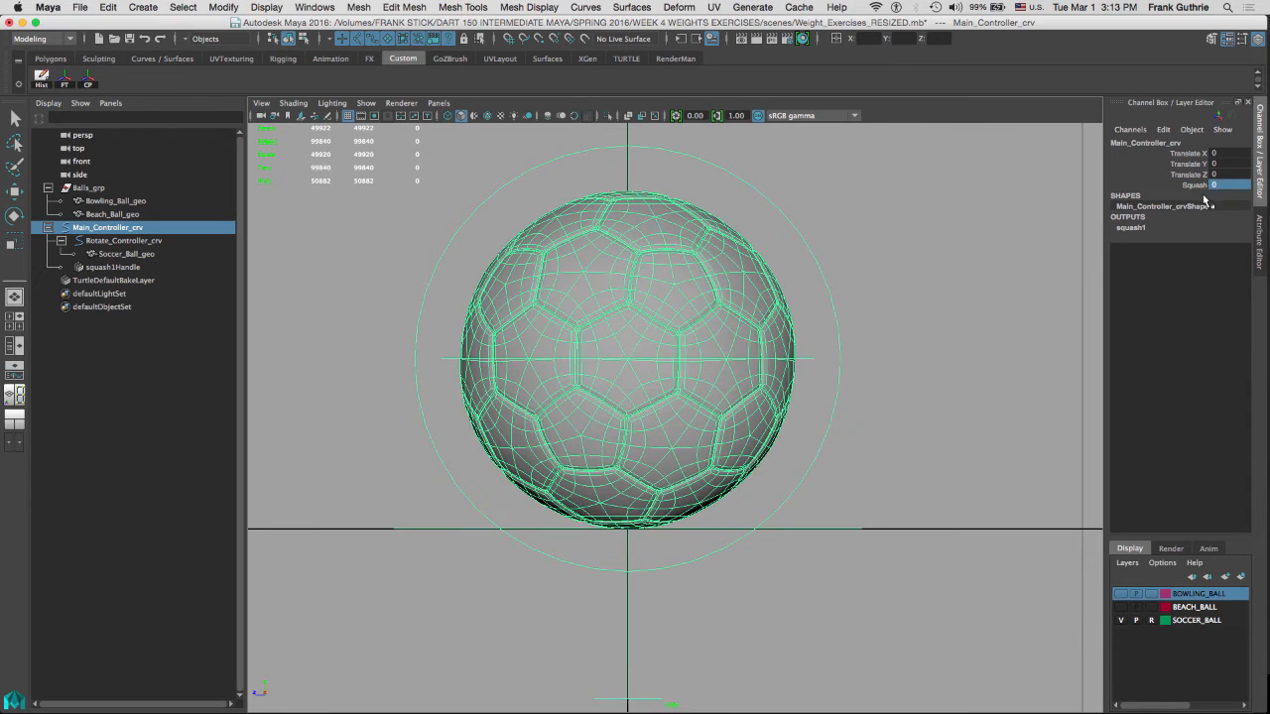
{"action": "left_click", "coordinate": [1196, 186]}
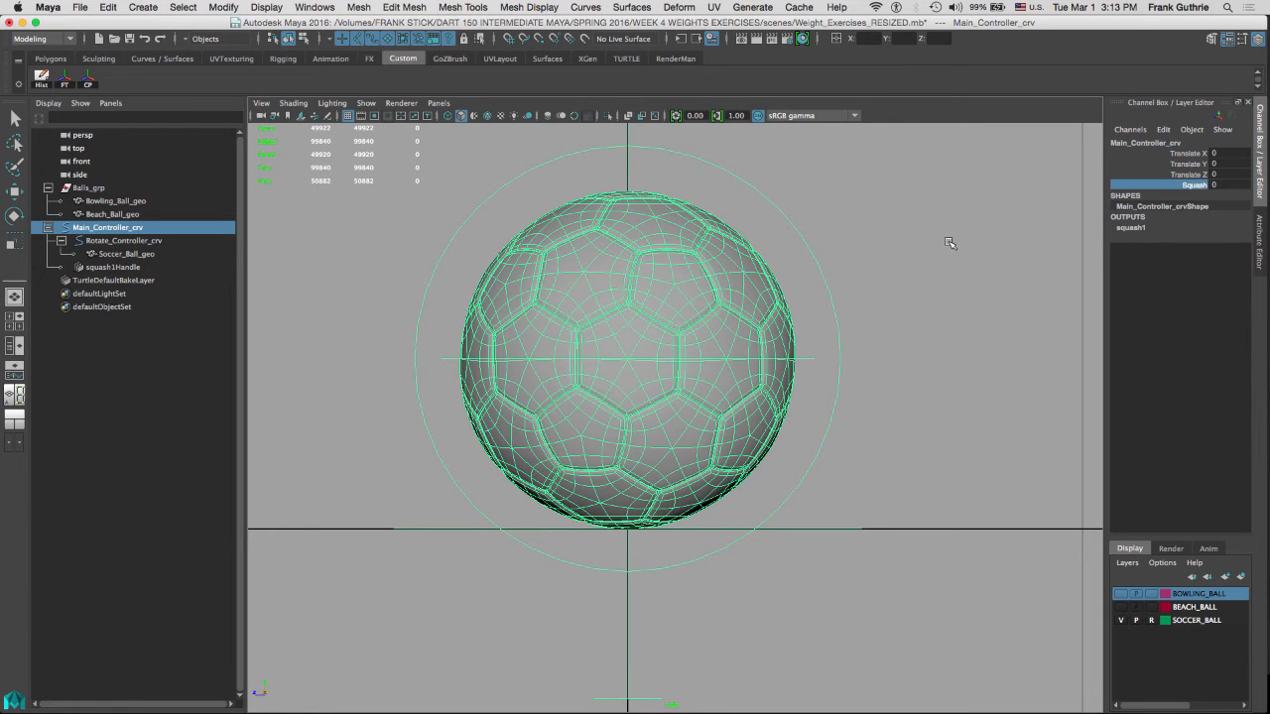
{"action": "mouse_move", "coordinate": [989, 241]}
{"action": "middle_mouse_down"}
{"action": "mouse_move", "coordinate": [967, 241]}
{"action": "mouse_move", "coordinate": [984, 246]}
{"action": "middle_mouse_up"}
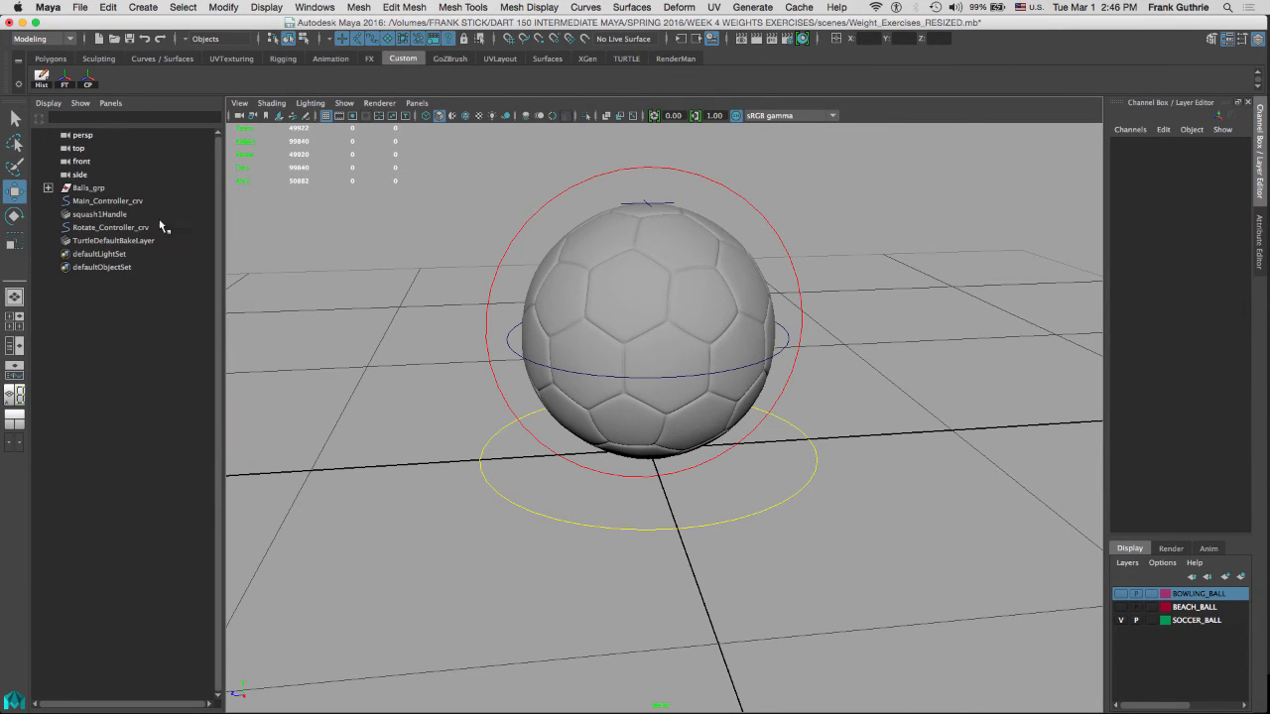
Select the soccer ball mesh and reveal Soccer_Ball_geo inside Balls_grp in the Outliner
{"action": "left_click", "coordinate": [104, 202]}
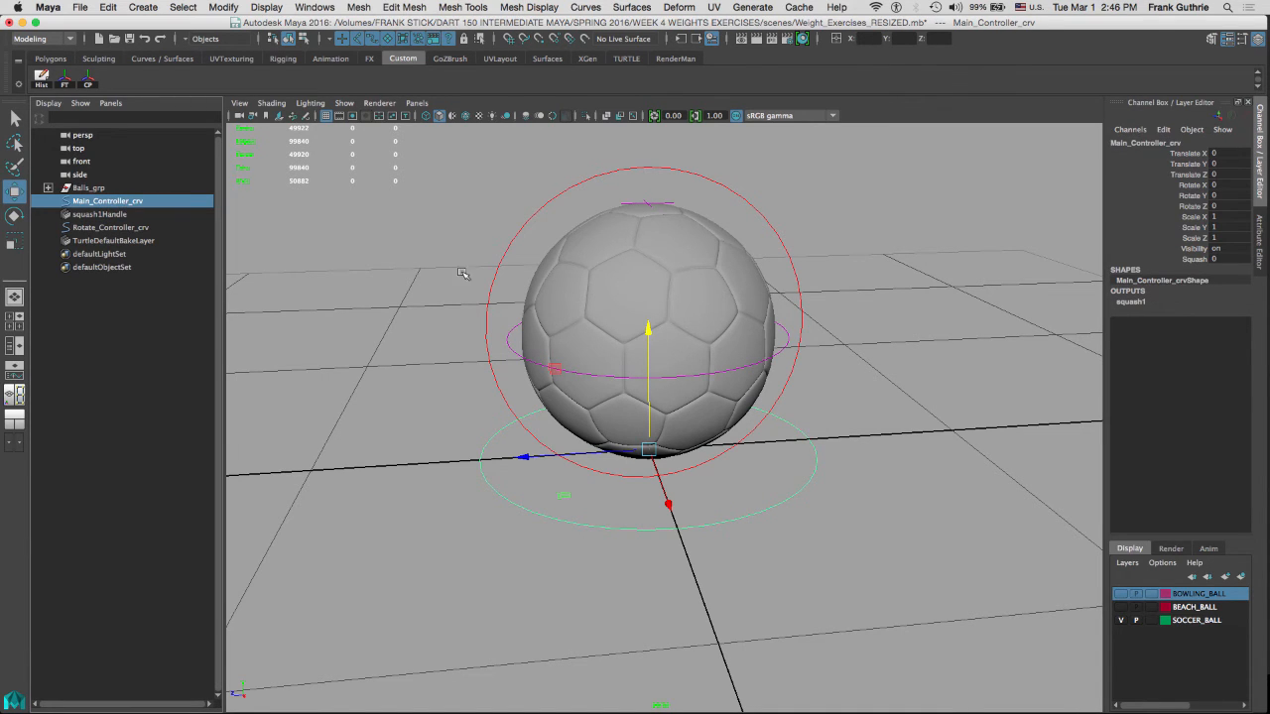
{"action": "left_click", "coordinate": [516, 231]}
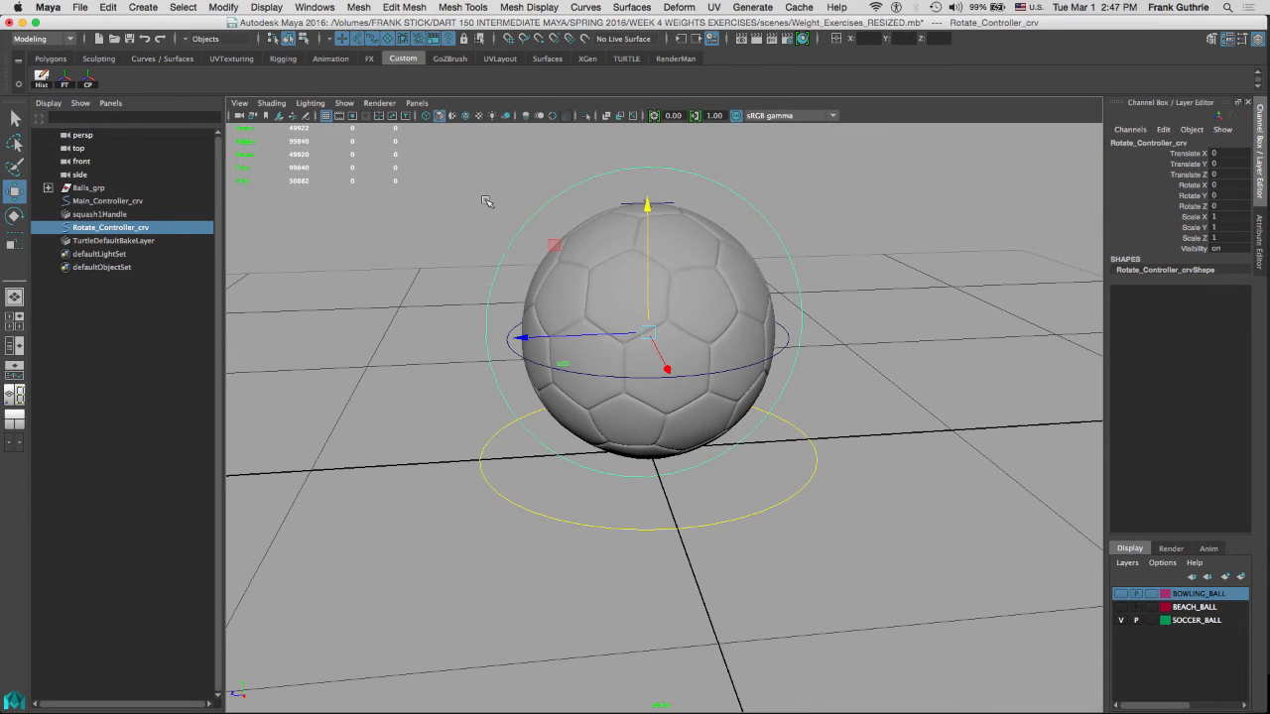
{"action": "left_click", "coordinate": [568, 220]}
{"action": "left_click", "coordinate": [584, 246]}
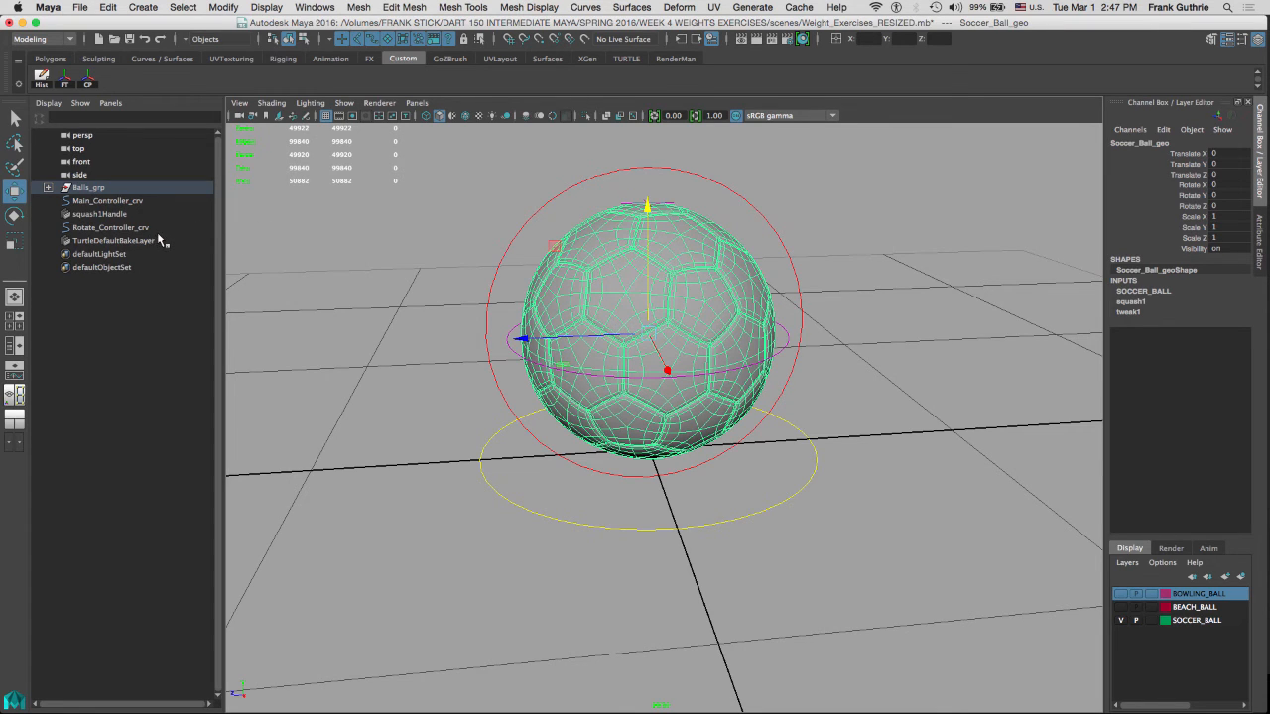
{"action": "key", "text": "f"}
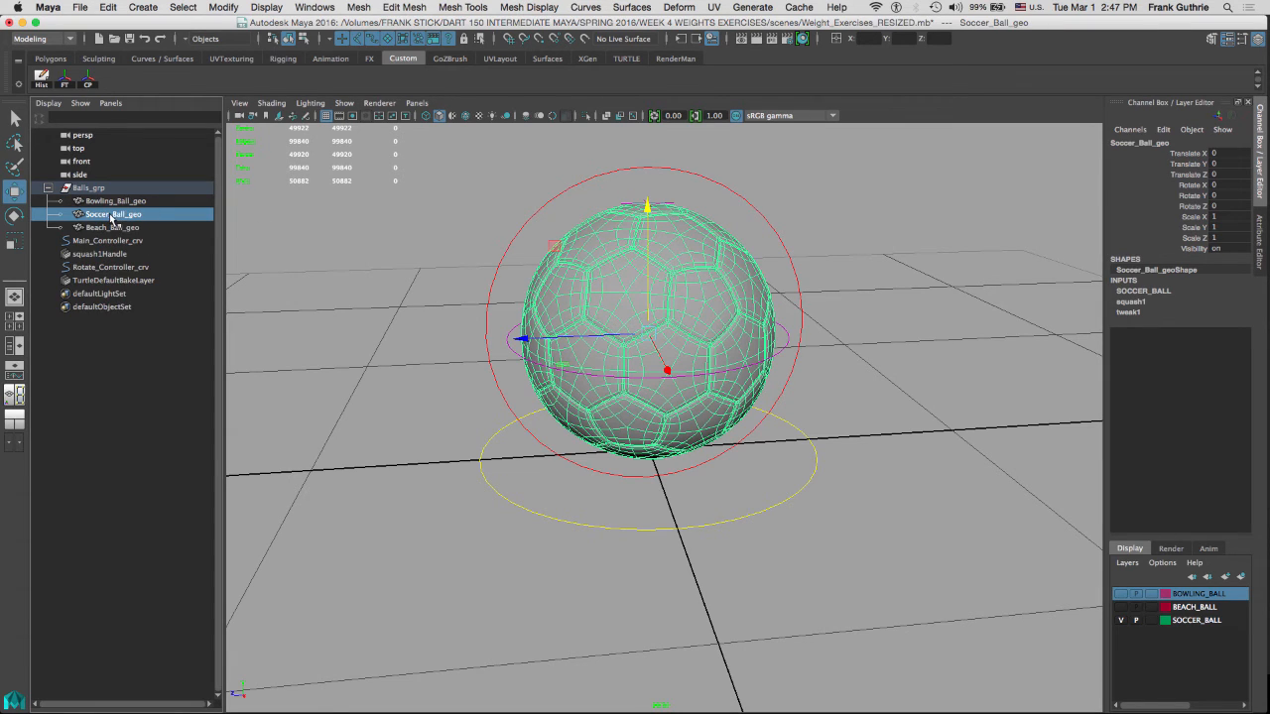
Unparent Soccer_Ball_geo from Balls_grp
{"action": "middle_click_drag", "start_coordinate": [112, 214], "coordinate": [133, 379]}
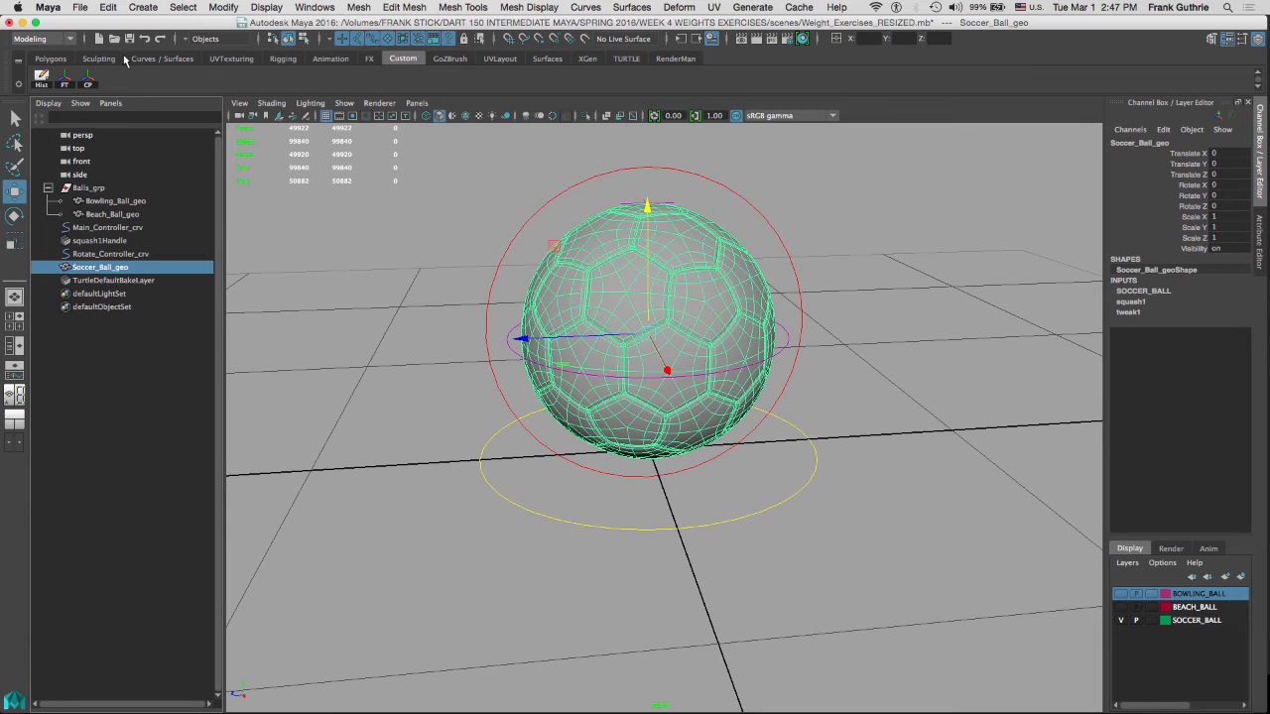
{"action": "key", "text": "ctrl+z"}
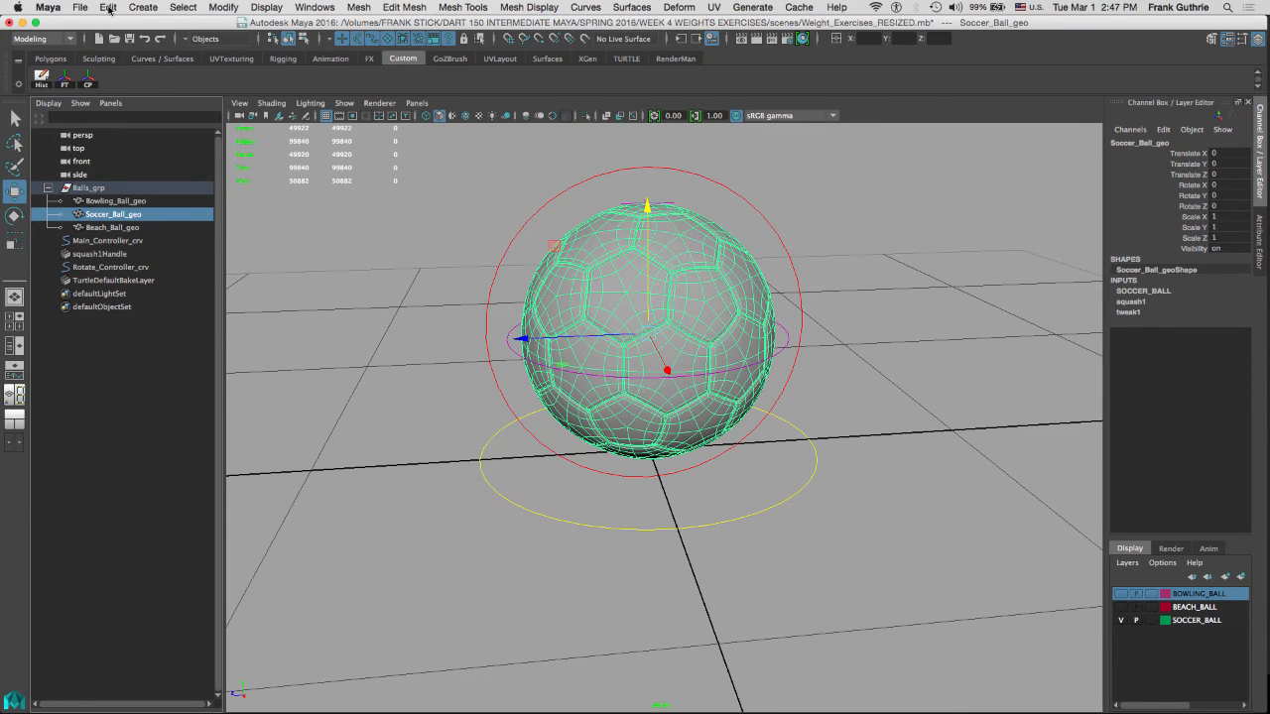
{"action": "left_click", "coordinate": [108, 8]}
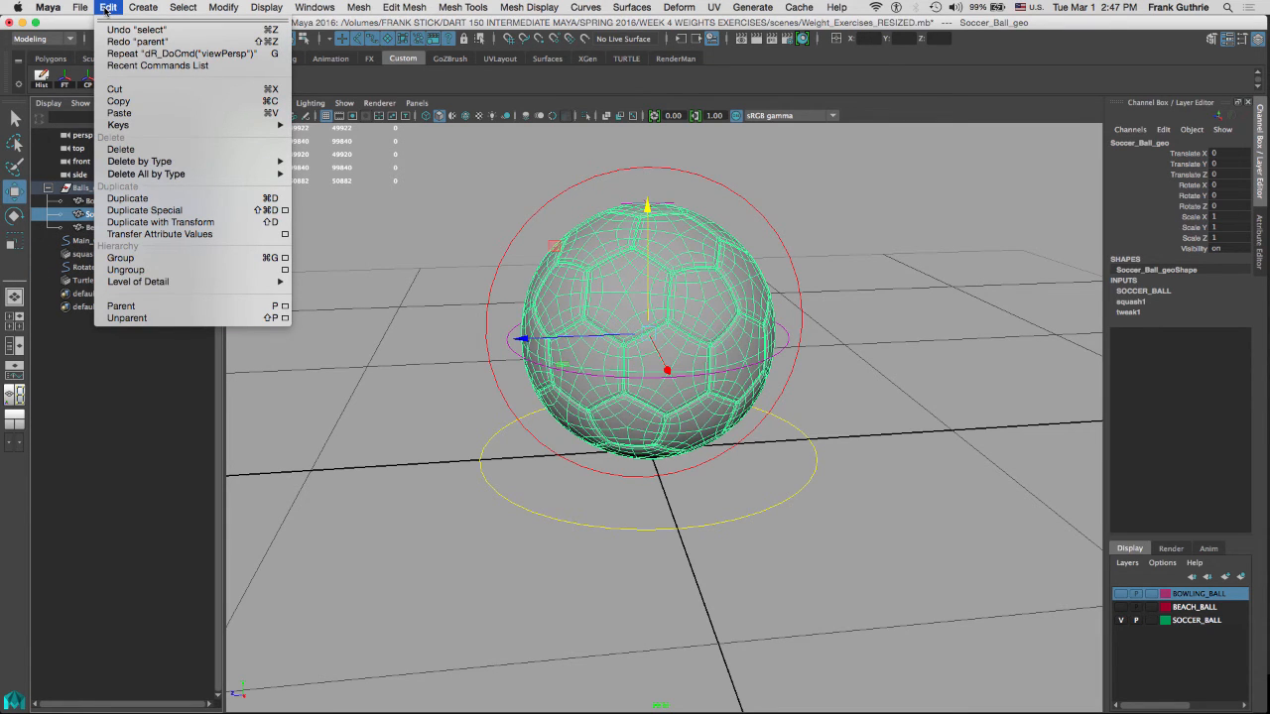
{"action": "left_click", "coordinate": [112, 271]}
{"action": "left_click", "coordinate": [110, 8]}
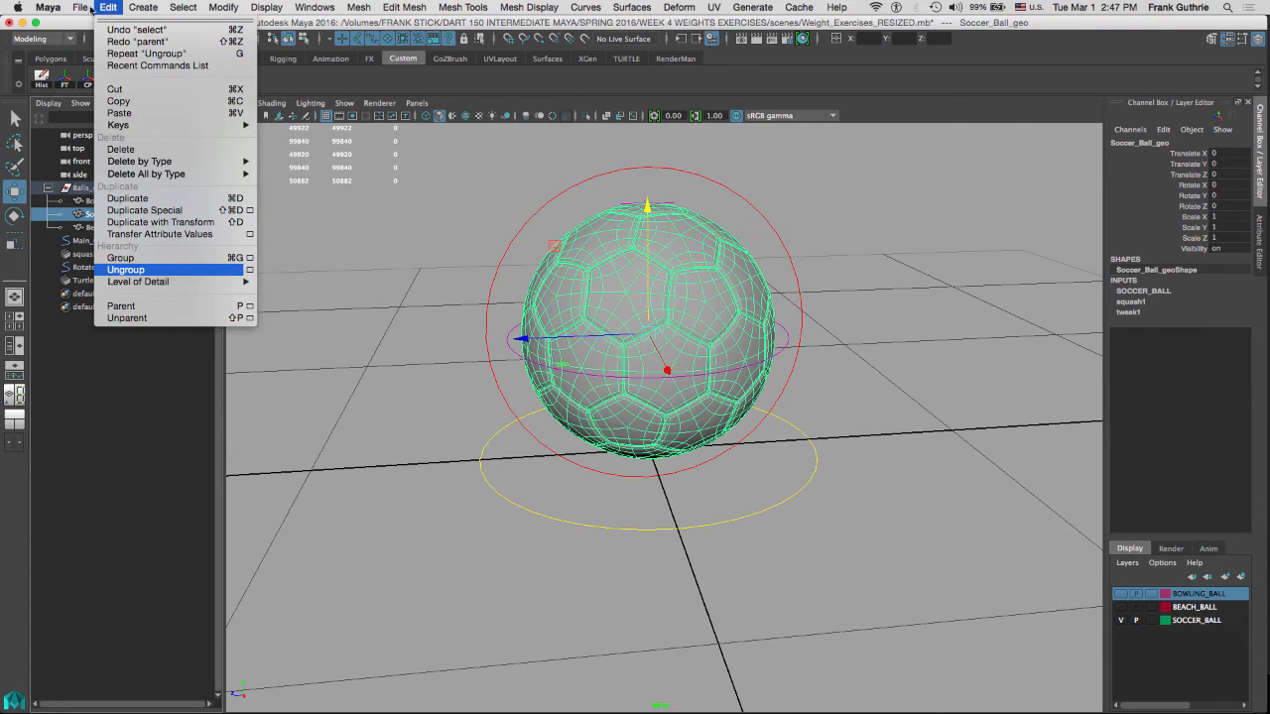
{"action": "left_click", "coordinate": [127, 318]}
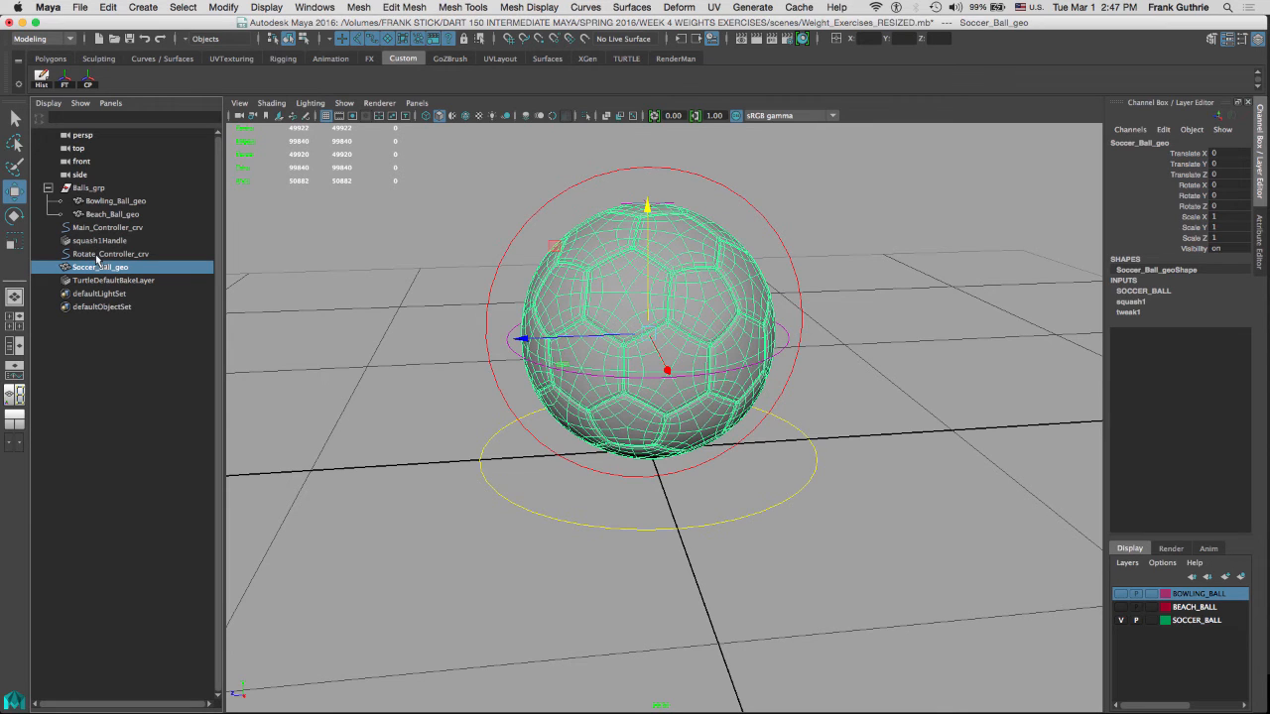
Parent Soccer_Ball_geo under Rotate_Controller_crv in the Outliner
{"action": "left_click", "coordinate": [98, 255]}
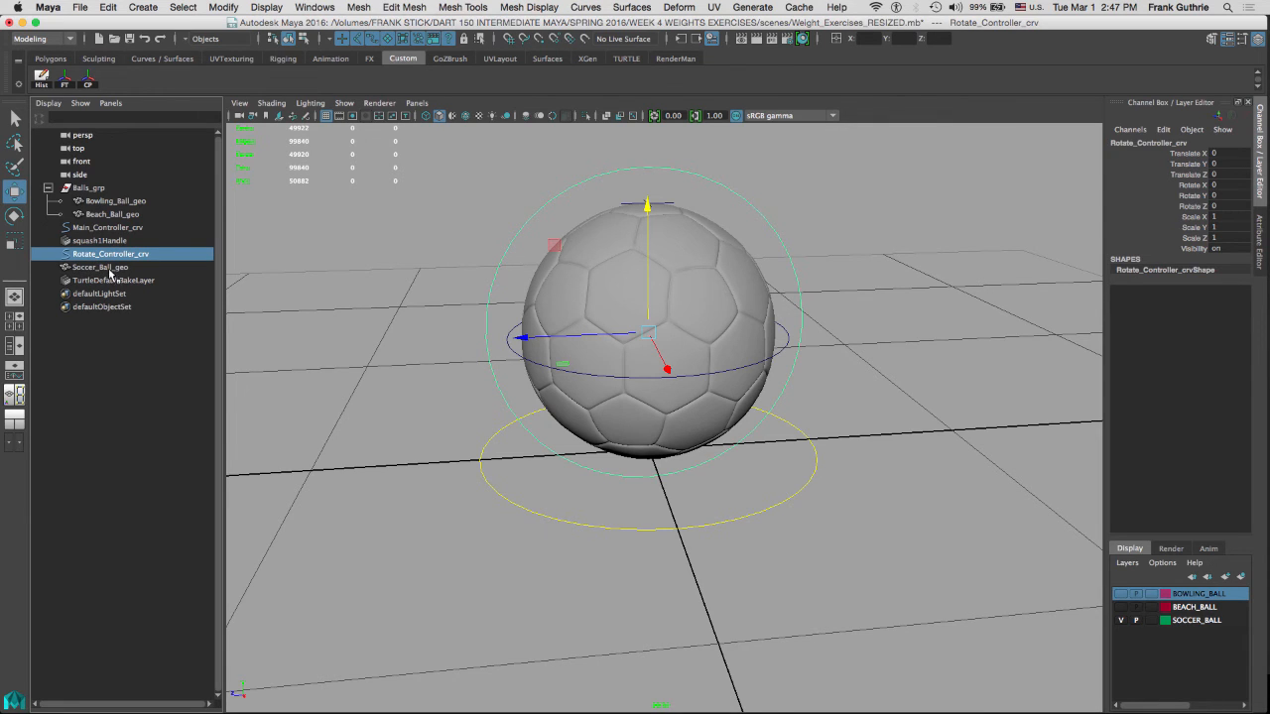
{"action": "middle_click_drag", "start_coordinate": [107, 255], "coordinate": [111, 266]}
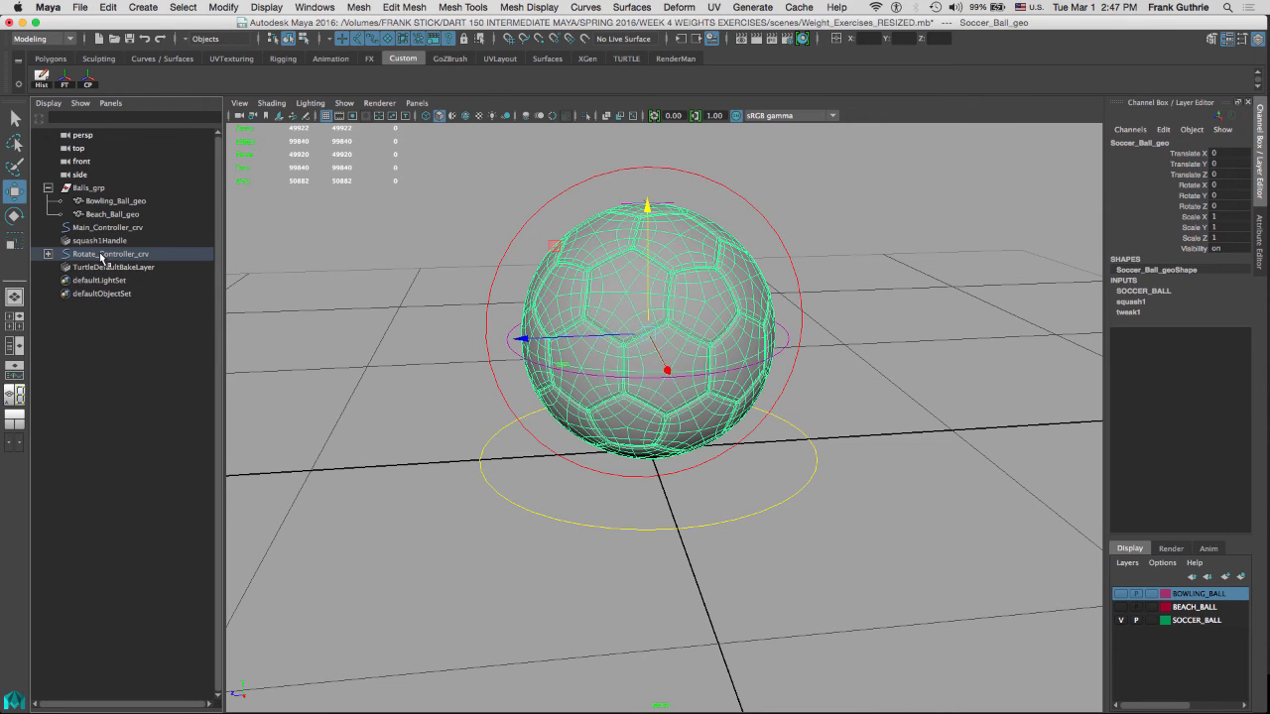
Test-rotate the soccer ball with the red Rotate_Controller_crv and return it to its unrotated pose
{"action": "left_click", "coordinate": [516, 255]}
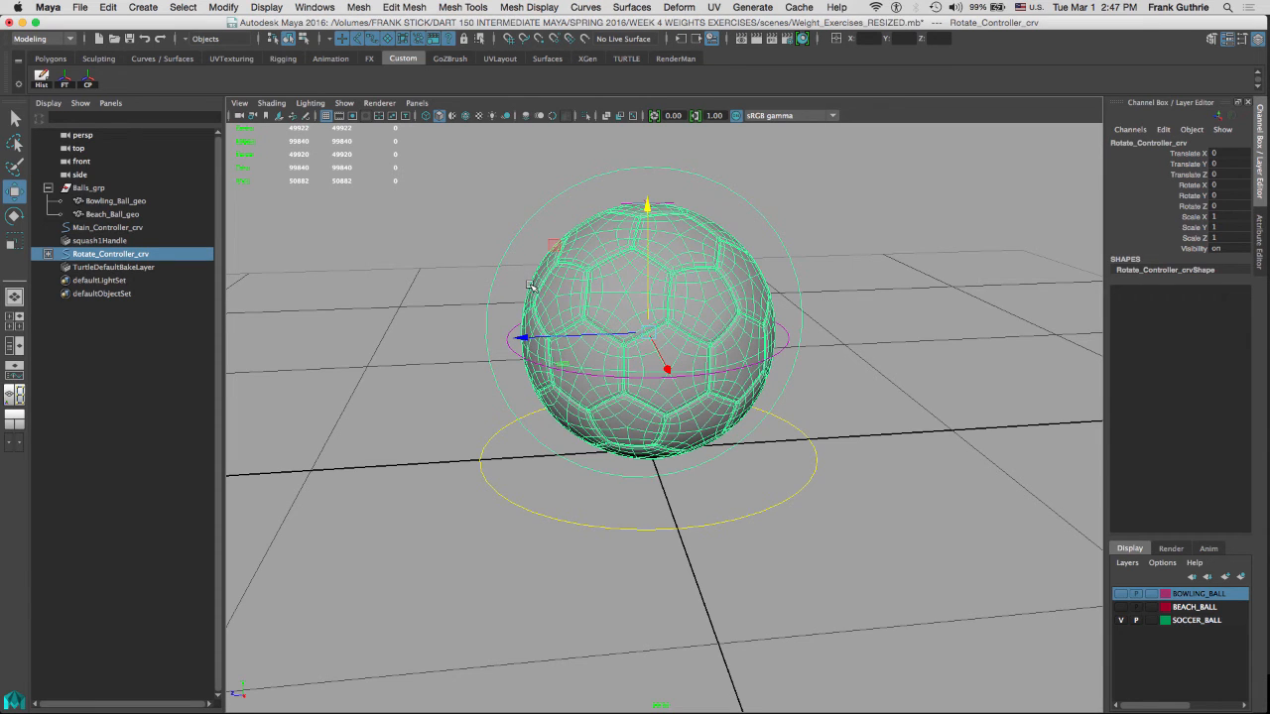
{"action": "key", "text": "e"}
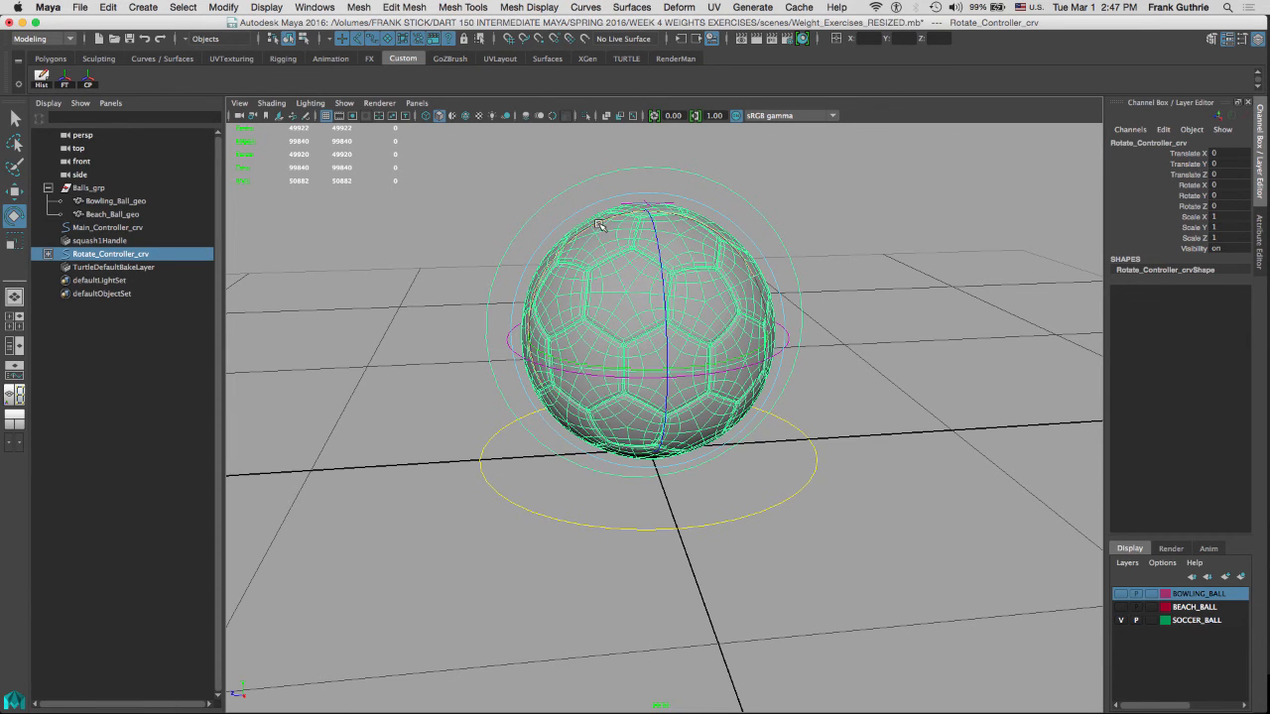
{"action": "left_click_drag", "start_coordinate": [599, 226], "coordinate": [498, 198]}
{"action": "left_click", "coordinate": [489, 203]}
{"action": "left_click", "coordinate": [513, 261]}
Parent squash1Handle and Rotate_Controller_crv under Main_Controller_crv in the Outliner
{"action": "left_click", "coordinate": [106, 229]}
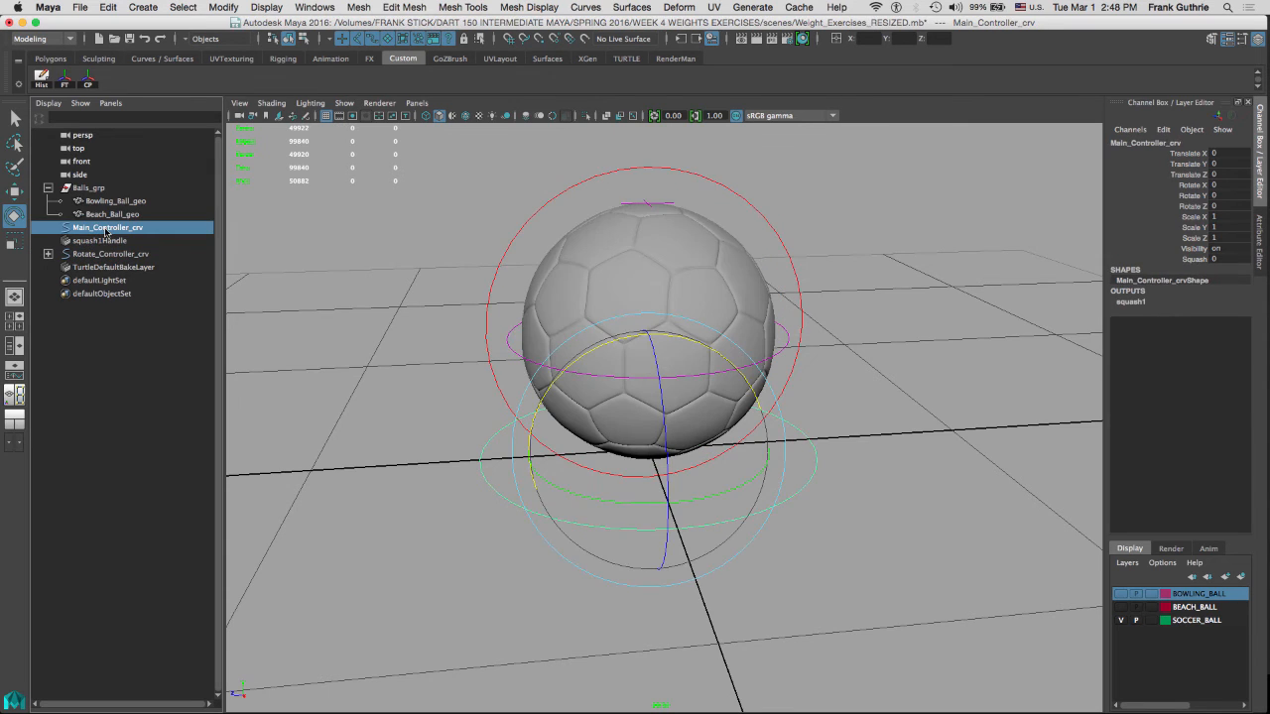
{"action": "left_click", "coordinate": [465, 261]}
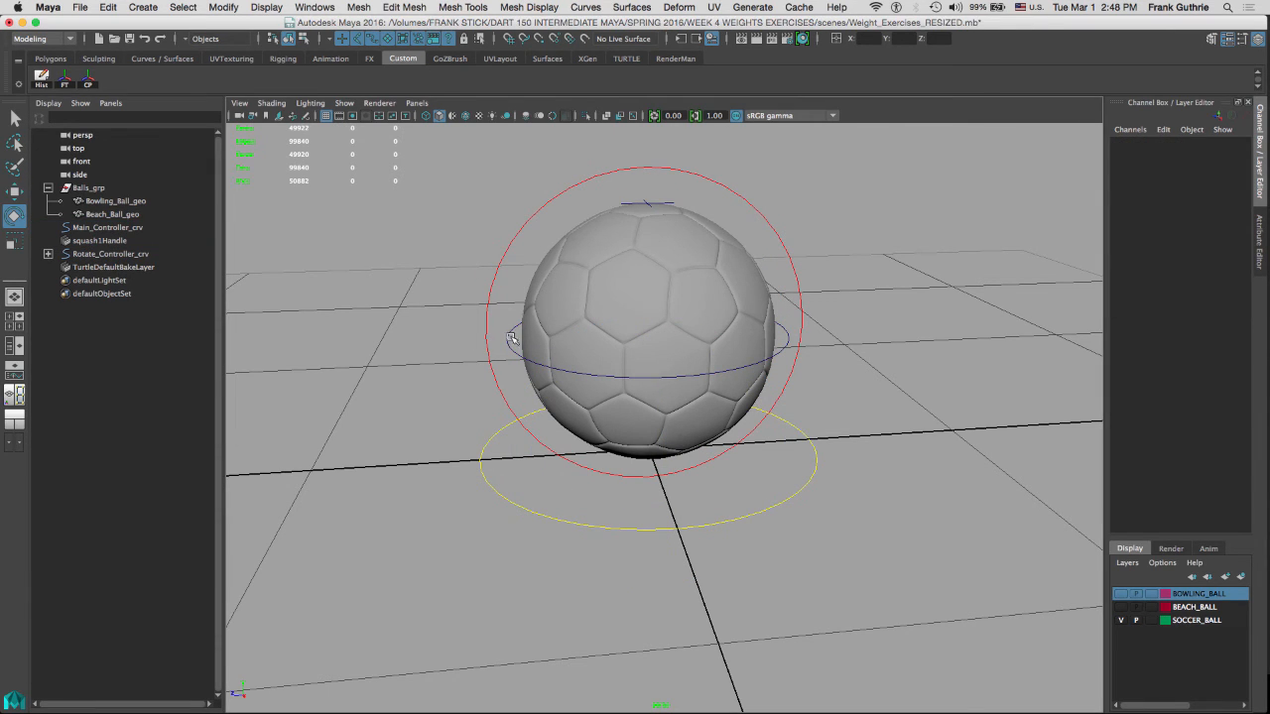
{"action": "left_click", "coordinate": [104, 228]}
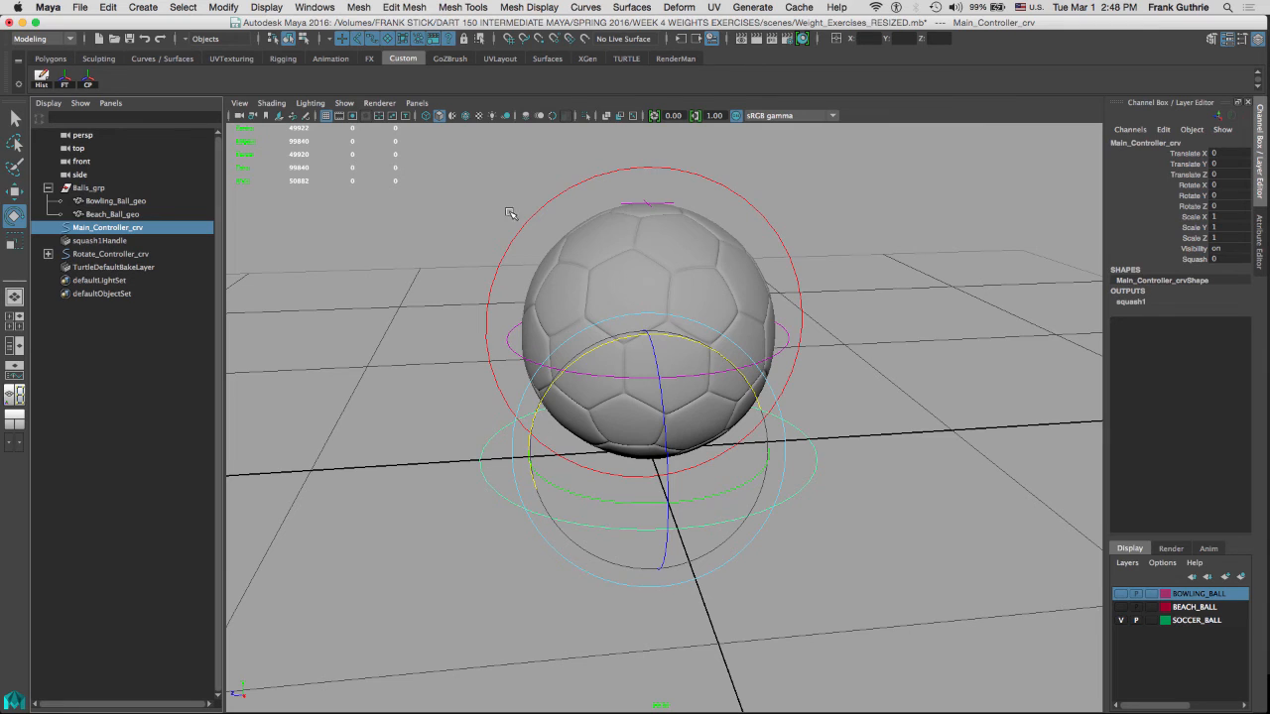
{"action": "left_click", "coordinate": [560, 206]}
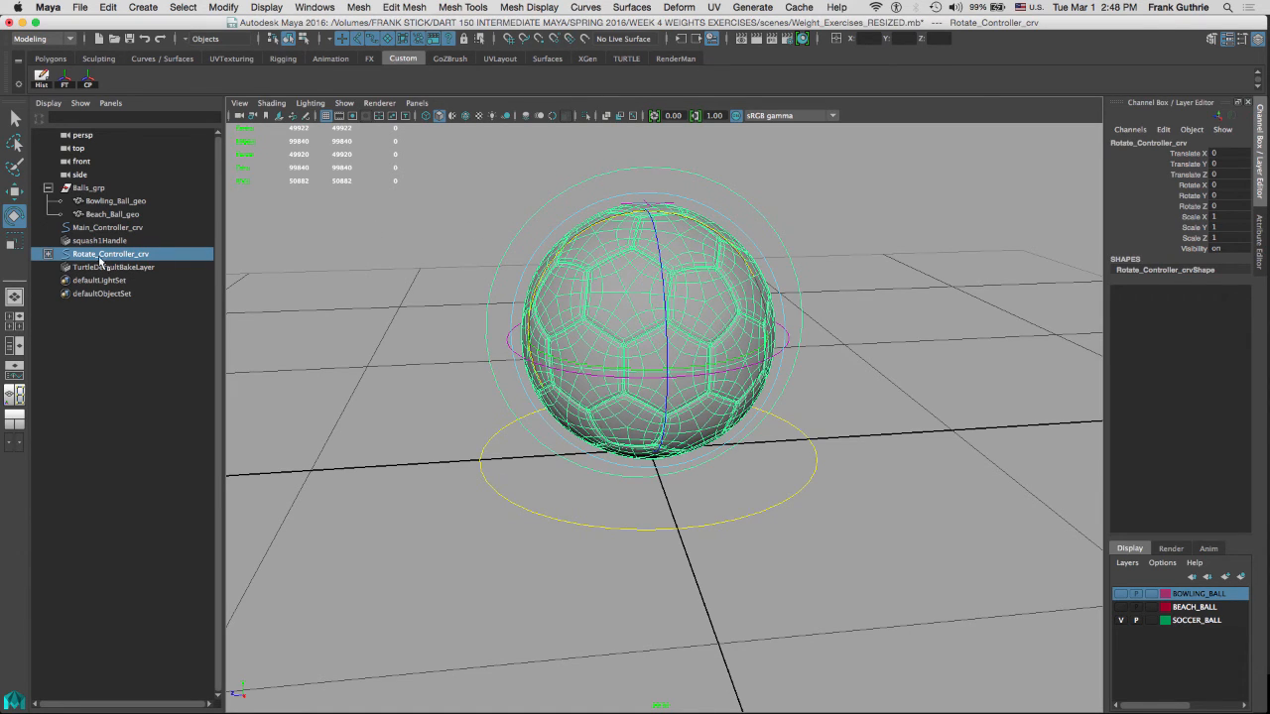
{"action": "left_click", "coordinate": [96, 241]}
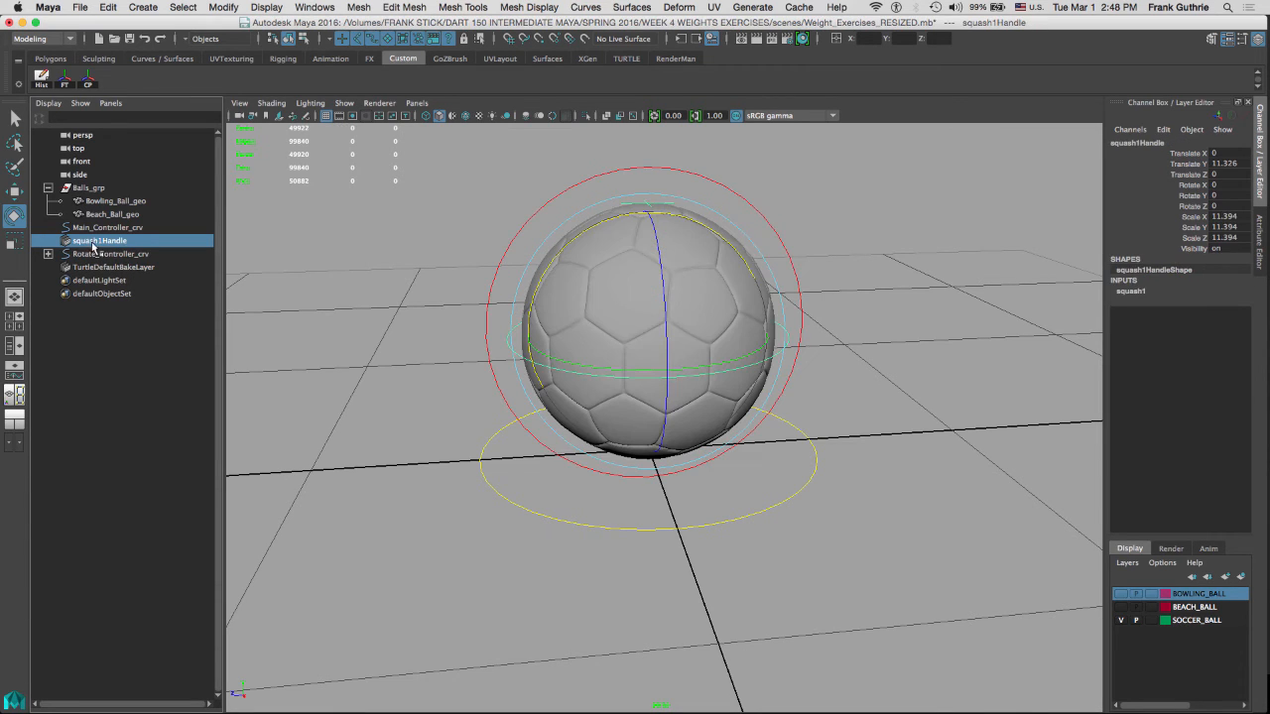
{"action": "mouse_move", "coordinate": [98, 245]}
{"action": "middle_mouse_down"}
{"action": "mouse_move", "coordinate": [105, 230]}
{"action": "mouse_move", "coordinate": [117, 249]}
{"action": "mouse_move", "coordinate": [121, 238]}
{"action": "mouse_move", "coordinate": [100, 234]}
{"action": "middle_mouse_up"}
{"action": "left_click", "coordinate": [104, 242]}
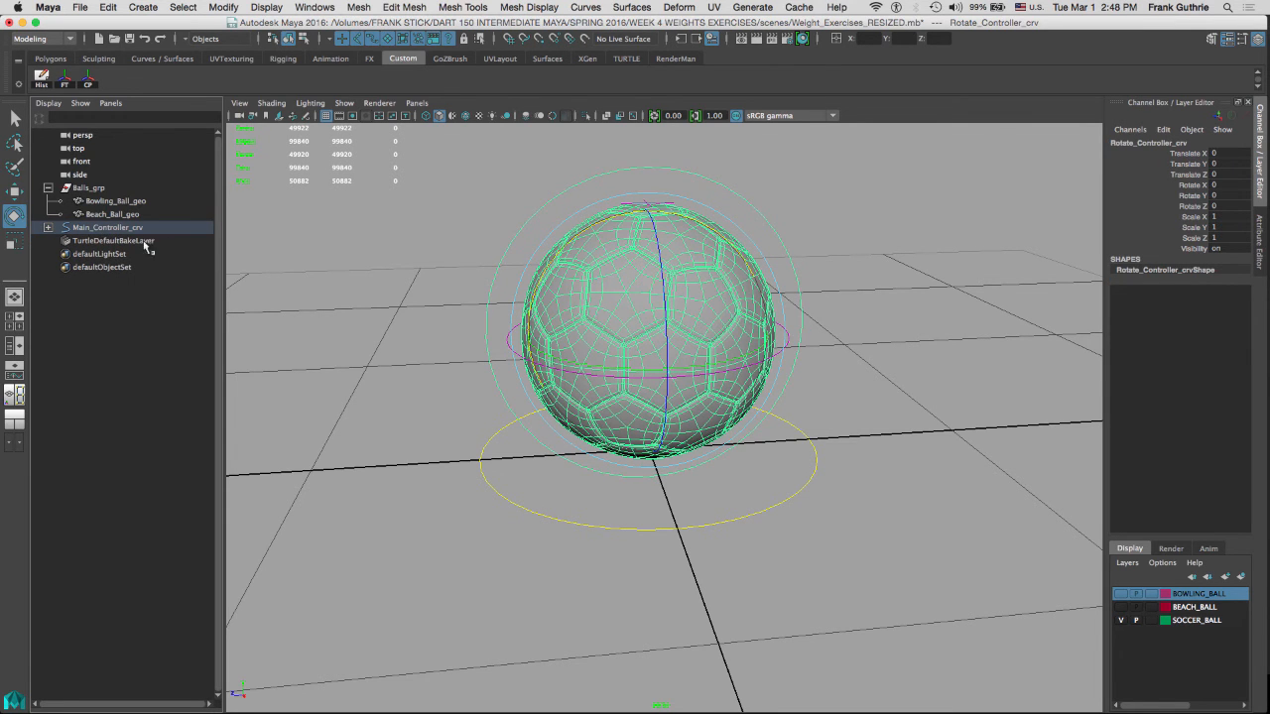
{"action": "left_click", "coordinate": [319, 244]}
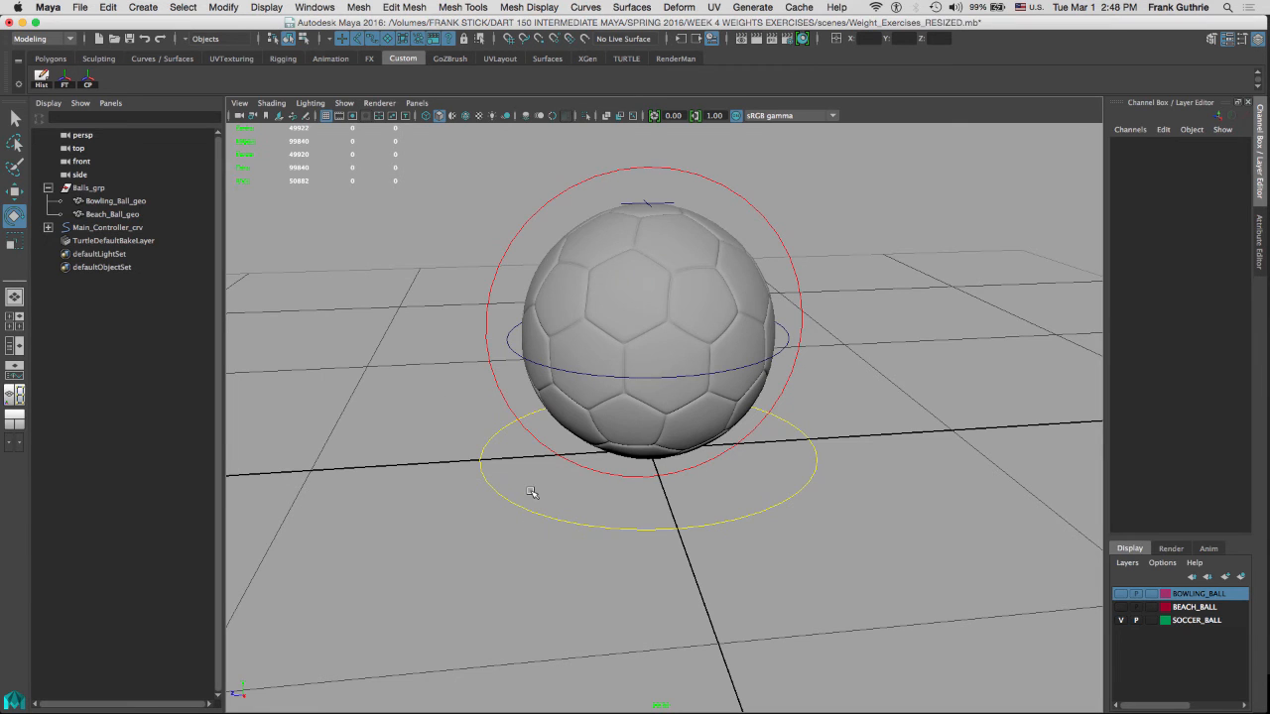
Expand Main_Controller_crv in the Outliner down to Soccer_Ball_geo and check each nested object of the rig
{"action": "left_click", "coordinate": [510, 508]}
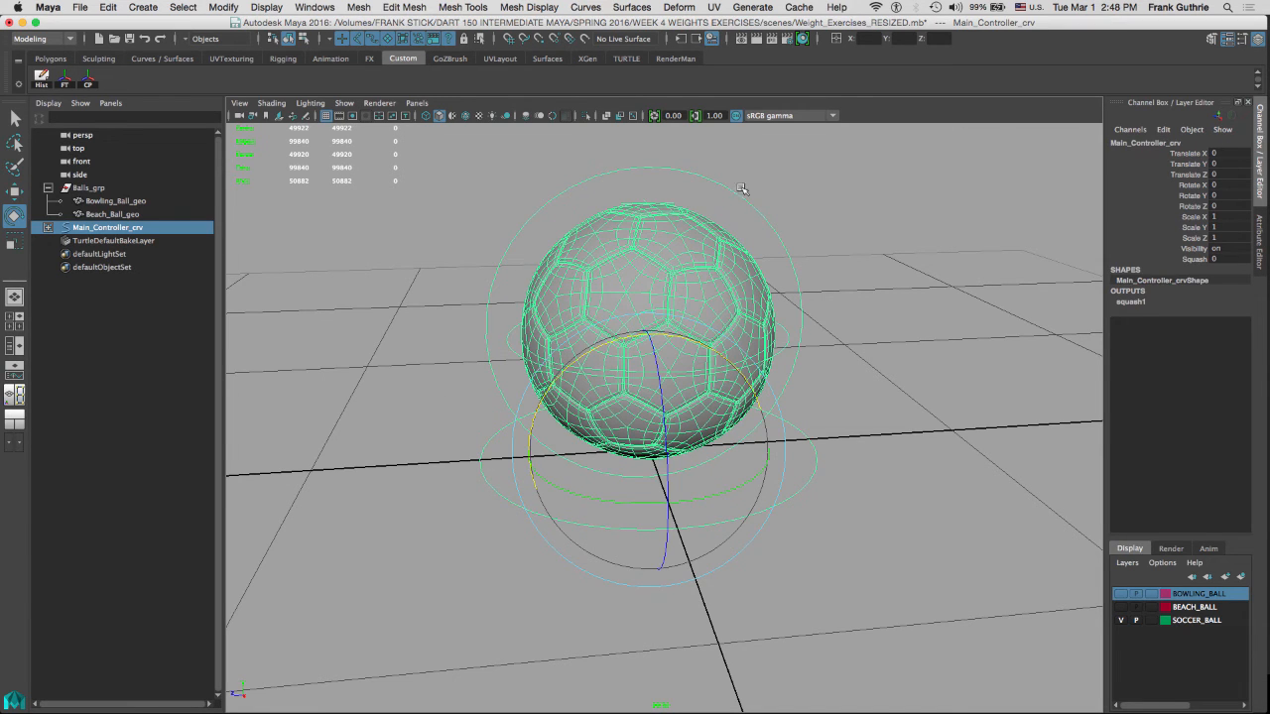
{"action": "left_click", "coordinate": [48, 228]}
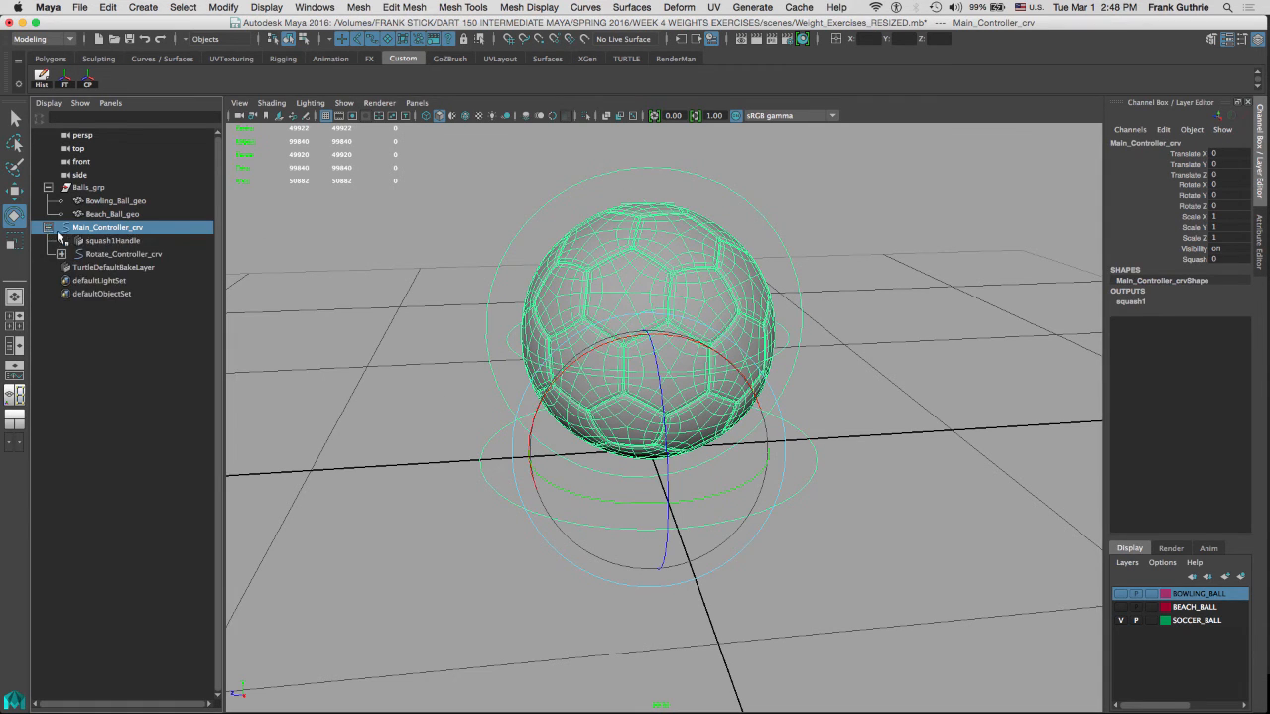
{"action": "left_click", "coordinate": [109, 254]}
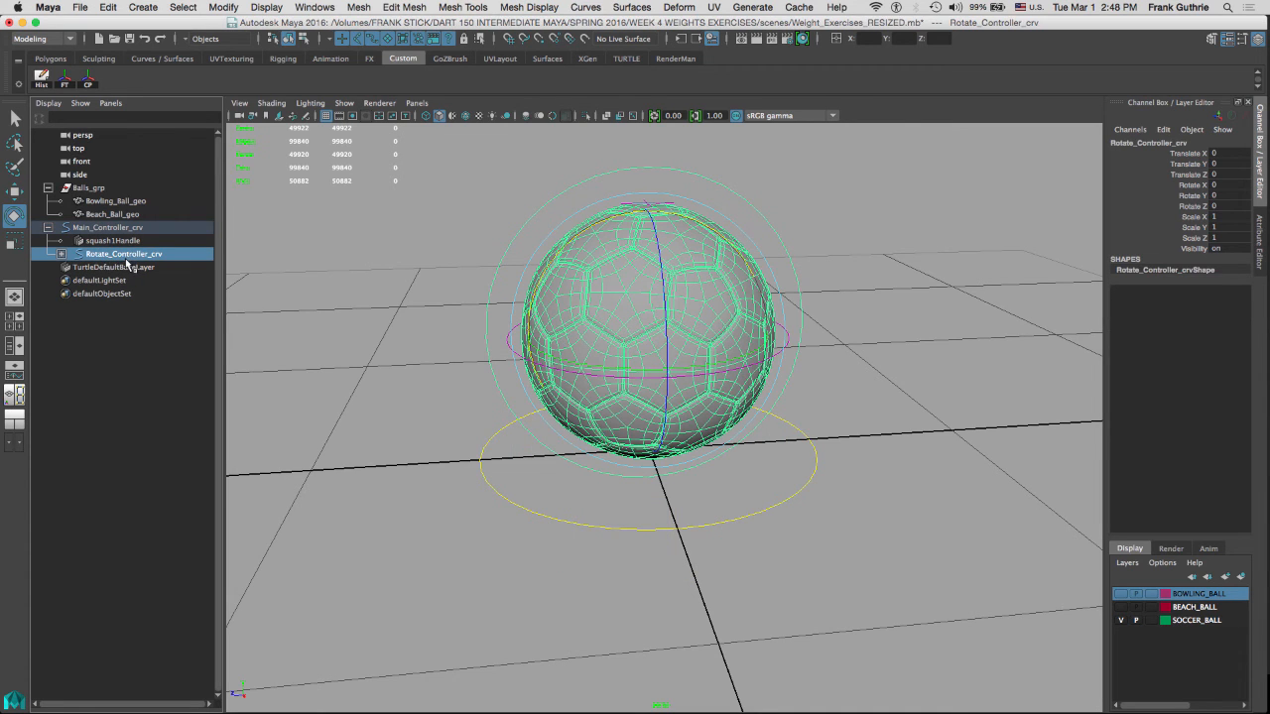
{"action": "left_click", "coordinate": [62, 254]}
{"action": "left_click", "coordinate": [114, 268]}
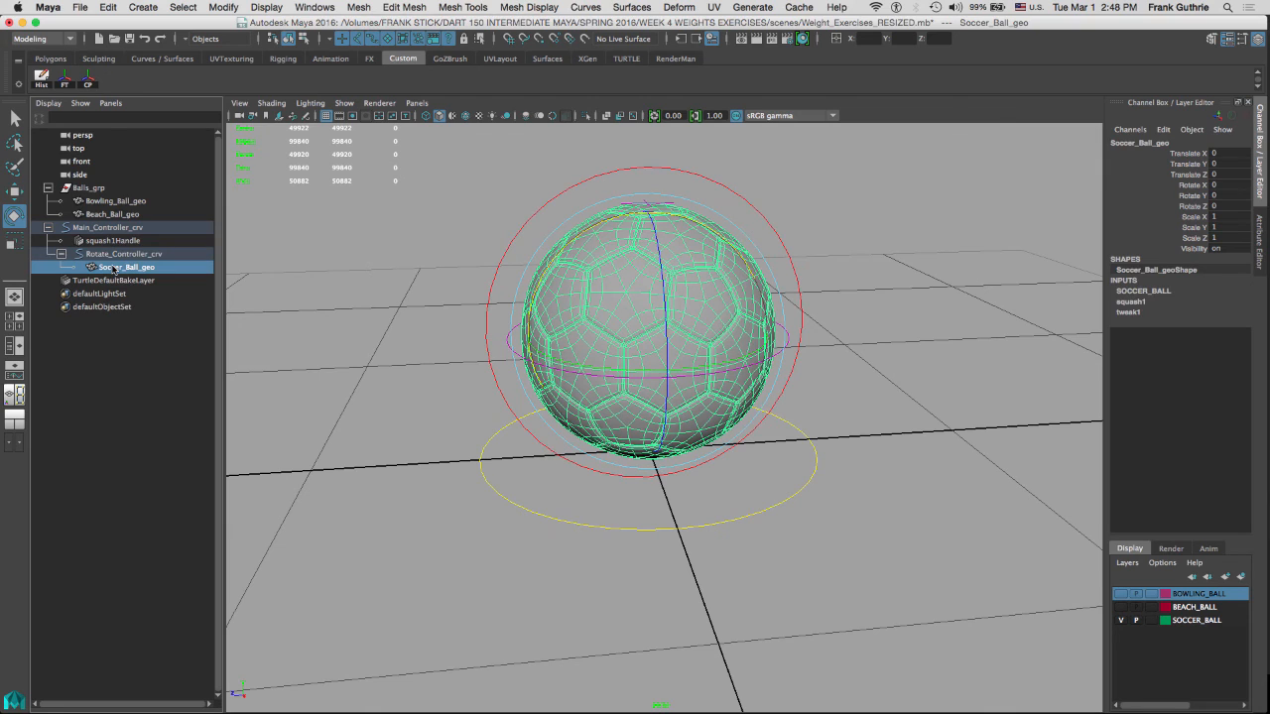
{"action": "left_click", "coordinate": [104, 241]}
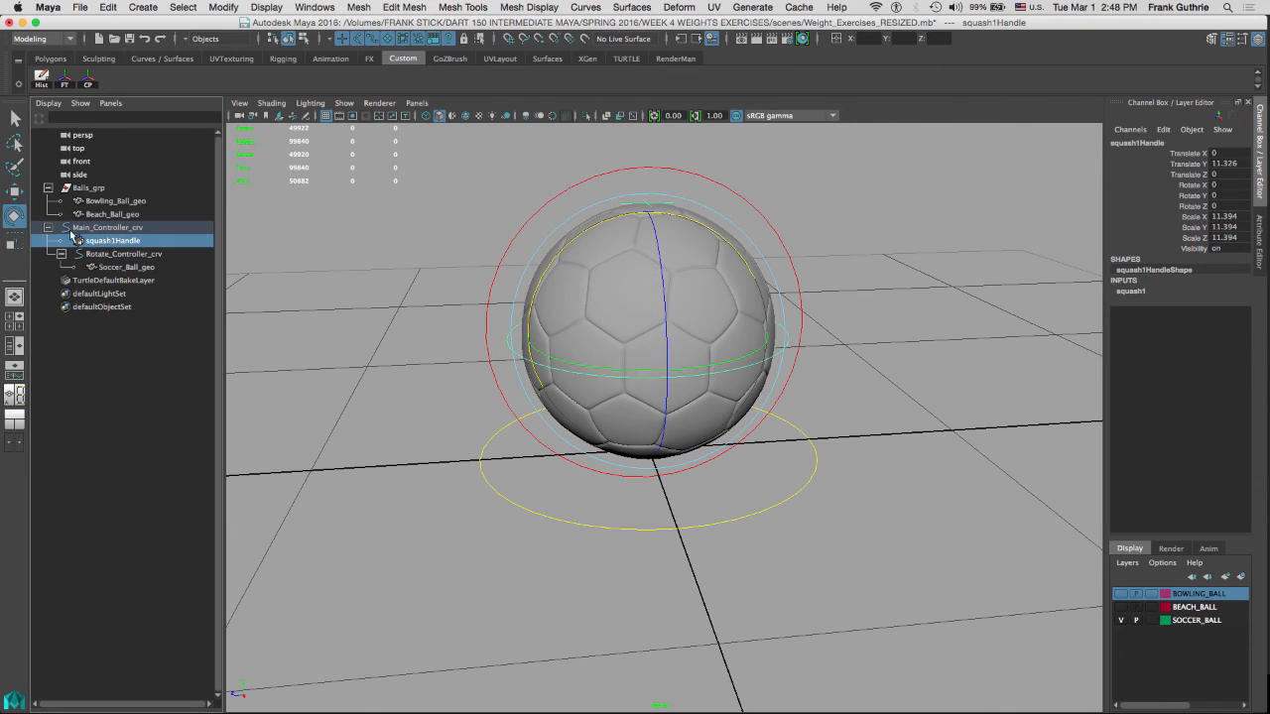
Stretch the ball by setting Main_Controller_crv's Squash to 0.3
{"action": "left_click", "coordinate": [107, 228]}
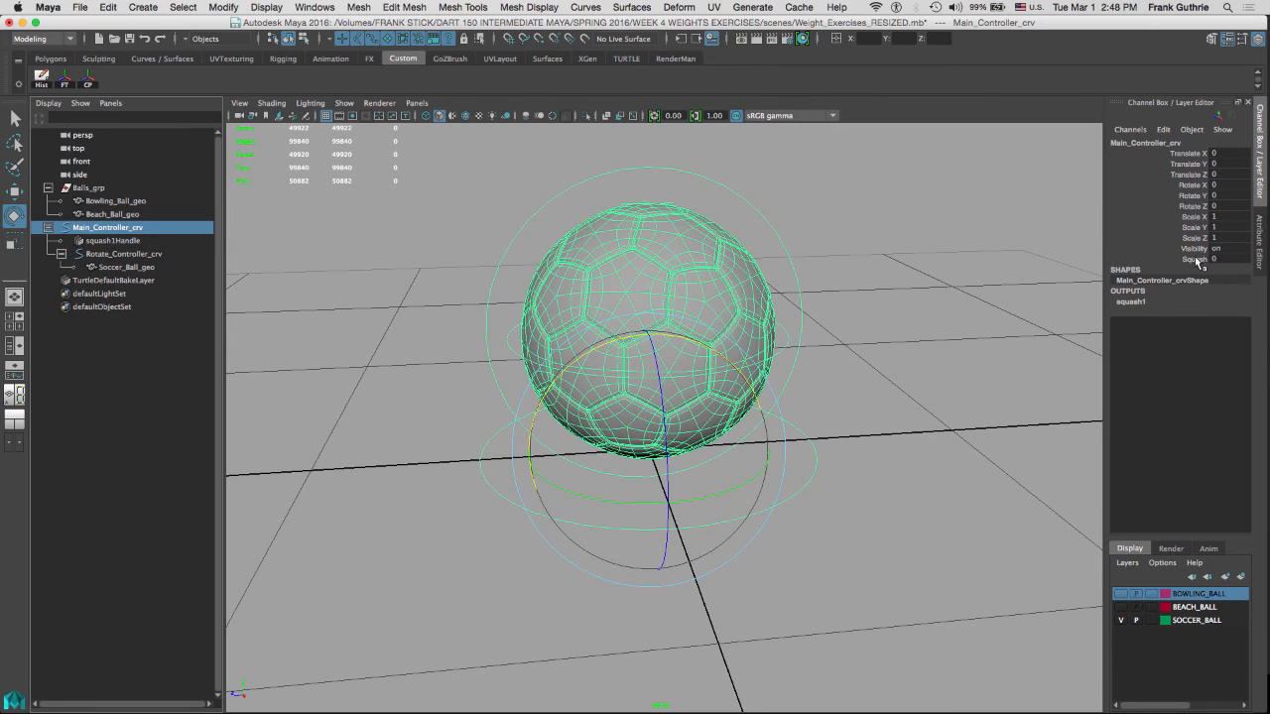
{"action": "key", "text": "q"}
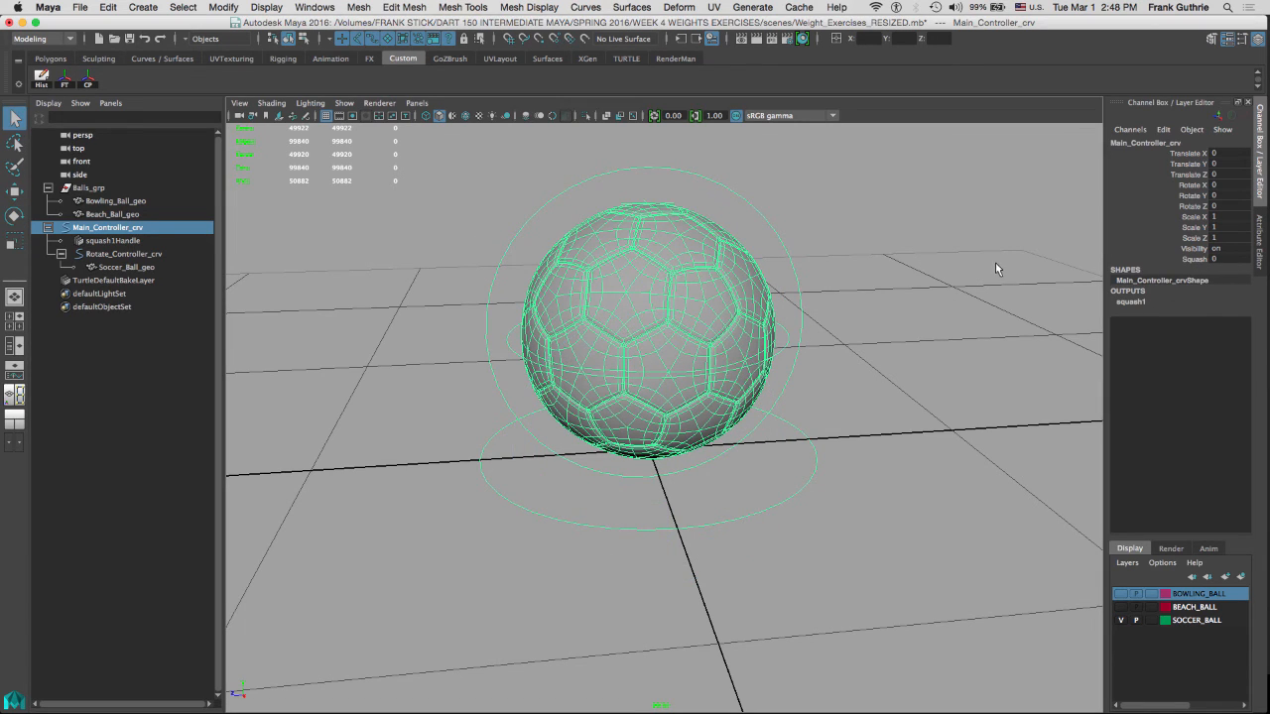
{"action": "left_click", "coordinate": [1193, 258]}
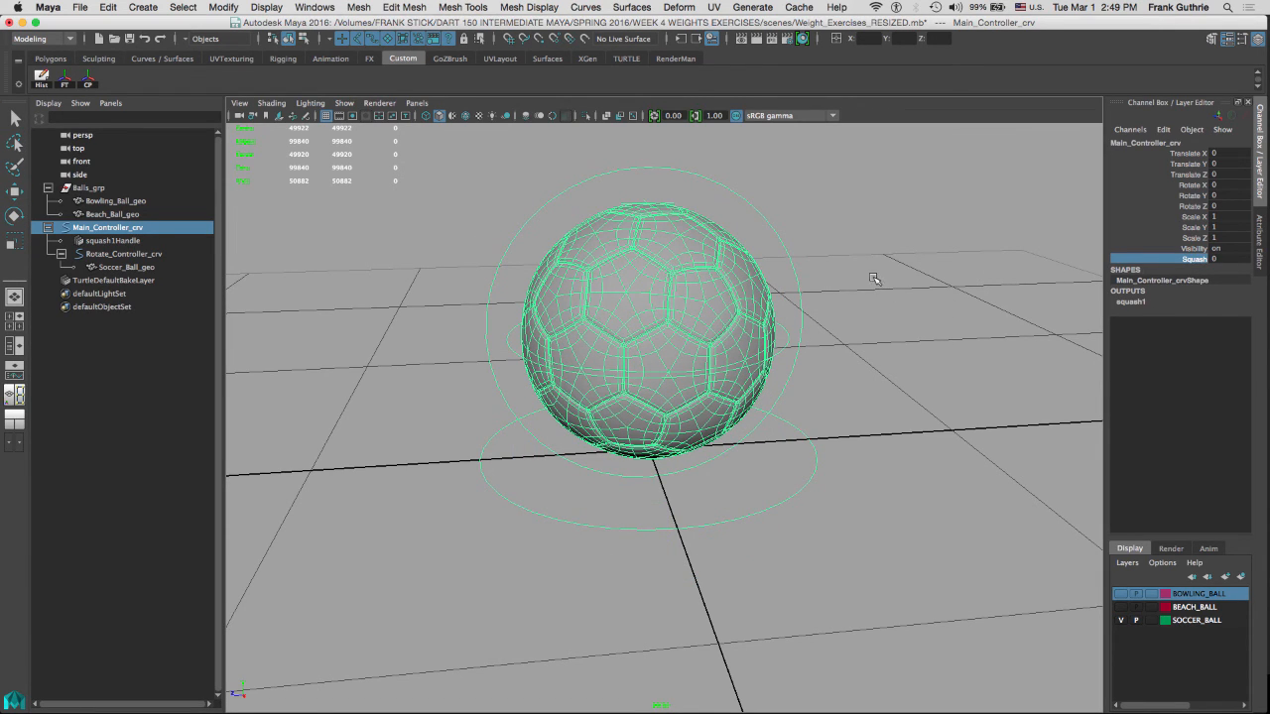
{"action": "middle_click_drag", "start_coordinate": [871, 276], "coordinate": [879, 276]}
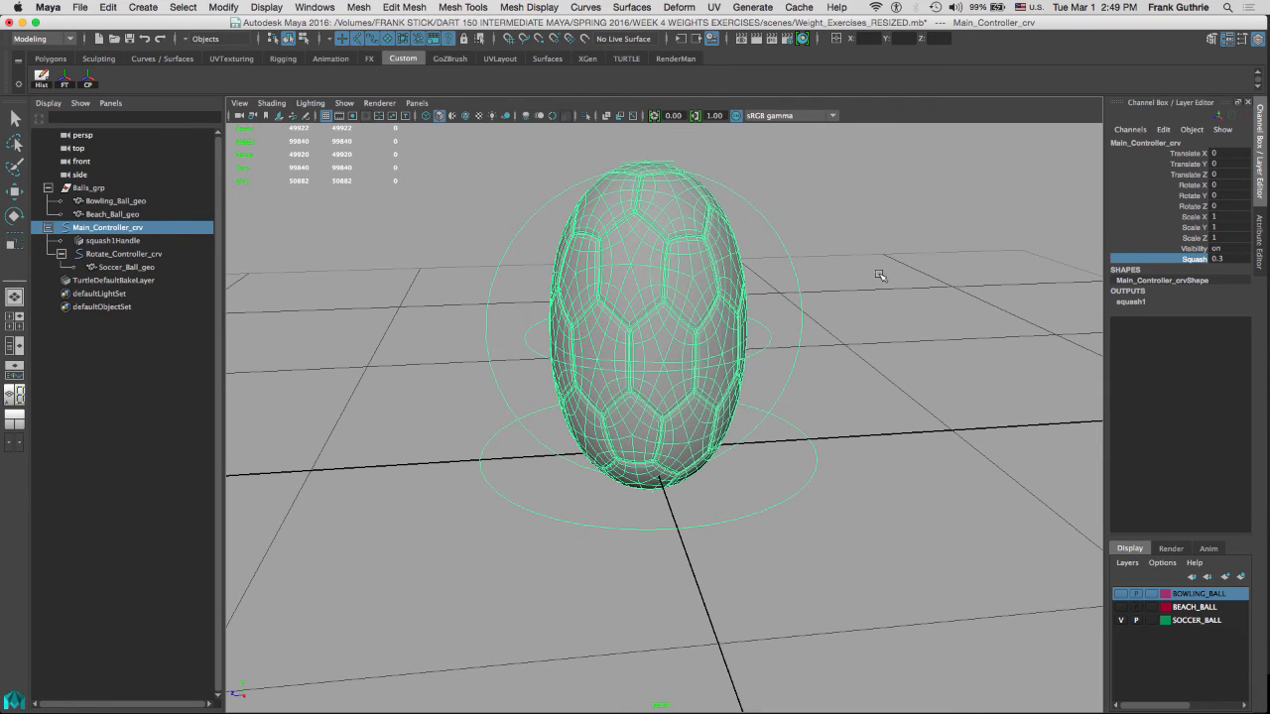
Test-rotate Rotate_Controller_crv about X by about 47.5 degrees while the ball is stretched
{"action": "left_click", "coordinate": [123, 254]}
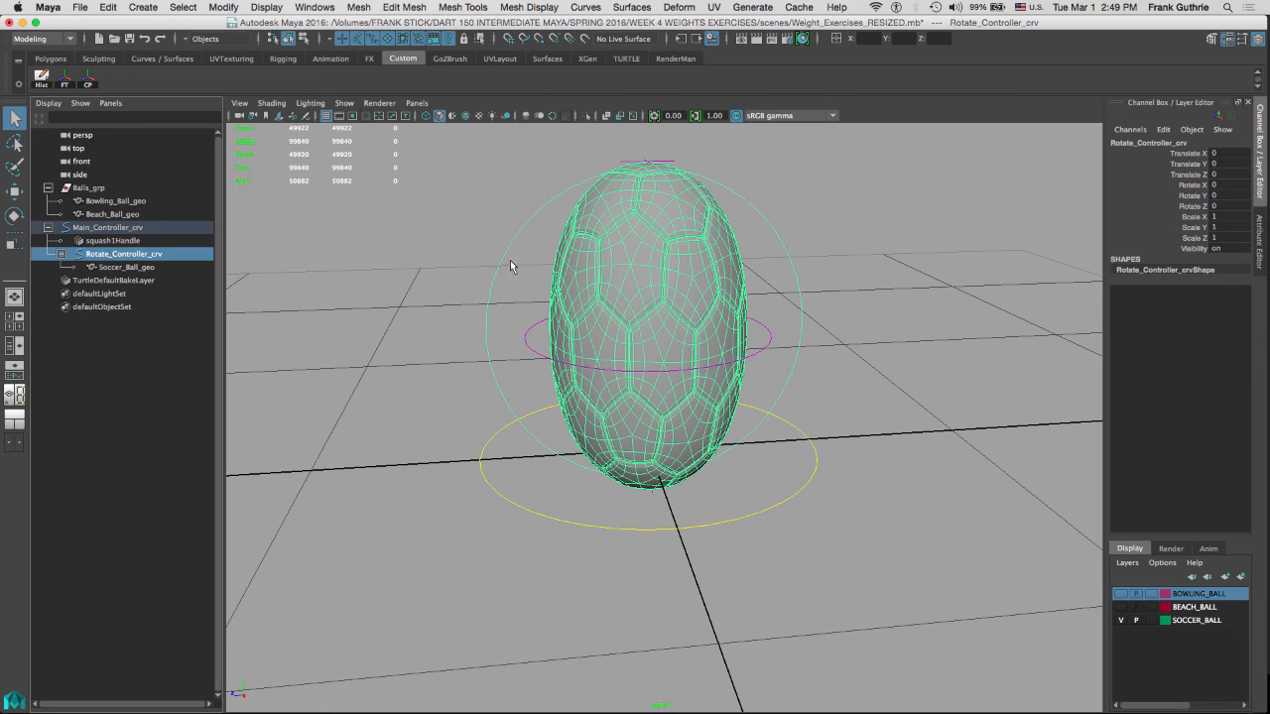
{"action": "key", "text": "e"}
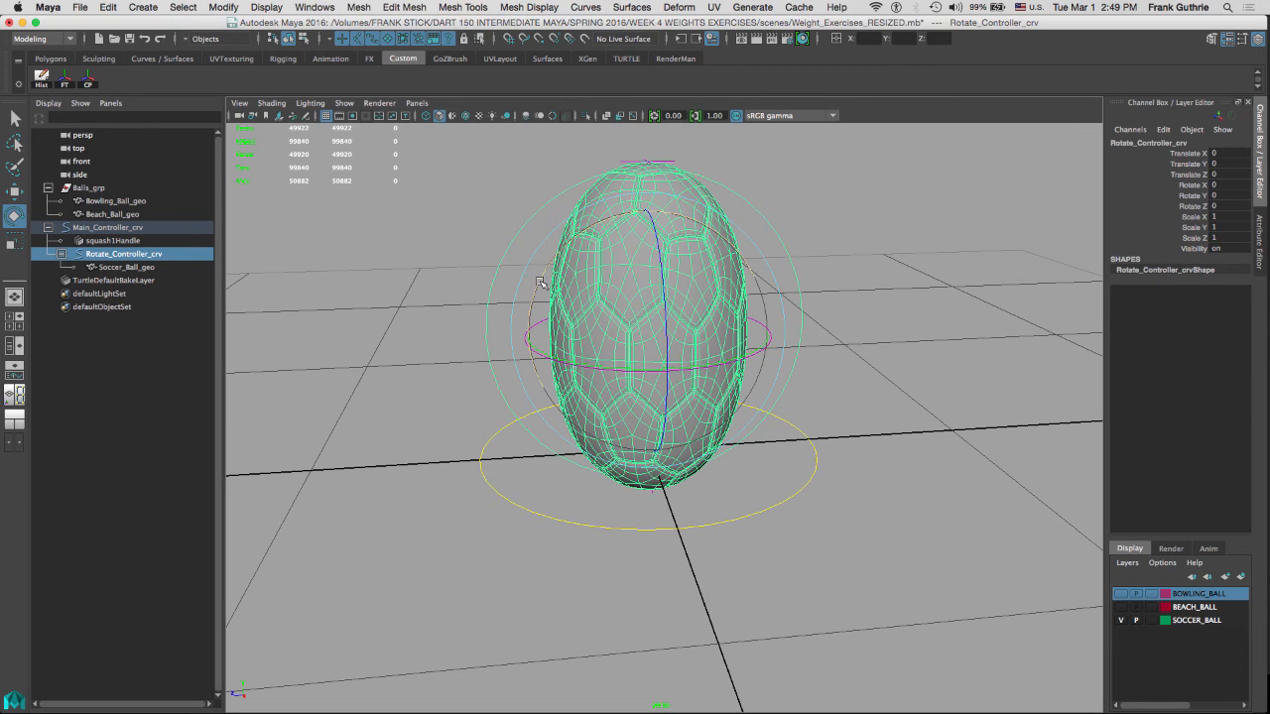
{"action": "left_click_drag", "start_coordinate": [539, 283], "coordinate": [436, 414]}
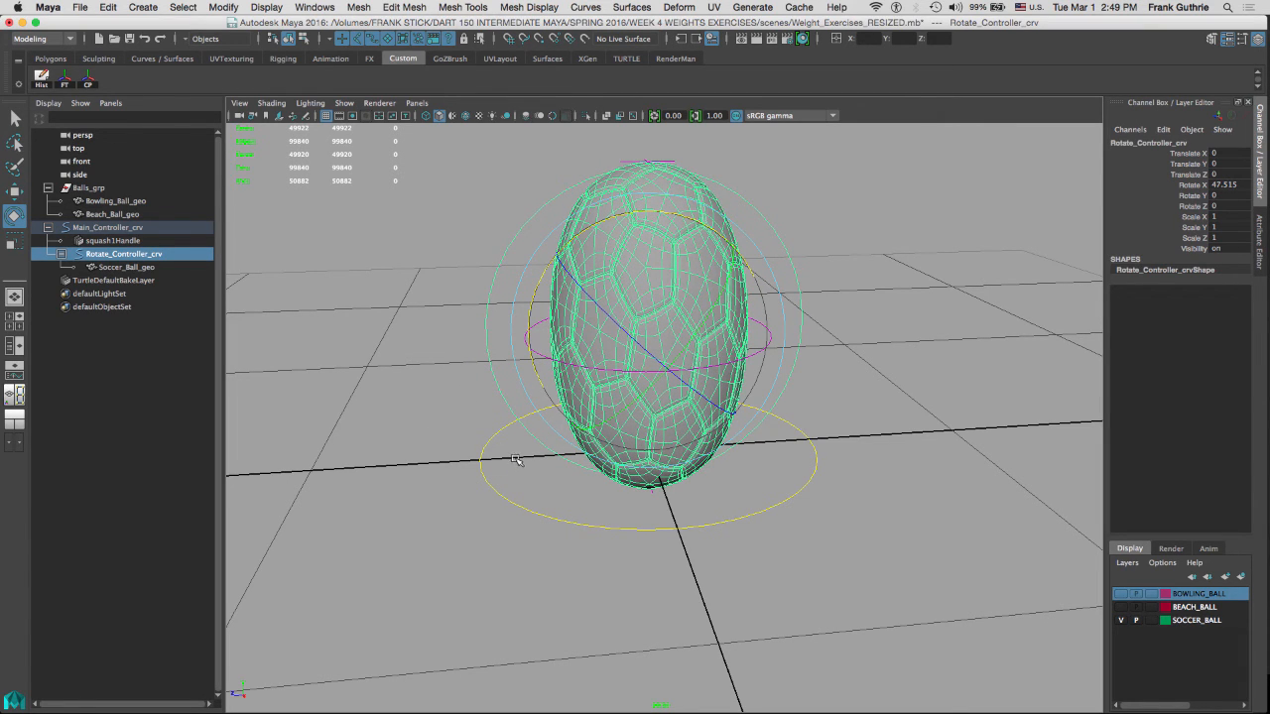
Reset Main_Controller_crv's Squash to 0
{"action": "key", "text": "Up"}
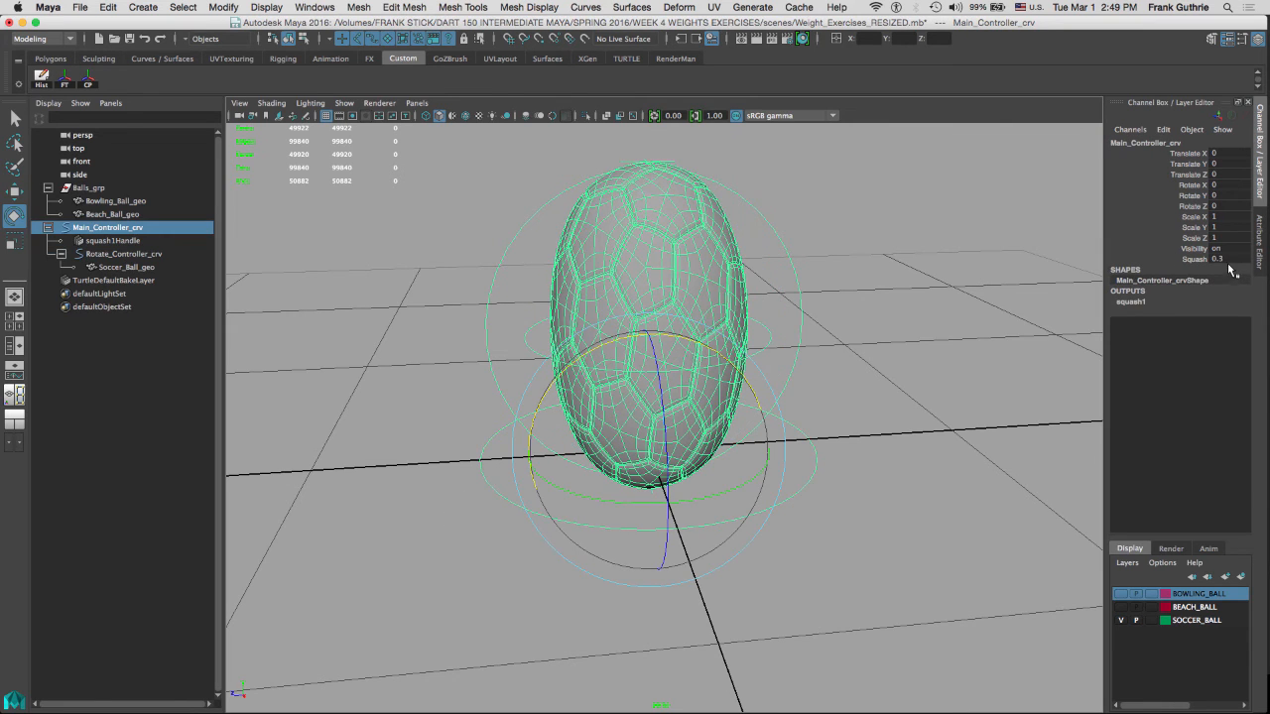
{"action": "left_click", "coordinate": [1220, 258]}
{"action": "type", "text": "0"}
{"action": "key", "text": "Return"}
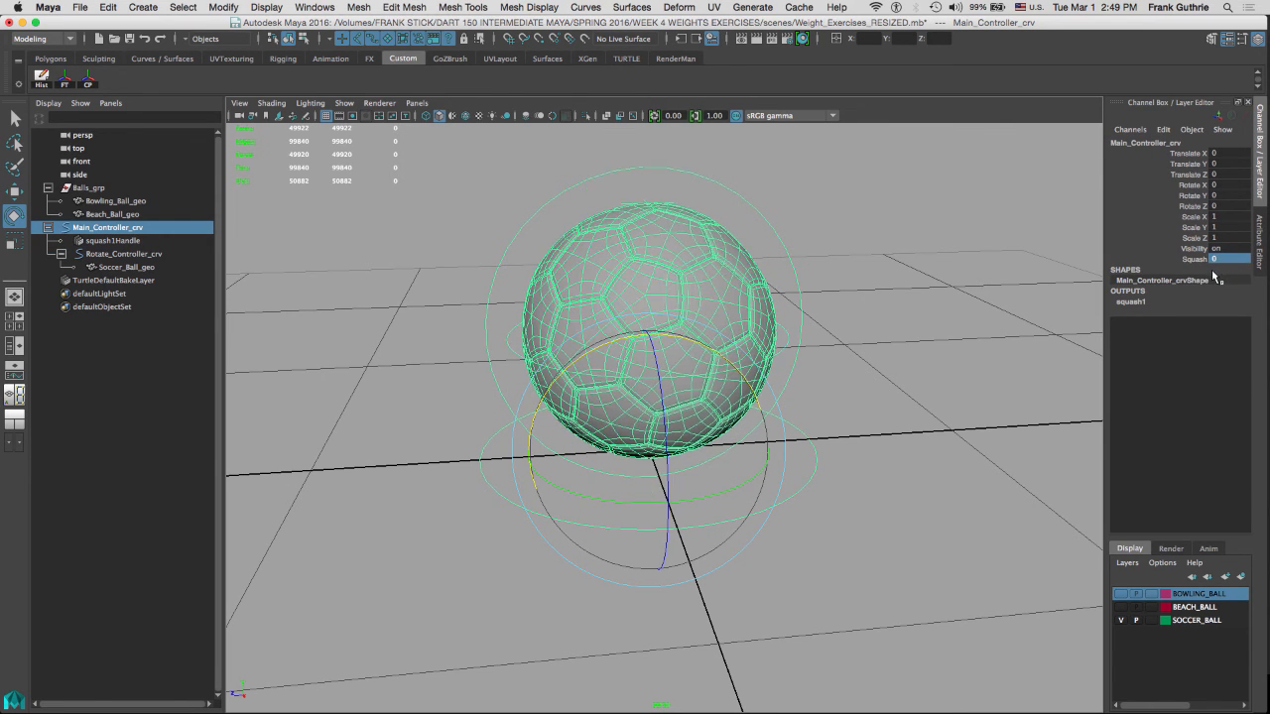
Select the red Rotate_Controller_crv and reset its Rotate X to 0
{"action": "left_click", "coordinate": [513, 212]}
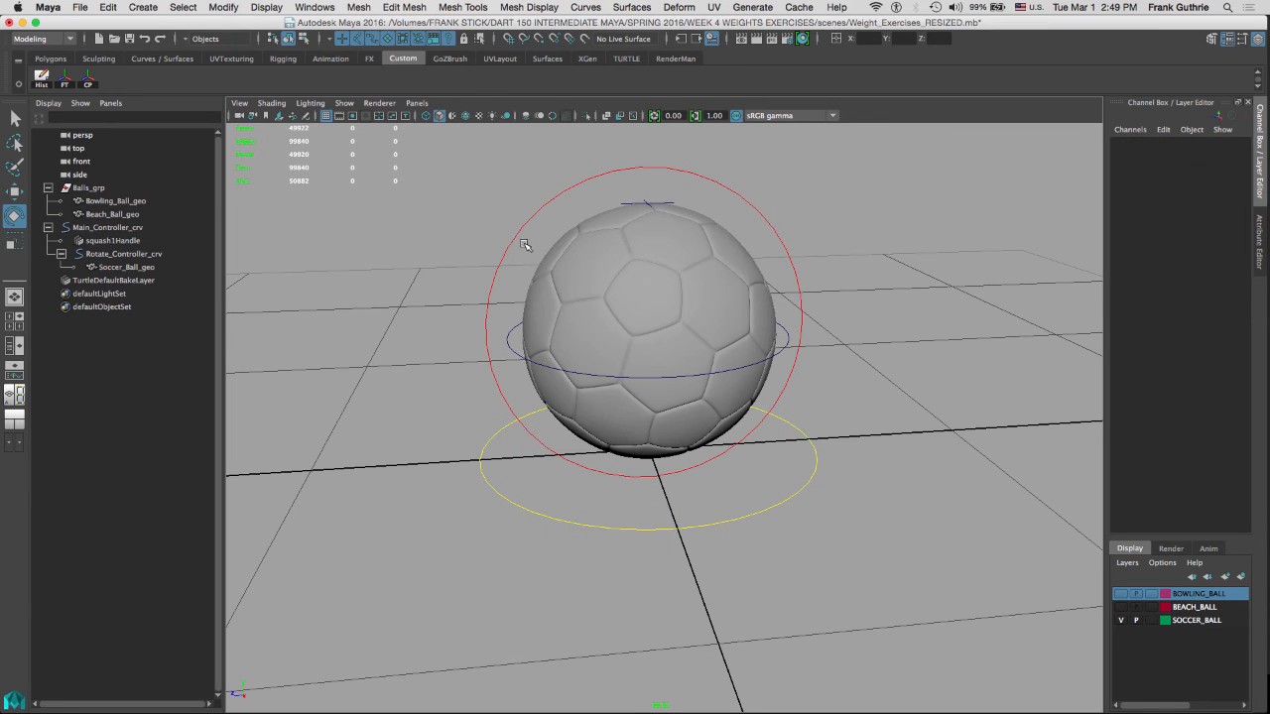
{"action": "left_click", "coordinate": [510, 236]}
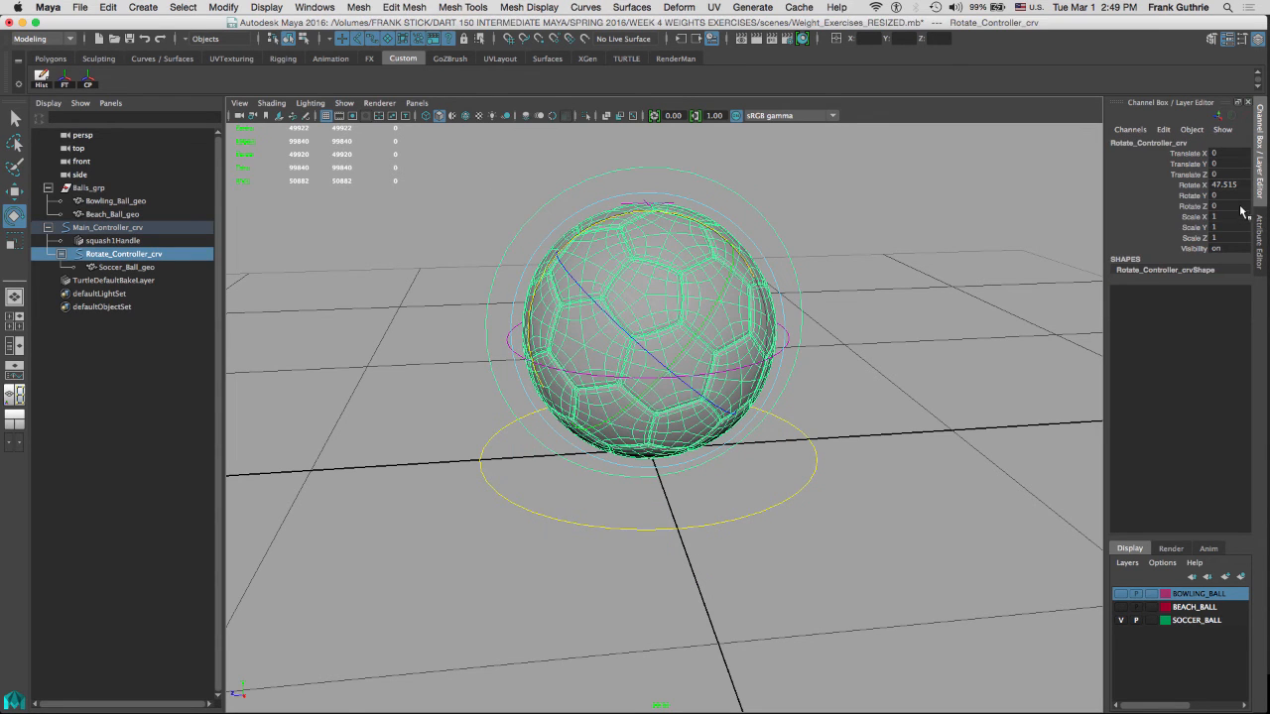
{"action": "double_click", "coordinate": [1230, 186]}
{"action": "type", "text": "0"}
{"action": "key", "text": "Return"}
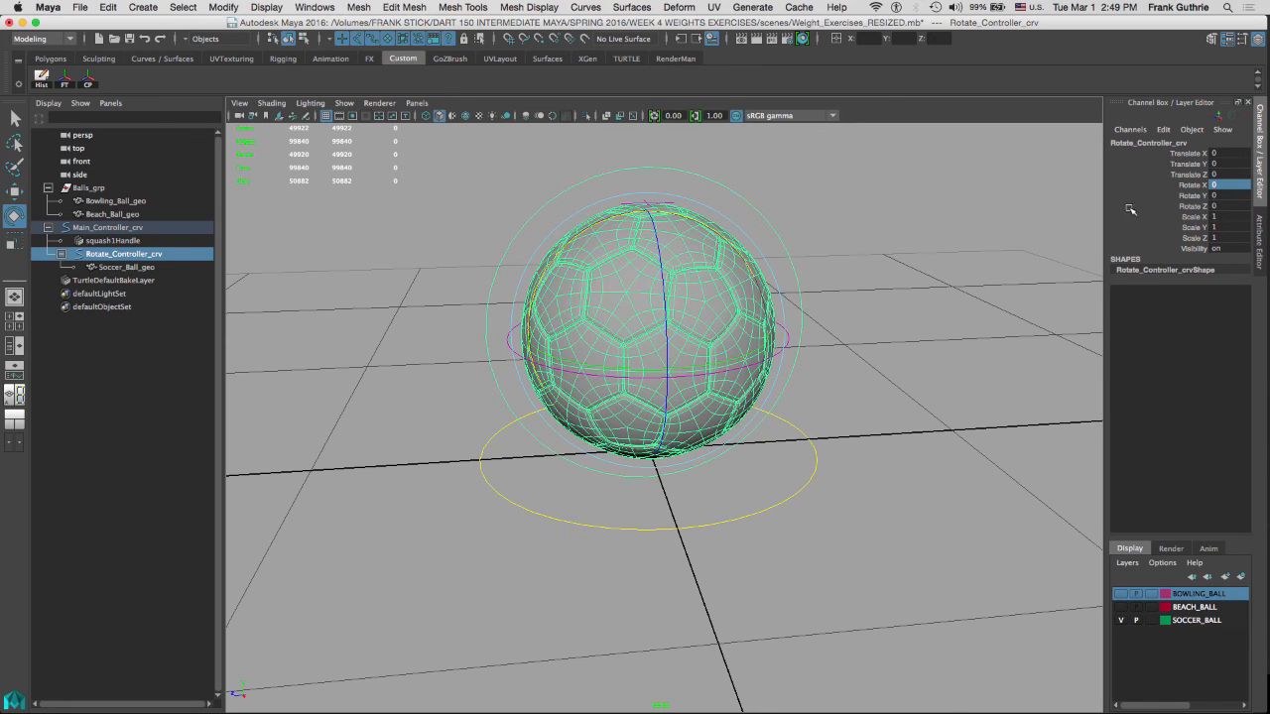
Select the yellow Main_Controller_crv and test-move the whole rig vertically to about -1.148 in Translate Y
{"action": "left_click", "coordinate": [908, 282]}
{"action": "left_click", "coordinate": [772, 502]}
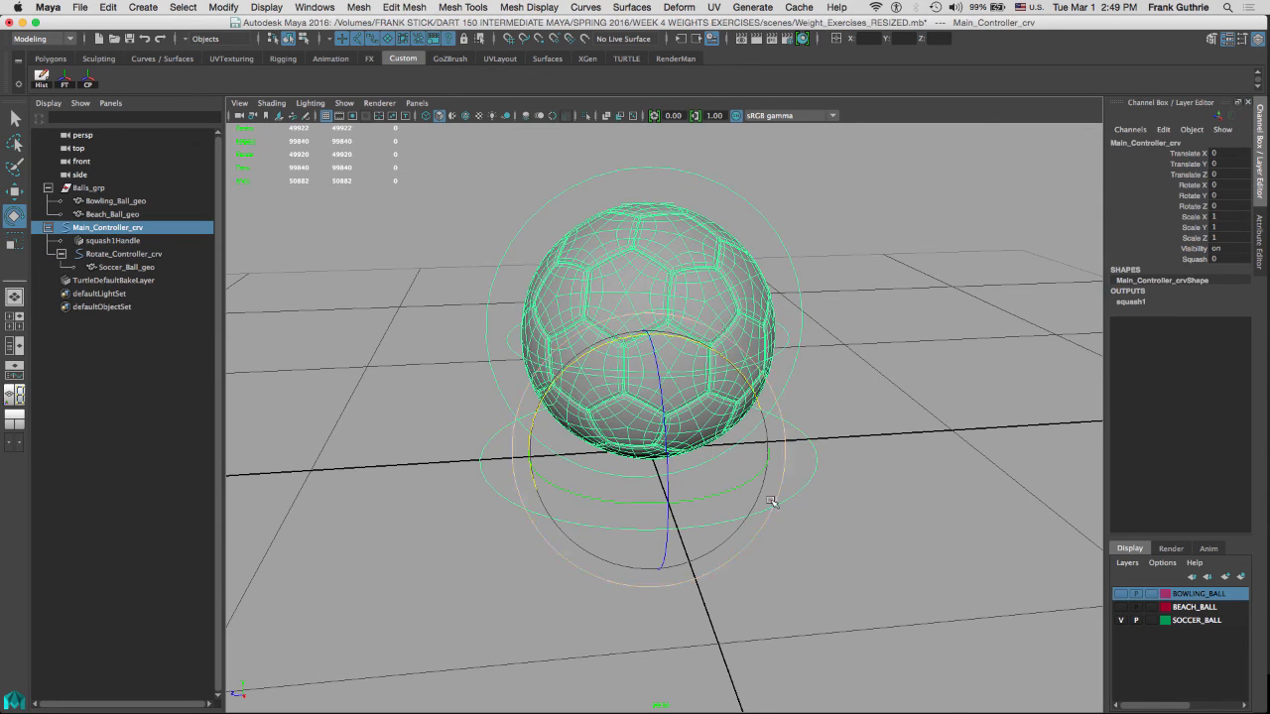
{"action": "key", "text": "w"}
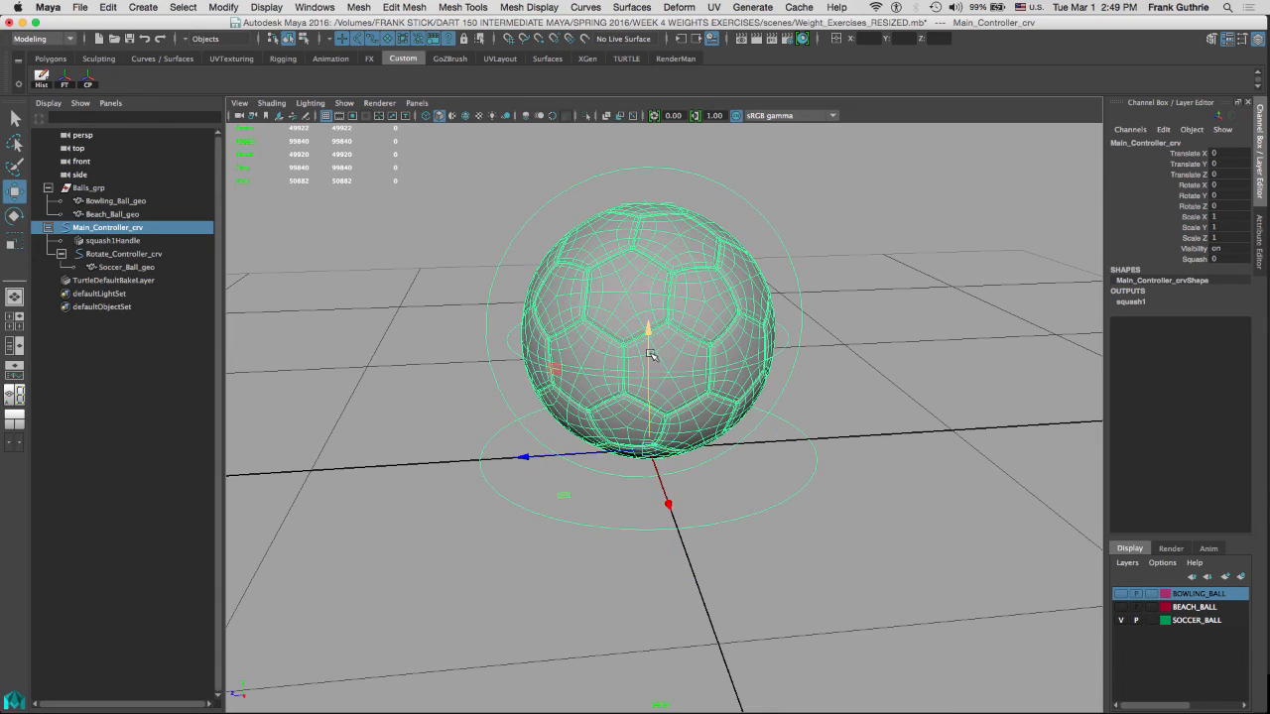
{"action": "mouse_move", "coordinate": [645, 337]}
{"action": "left_mouse_down"}
{"action": "mouse_move", "coordinate": [645, 235]}
{"action": "mouse_move", "coordinate": [645, 359]}
{"action": "mouse_move", "coordinate": [645, 335]}
{"action": "mouse_move", "coordinate": [625, 345]}
{"action": "left_mouse_up"}
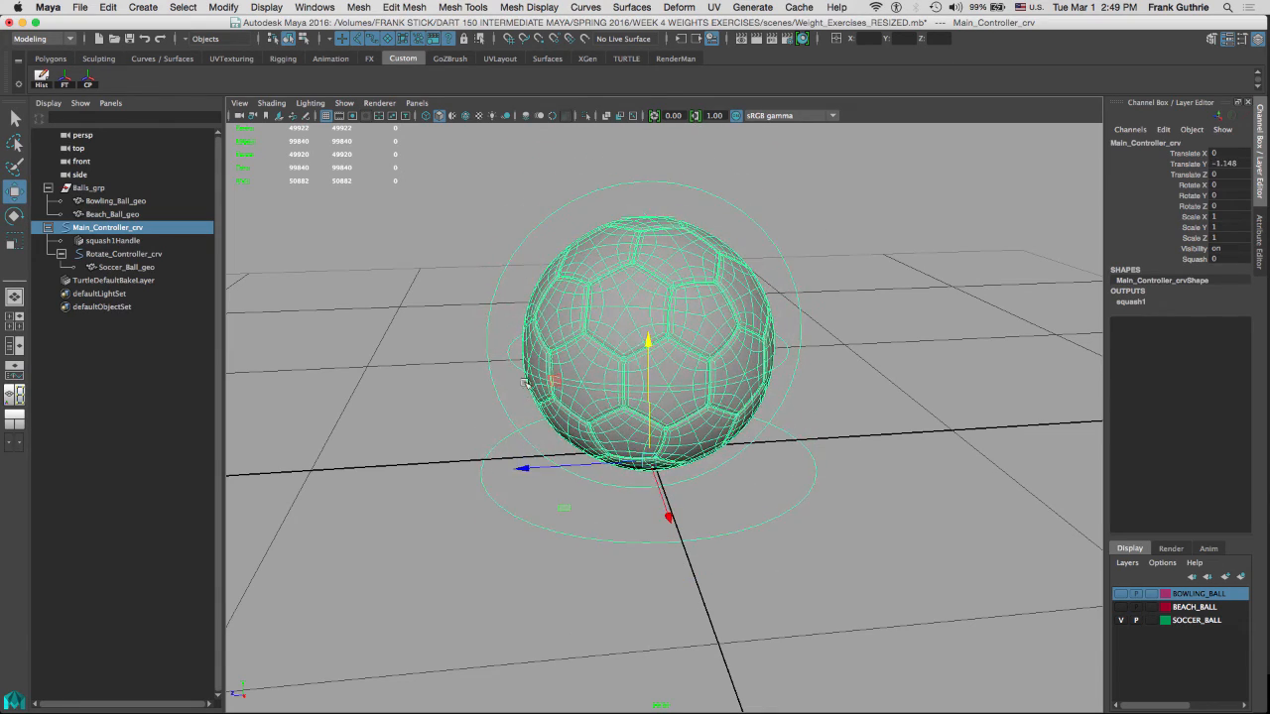
Switch to the side view and frame the ball with ample empty space around it
{"action": "key", "text": "space"}
{"action": "left_click_drag", "start_coordinate": [511, 387], "coordinate": [575, 389]}
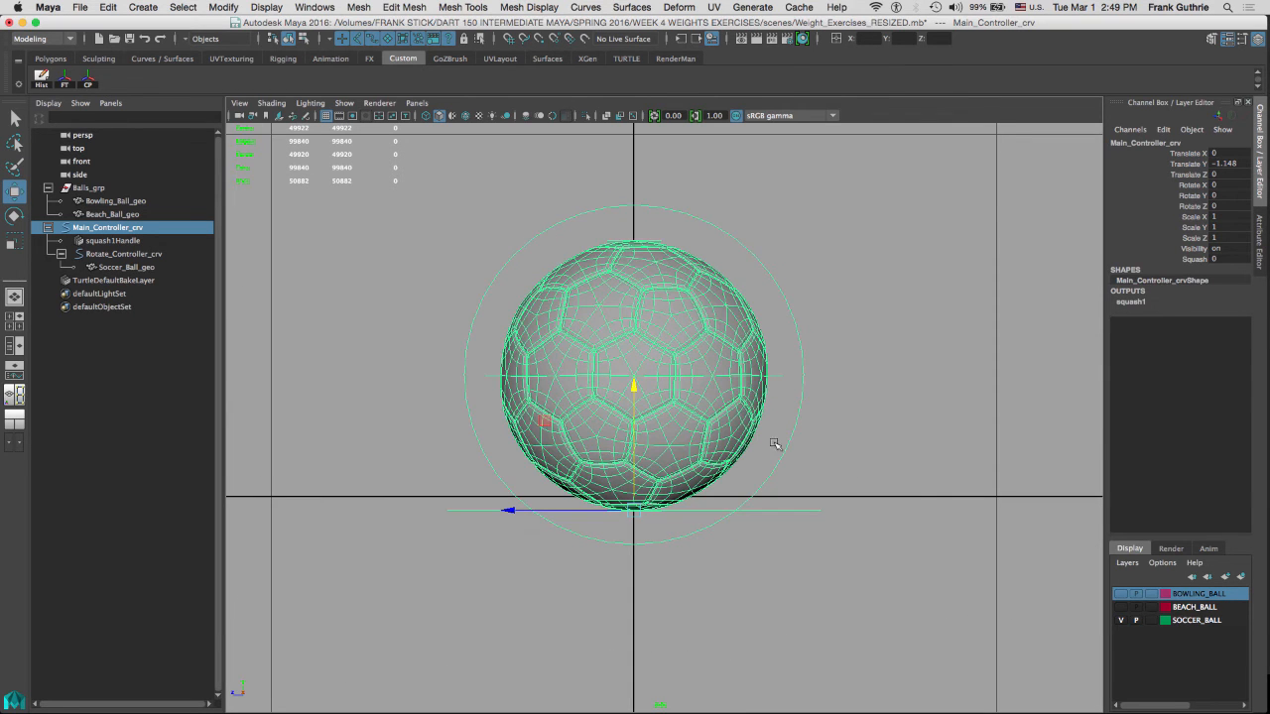
{"action": "mouse_move", "coordinate": [928, 488]}
{"action": "right_mouse_down", "text": "alt"}
{"action": "mouse_move", "coordinate": [870, 456]}
{"action": "mouse_move", "coordinate": [302, 288]}
{"action": "right_mouse_up", "text": "alt"}
{"action": "right_click_drag", "start_coordinate": [841, 419], "coordinate": [233, 248], "text": "alt"}
{"action": "middle_click_drag", "start_coordinate": [788, 364], "coordinate": [794, 409], "text": "alt"}
Try moving Main_Controller_crv in Y and Z, undo the move, and reset its translate and rotate values to 0
{"action": "left_click_drag", "start_coordinate": [683, 486], "coordinate": [453, 377]}
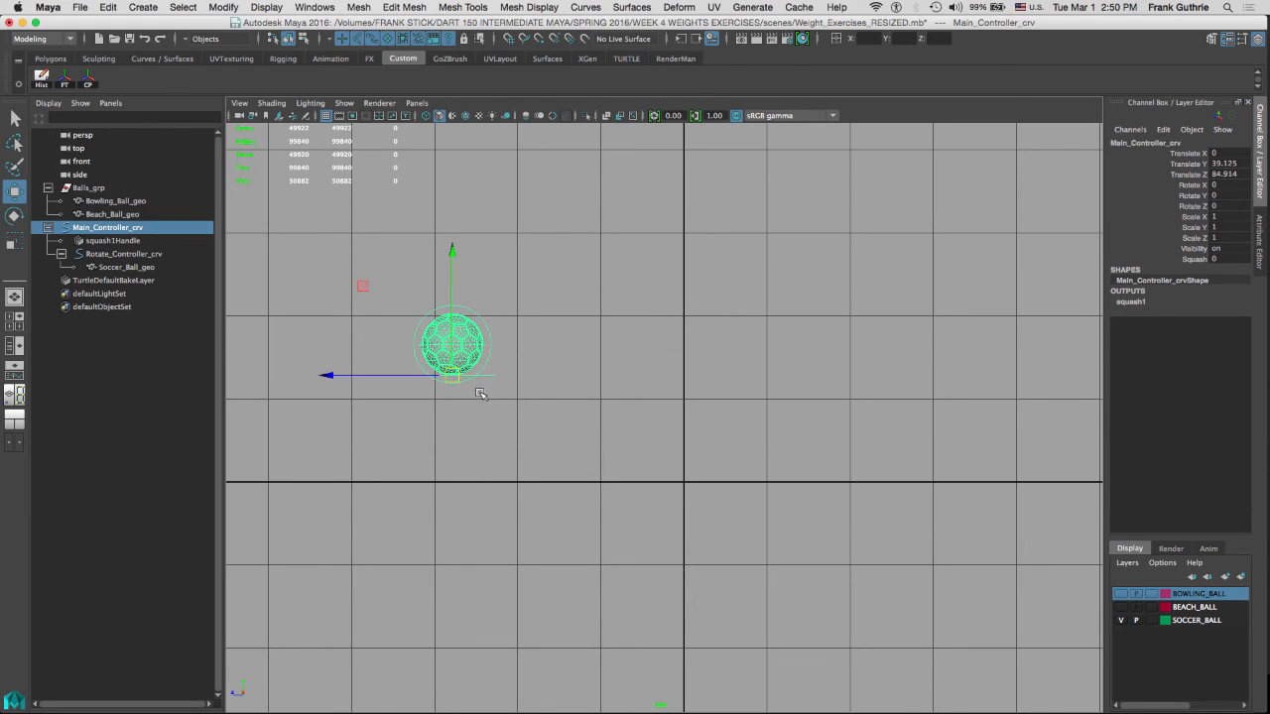
{"action": "key", "text": "super+z"}
{"action": "left_click_drag", "start_coordinate": [1218, 154], "coordinate": [1220, 203]}
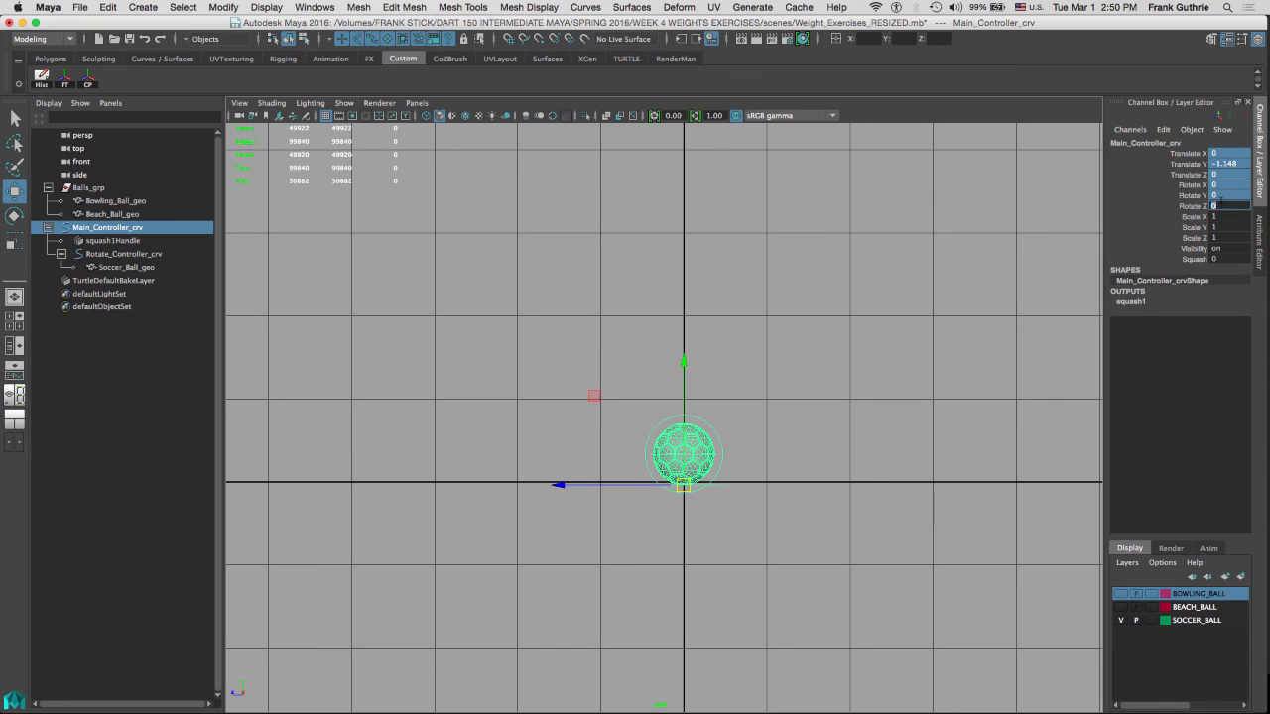
{"action": "left_click", "coordinate": [779, 350]}
Select the red Rotate_Controller_crv around the soccer ball, test-rotate it in the side view, and undo the rotation
{"action": "right_click_drag", "start_coordinate": [742, 358], "coordinate": [1253, 461], "text": "alt"}
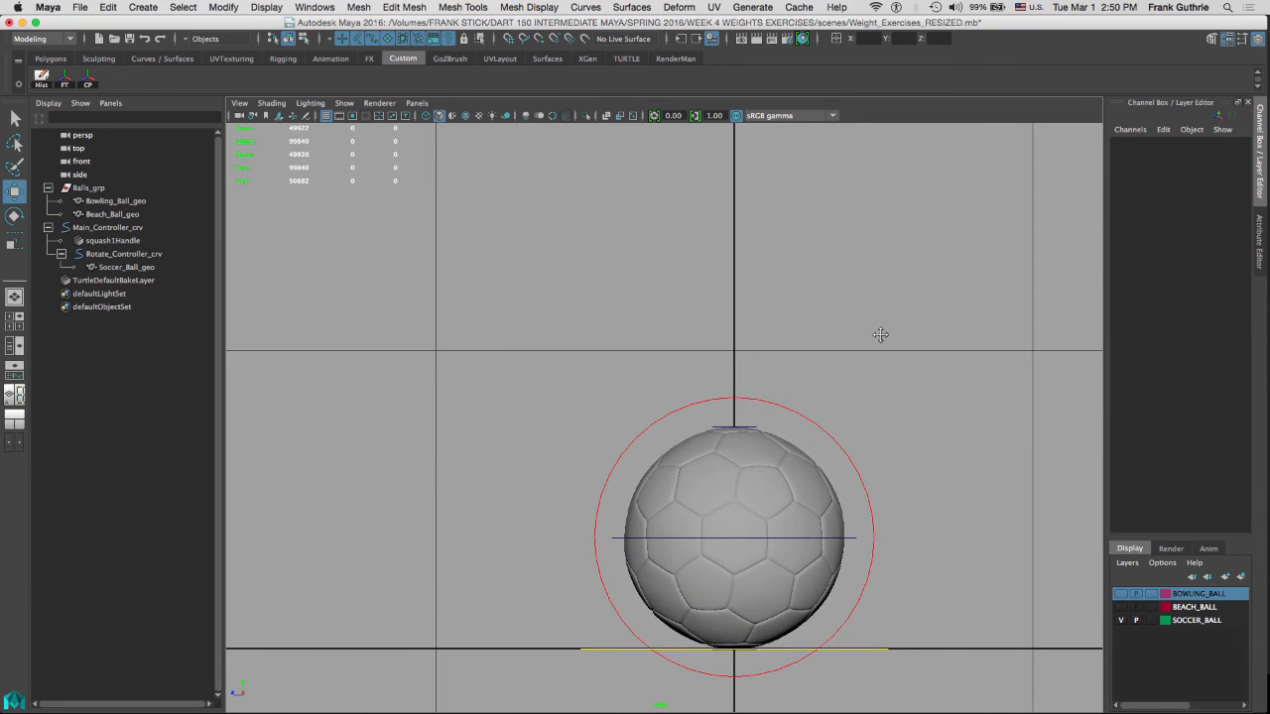
{"action": "middle_click_drag", "start_coordinate": [887, 342], "coordinate": [794, 160], "text": "alt"}
{"action": "middle_click_drag", "start_coordinate": [777, 327], "coordinate": [727, 292], "text": "alt"}
{"action": "left_click", "coordinate": [727, 293]}
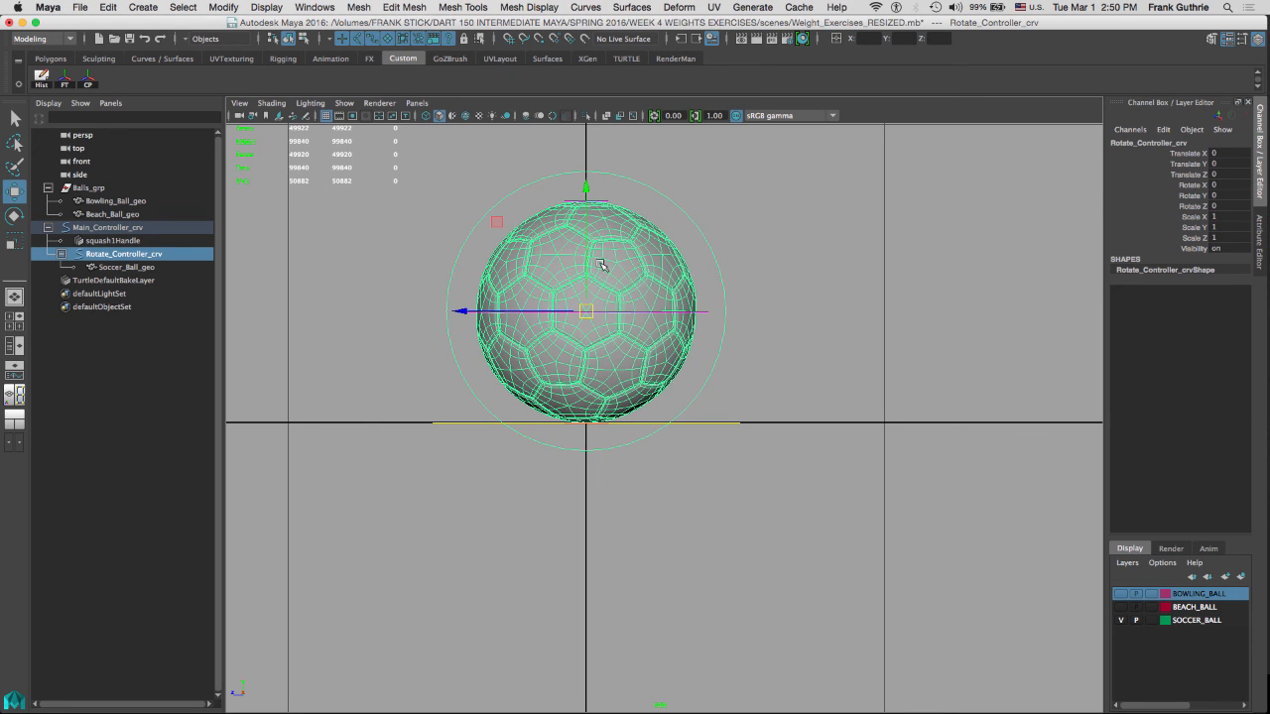
{"action": "key", "text": "e"}
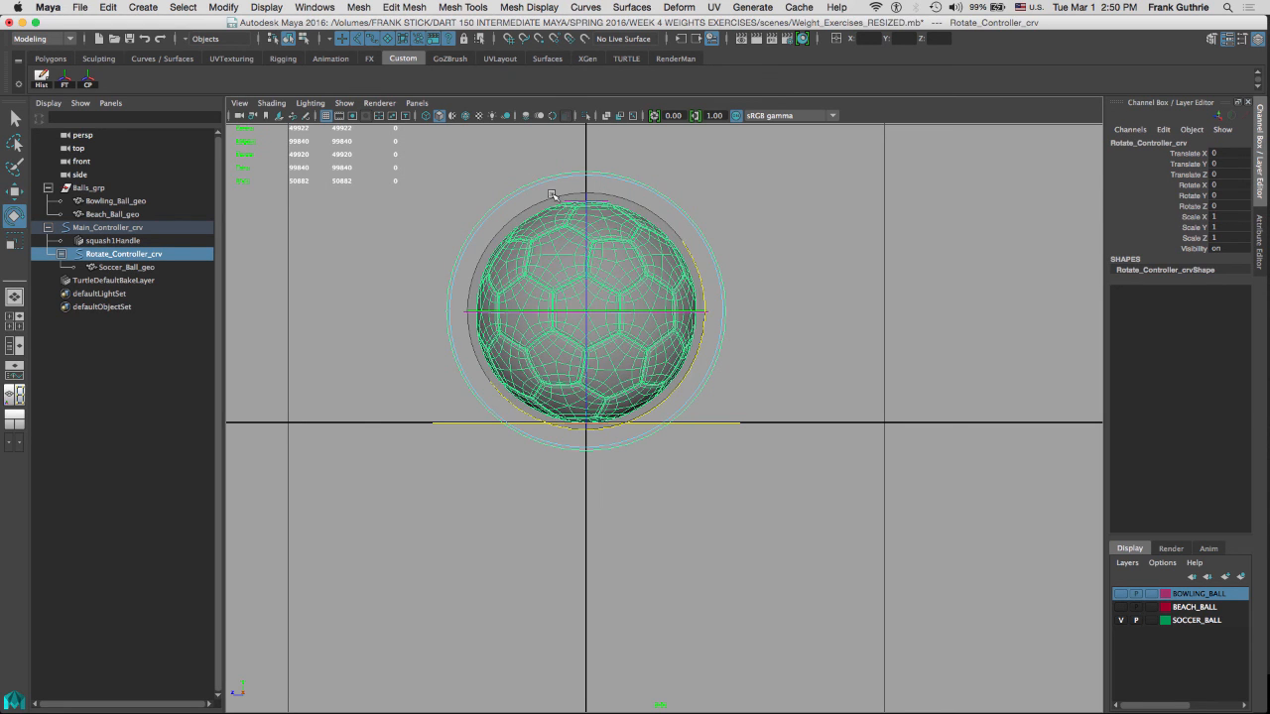
{"action": "left_click_drag", "start_coordinate": [698, 266], "coordinate": [706, 291]}
{"action": "key", "text": "super+z"}
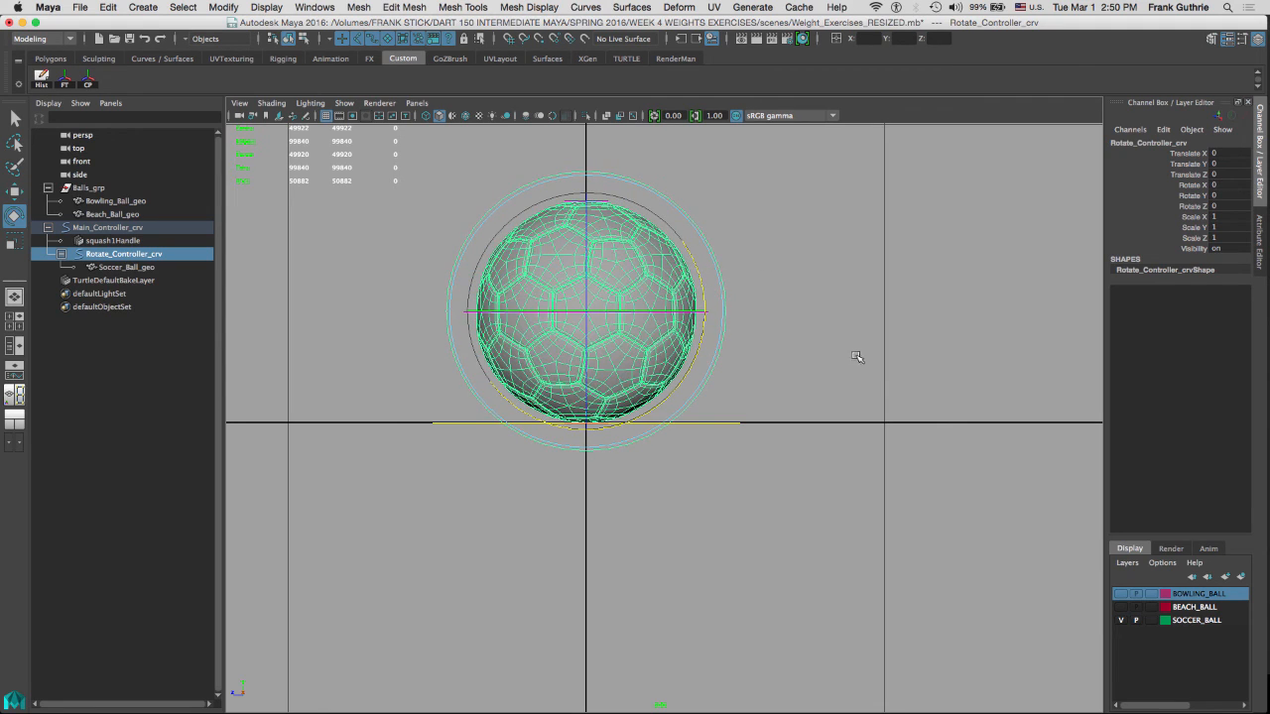
Select the yellow Main_Controller_crv beneath the ball to inspect its Squash attribute, and clear the selection
{"action": "left_click", "coordinate": [750, 408]}
{"action": "left_click_drag", "start_coordinate": [731, 400], "coordinate": [752, 458]}
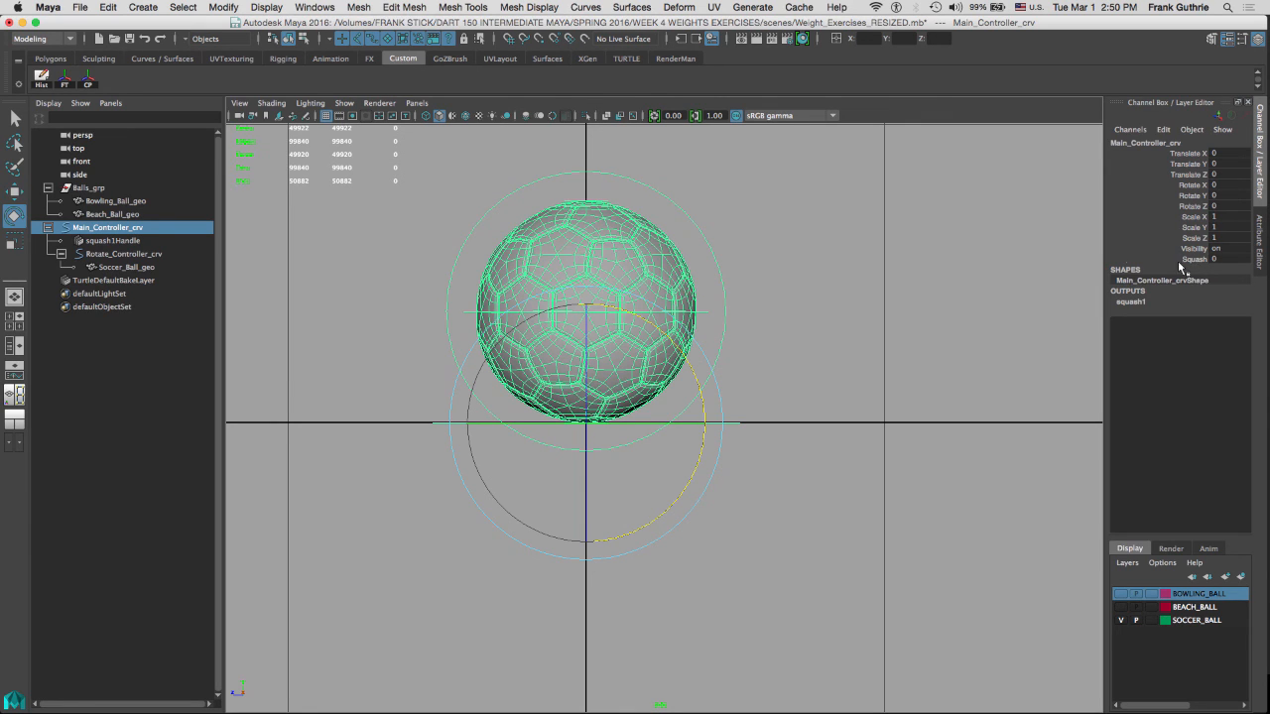
{"action": "left_click", "coordinate": [898, 287]}
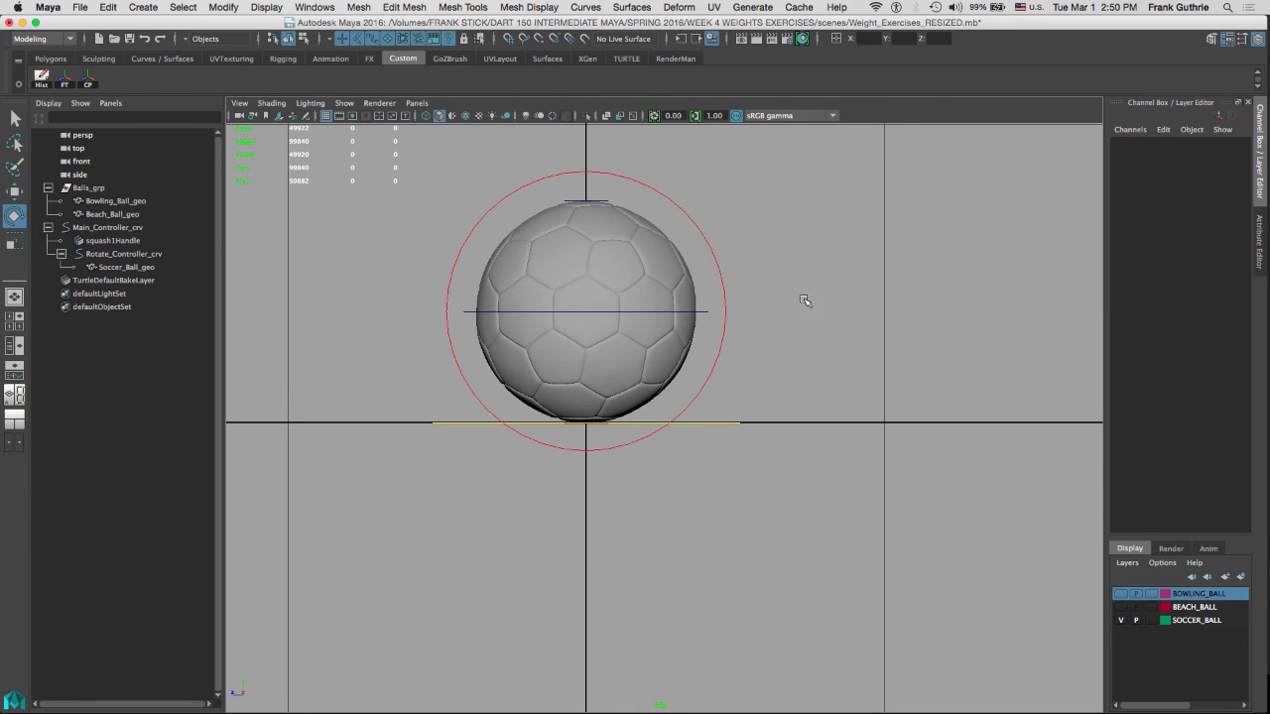
Hide squash1Handle by turning its Visibility off, and clear the selection
{"action": "left_click", "coordinate": [111, 241]}
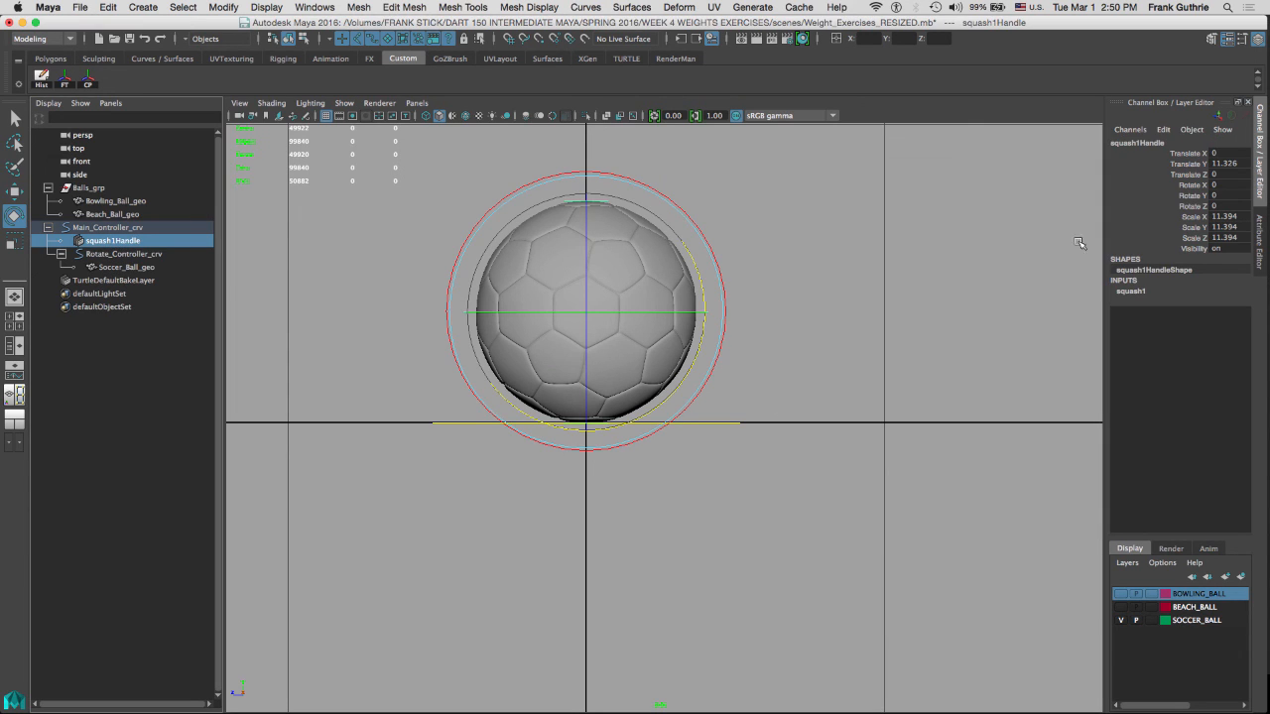
{"action": "double_click", "coordinate": [1222, 250]}
{"action": "key", "text": "Return"}
{"action": "left_click", "coordinate": [773, 190]}
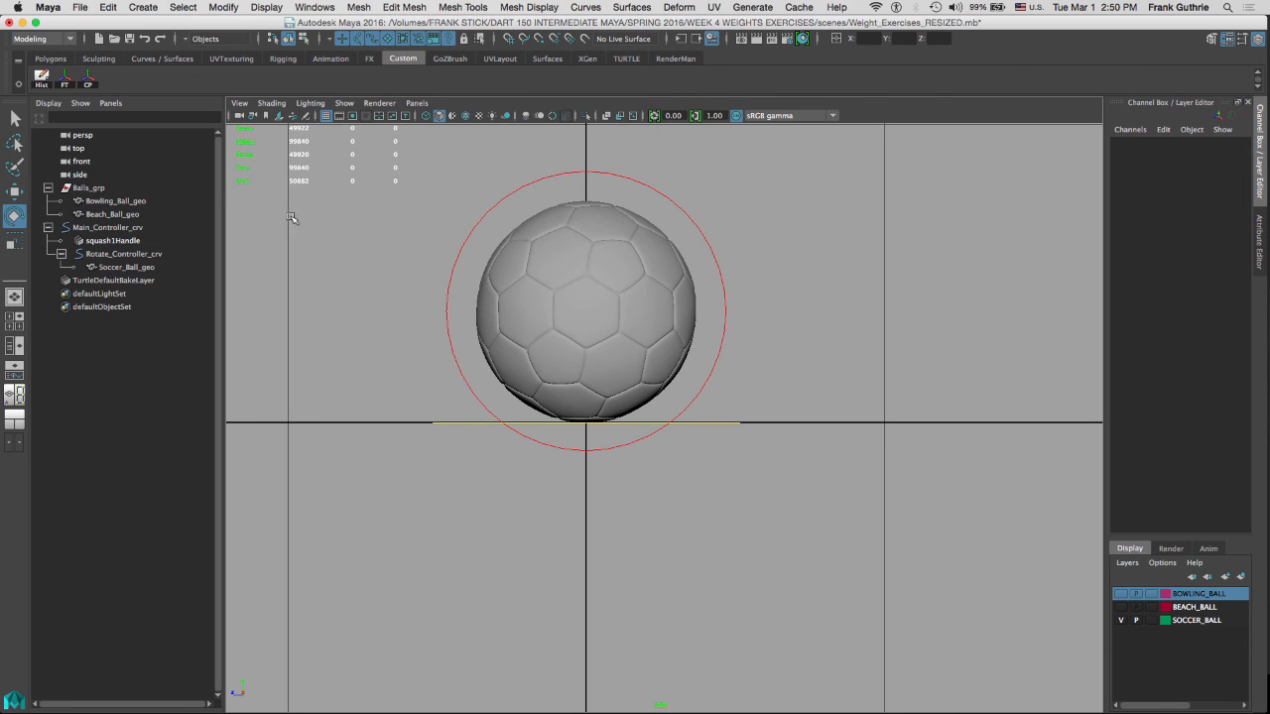
Set the SOCCER_BALL display layer to Reference, and test selecting the yellow Main_Controller_crv in the viewport
{"action": "left_click", "coordinate": [124, 268]}
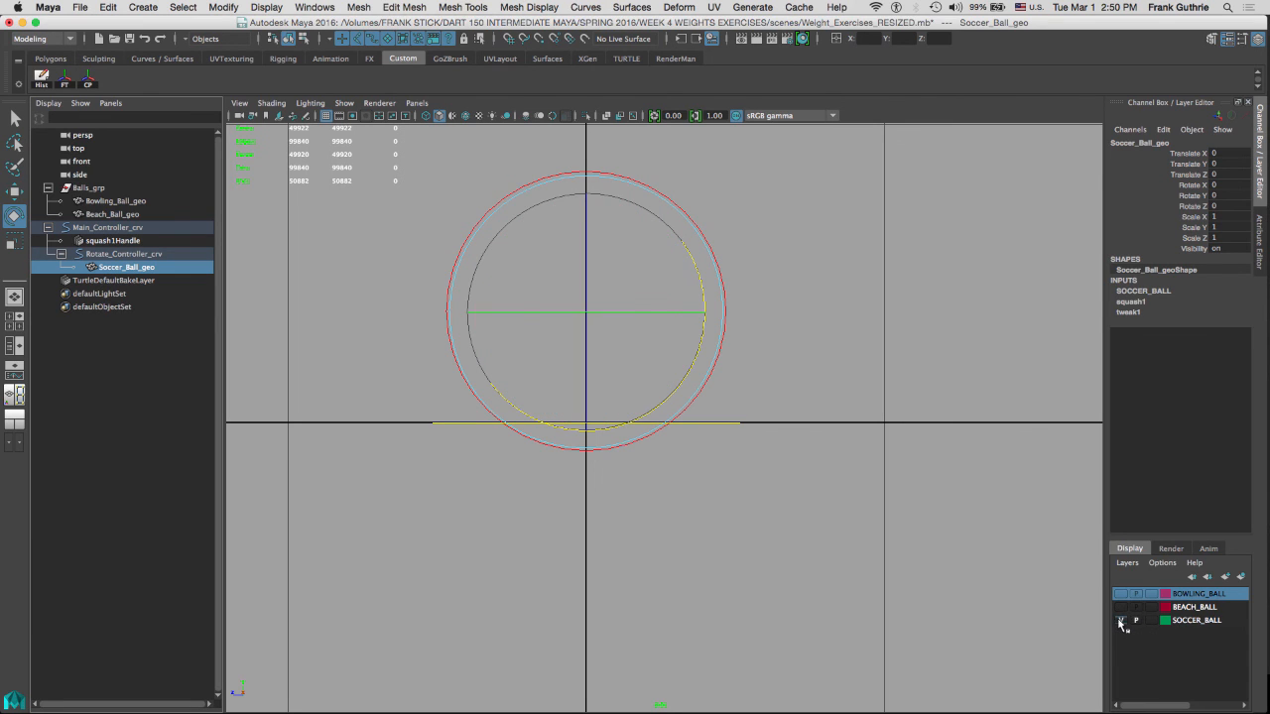
{"action": "left_click", "coordinate": [1119, 620]}
{"action": "left_click", "coordinate": [1151, 620]}
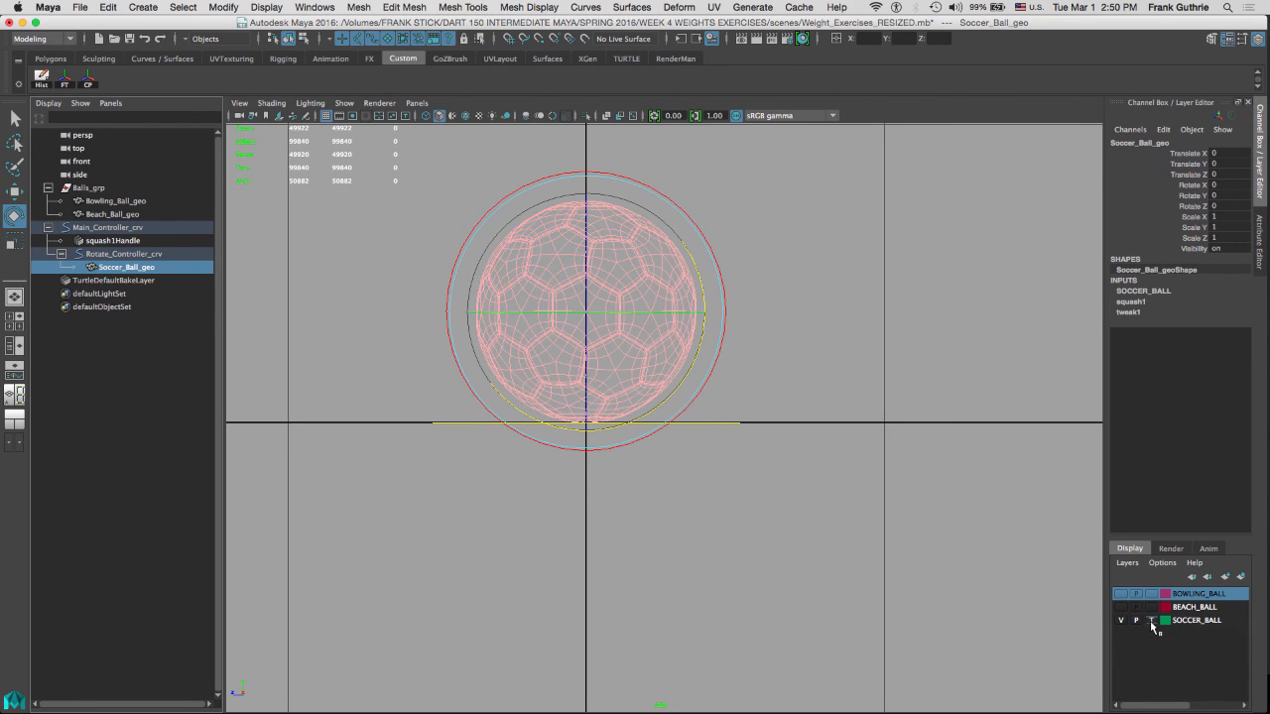
{"action": "left_click", "coordinate": [1151, 620]}
{"action": "left_click", "coordinate": [790, 269]}
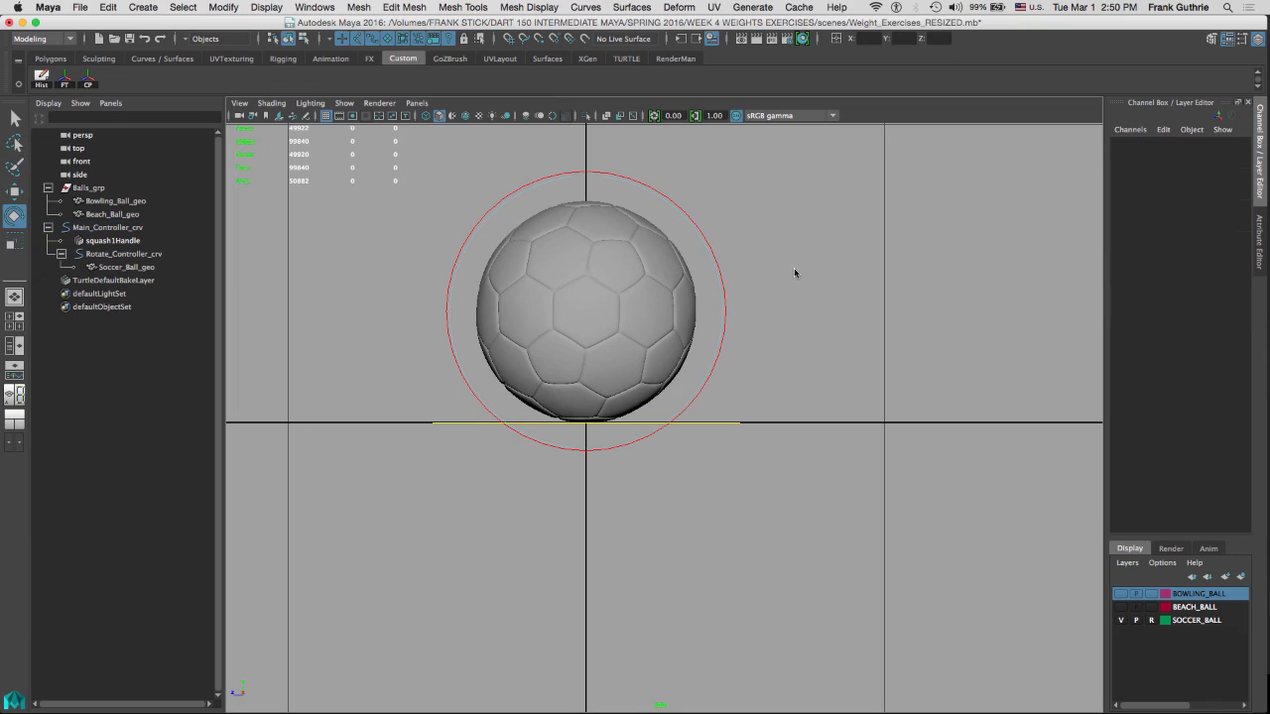
{"action": "left_click", "coordinate": [728, 437]}
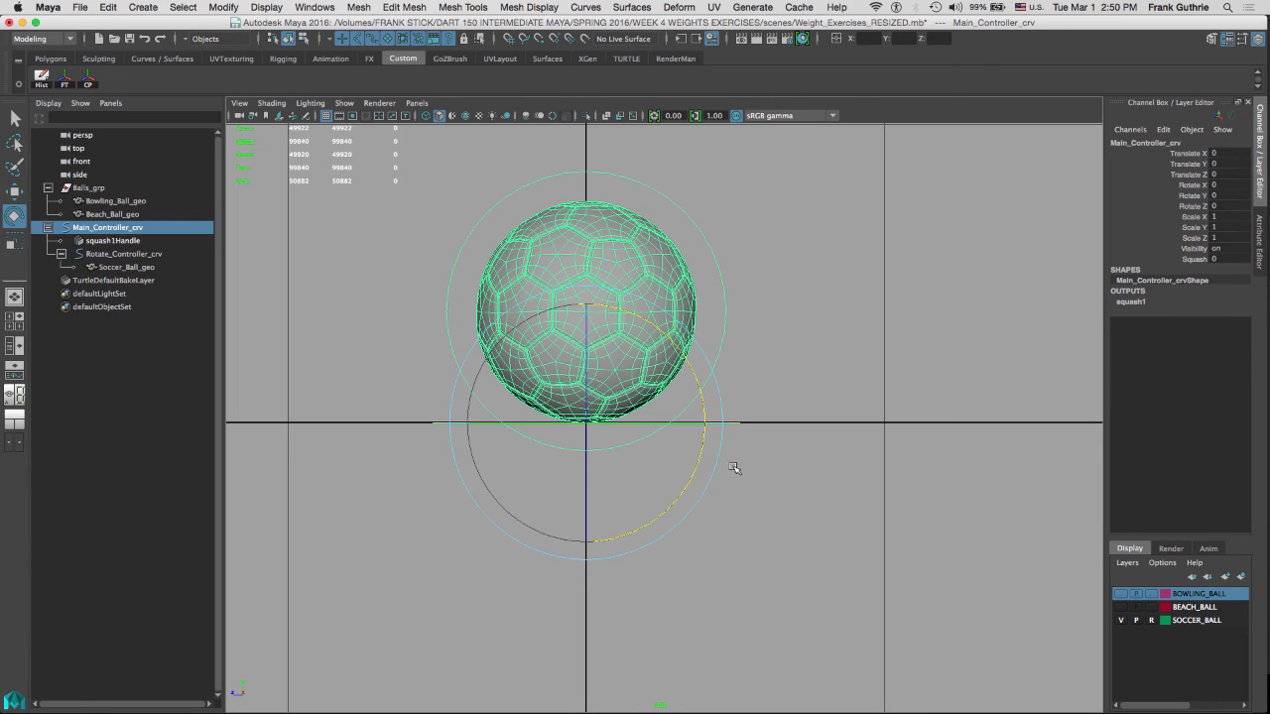
{"action": "left_click", "coordinate": [795, 224]}
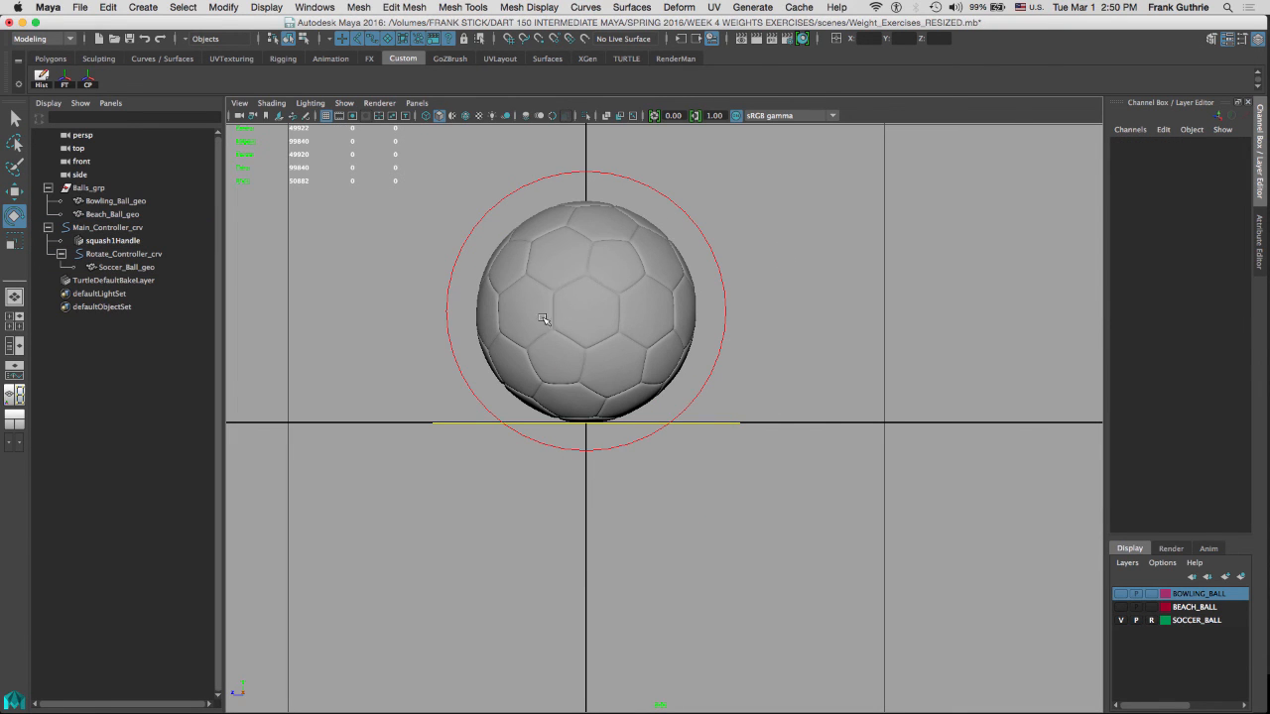